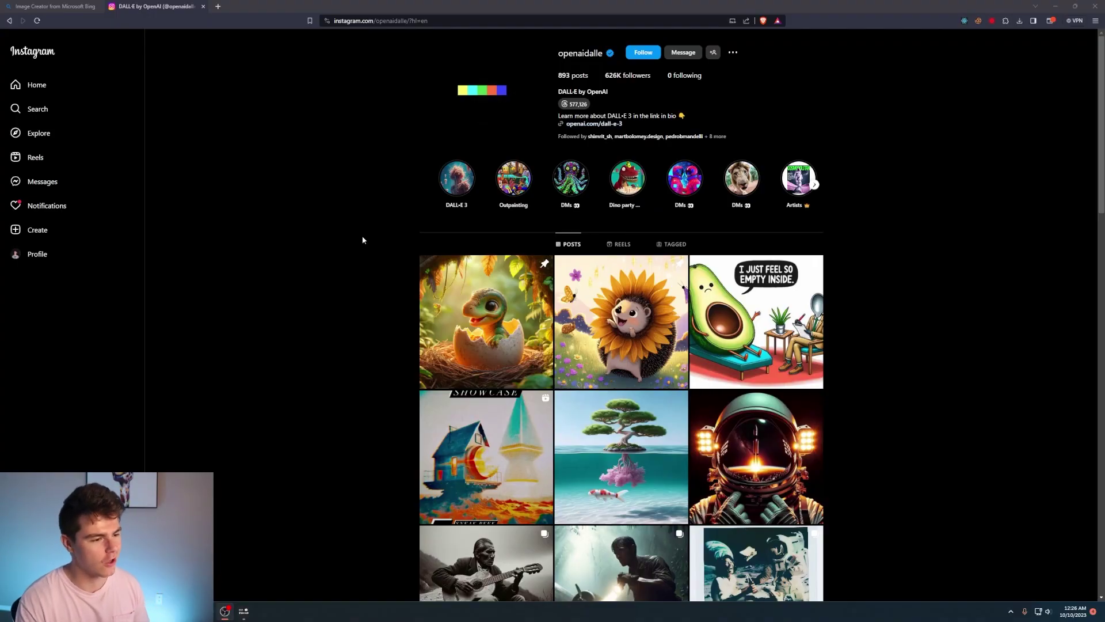
Open the pinned DALL·E 3 baby-dinosaur post on the openaidalle Instagram profile.
{"action": "left_click", "coordinate": [518, 276]}
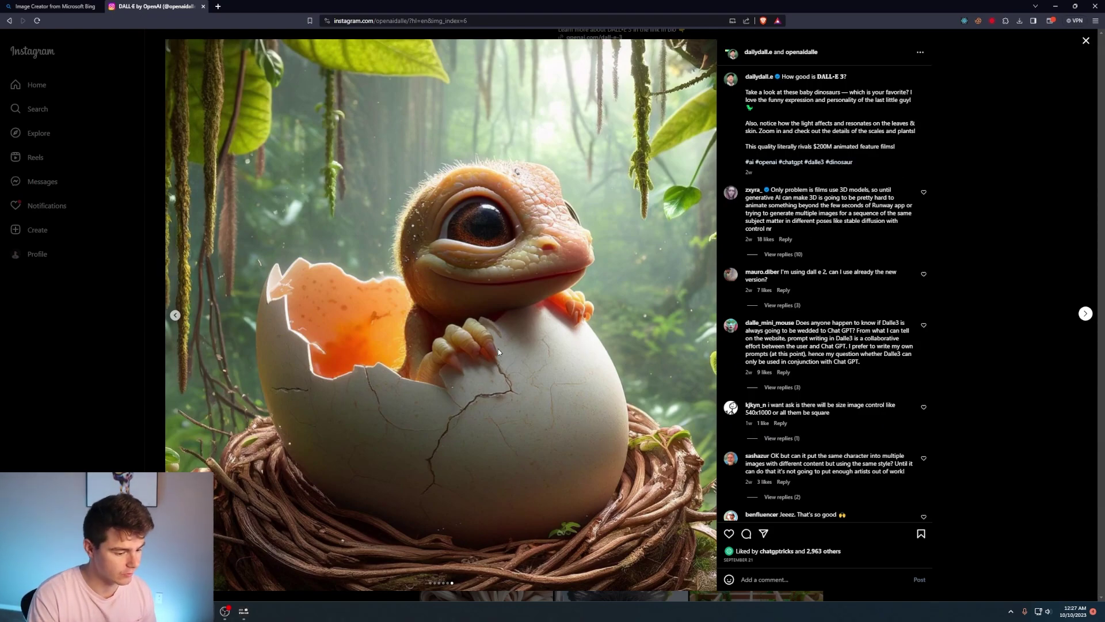
Advance to the avocado therapist post and highlight its caption prompt and speech-bubble phrase.
{"action": "key", "text": "Right"}
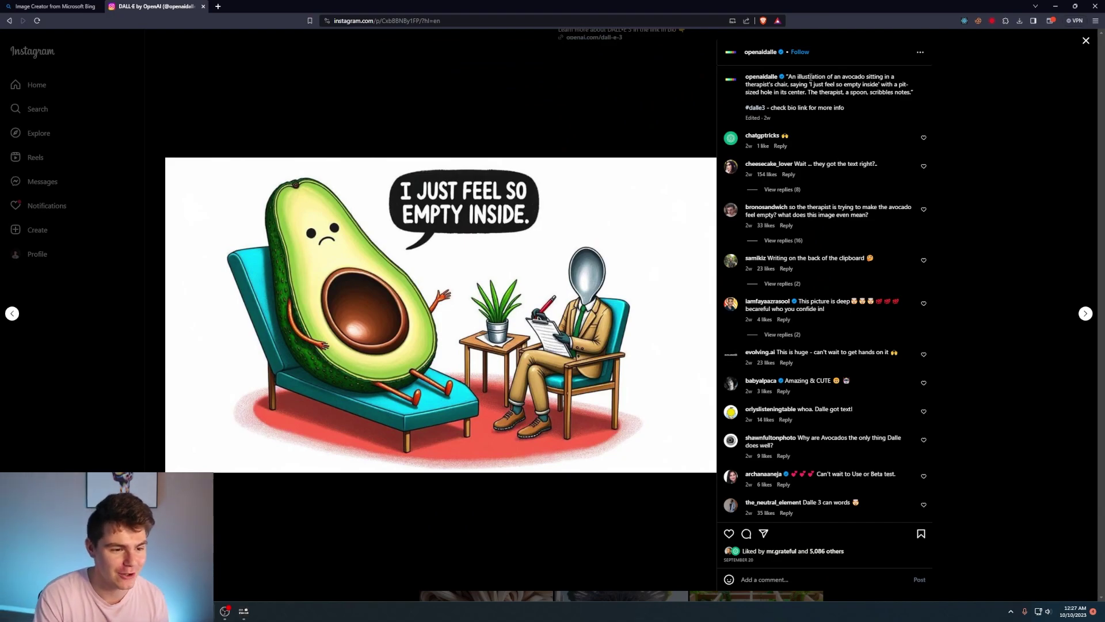
{"action": "left_click_drag", "start_coordinate": [814, 78], "coordinate": [878, 75]}
{"action": "left_click_drag", "start_coordinate": [756, 84], "coordinate": [792, 92]}
{"action": "left_click", "coordinate": [858, 155]}
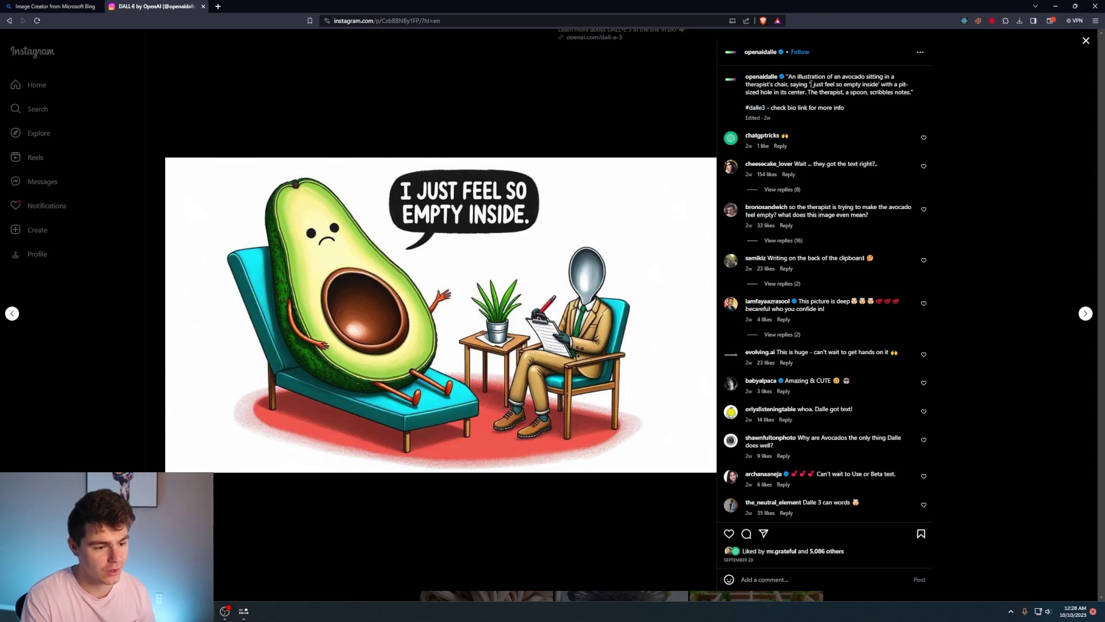
{"action": "left_click_drag", "start_coordinate": [810, 84], "coordinate": [874, 85]}
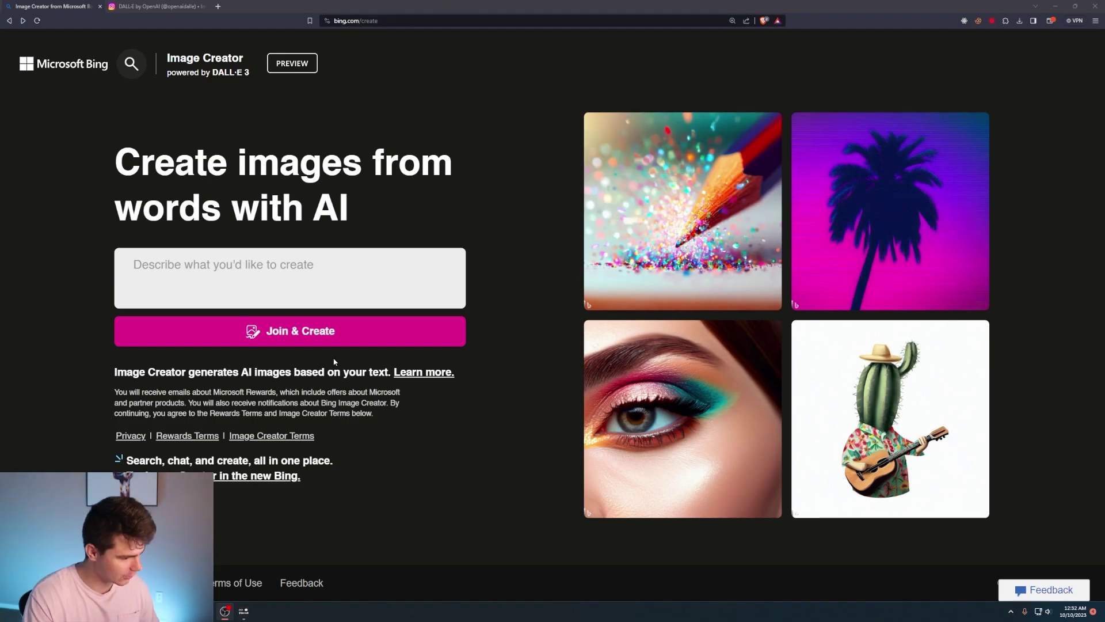
Sign in through Join & Create, dismiss the Jumpstart ideas panel, and look over the create page.
{"action": "left_click", "coordinate": [276, 330]}
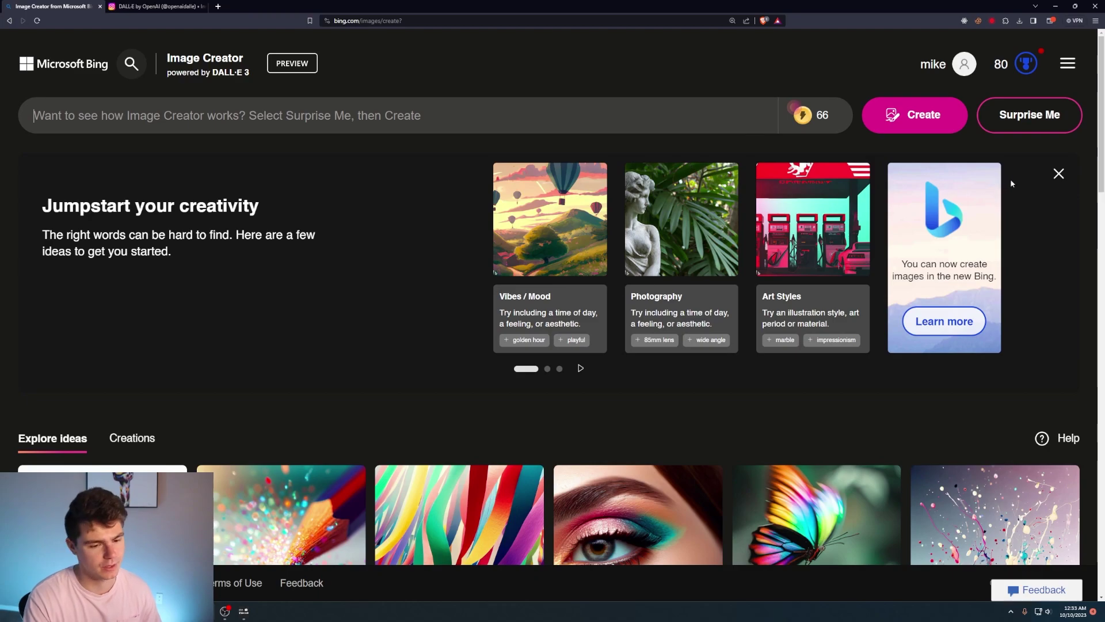
{"action": "left_click", "coordinate": [1058, 174]}
{"action": "scroll", "coordinate": [98, 248], "scroll_direction": "down", "scroll_amount": 4}
{"action": "scroll", "coordinate": [329, 268], "scroll_direction": "down", "scroll_amount": 5}
{"action": "scroll", "coordinate": [165, 318], "scroll_direction": "up", "scroll_amount": 9}
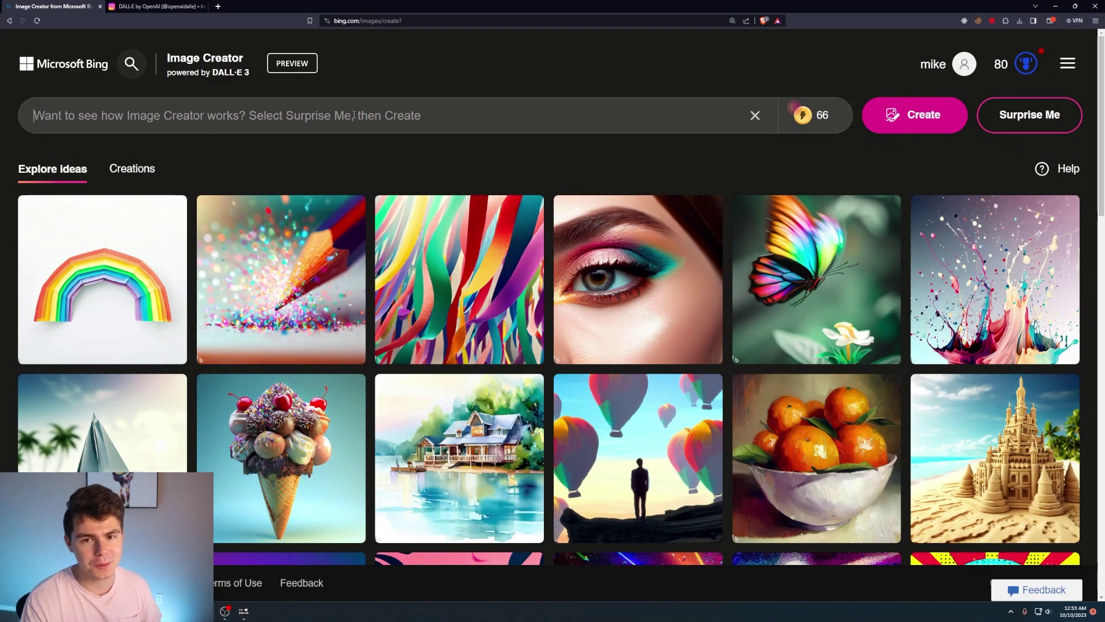
Paste the cartoon giraffe 'im too tall' sign prompt and generate four images.
{"action": "left_click", "coordinate": [353, 115]}
{"action": "type", "text": "a cartoon image of a giraffe holding a sign that says 'im too tall'"}
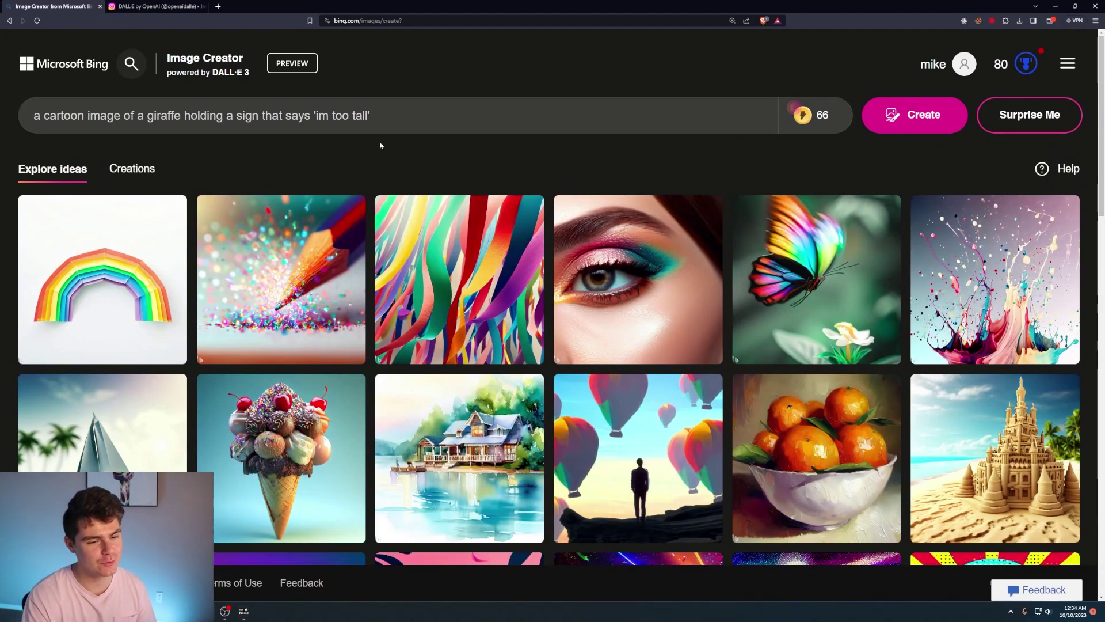
{"action": "left_click", "coordinate": [865, 125]}
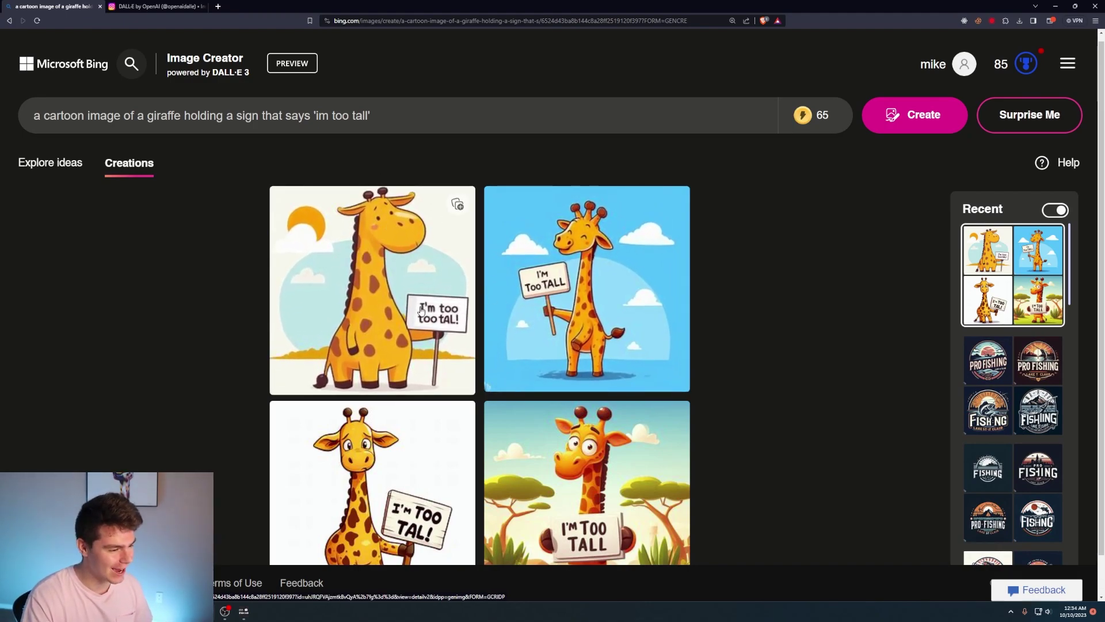
{"action": "scroll", "coordinate": [541, 273], "scroll_direction": "down", "scroll_amount": 1}
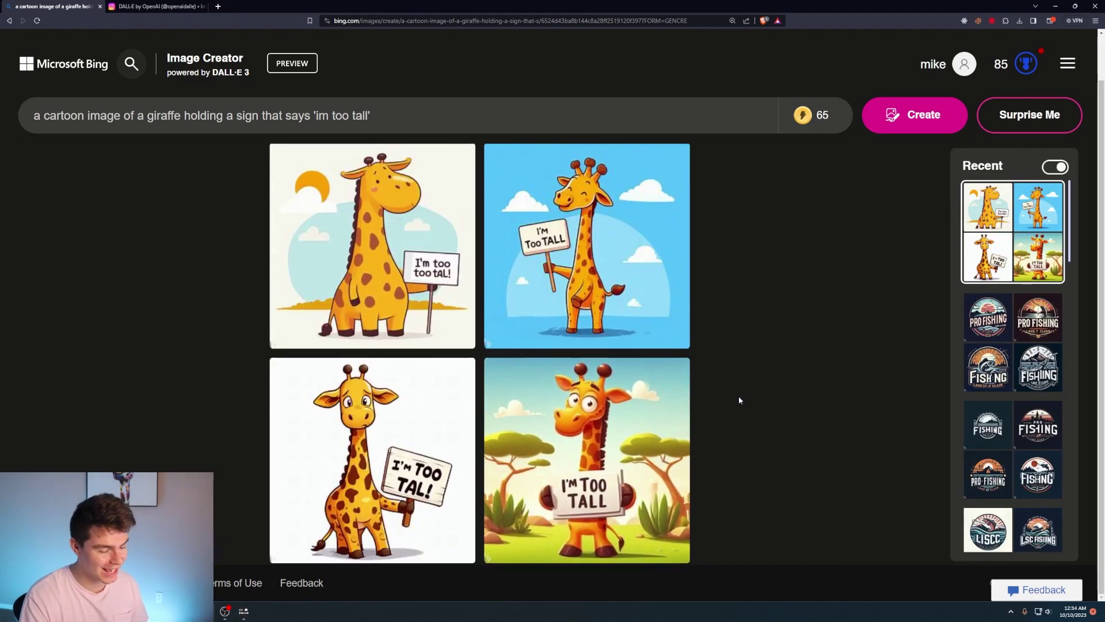
Enlarge a giraffe result and flip between the images to compare their signs.
{"action": "left_click", "coordinate": [514, 336]}
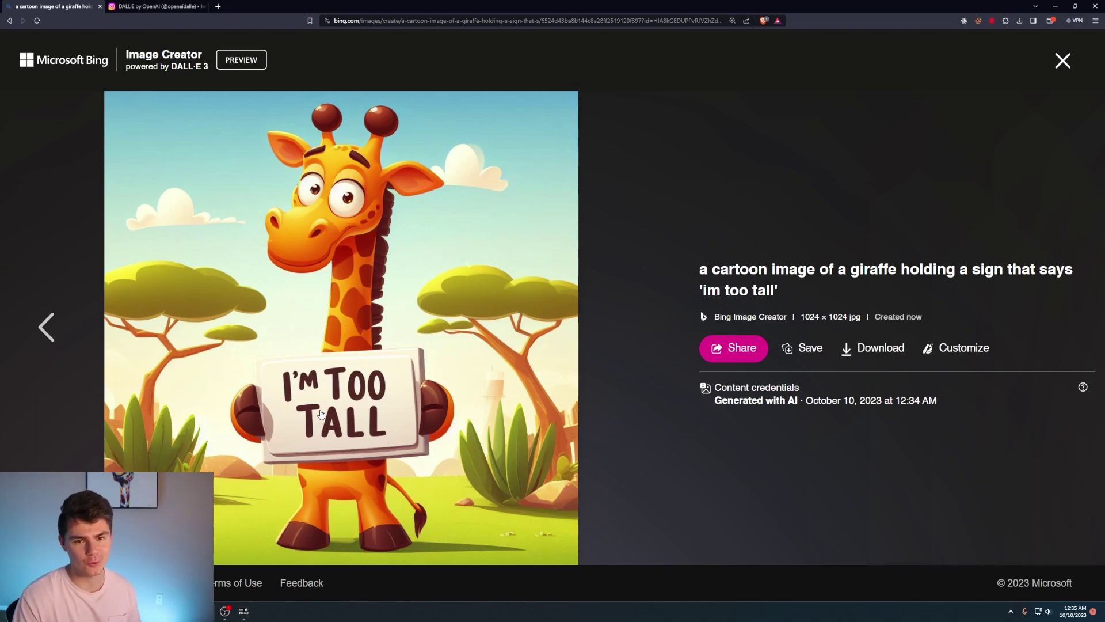
{"action": "left_click", "coordinate": [46, 327]}
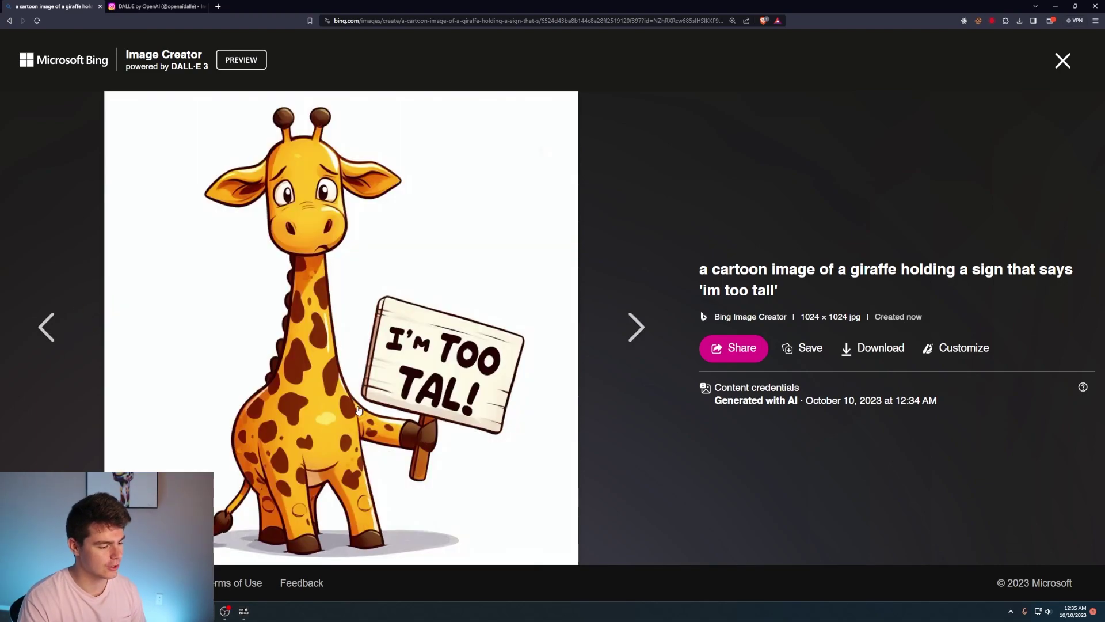
{"action": "left_click", "coordinate": [46, 327]}
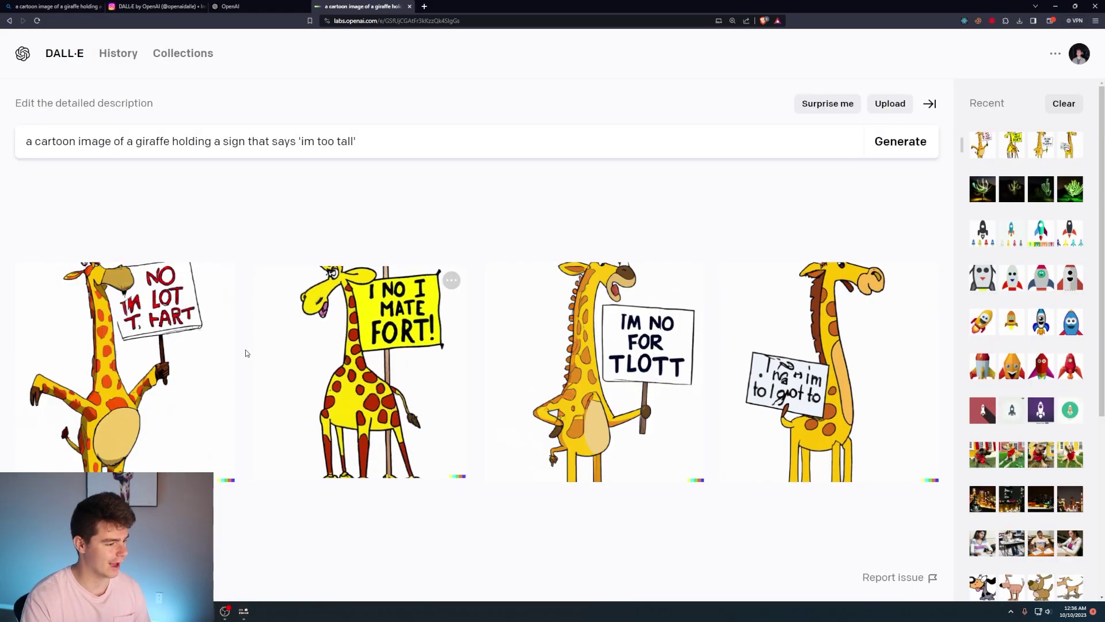
Generate the giraffe prompt in DALL·E and step through the first results.
{"action": "left_click", "coordinate": [154, 365]}
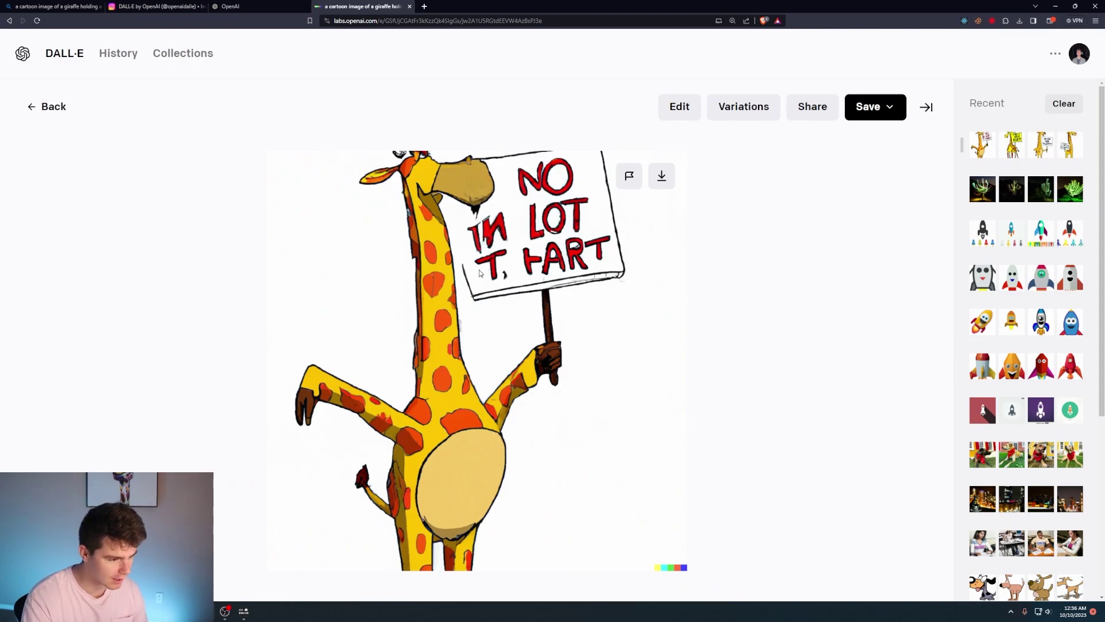
{"action": "key", "text": "Right"}
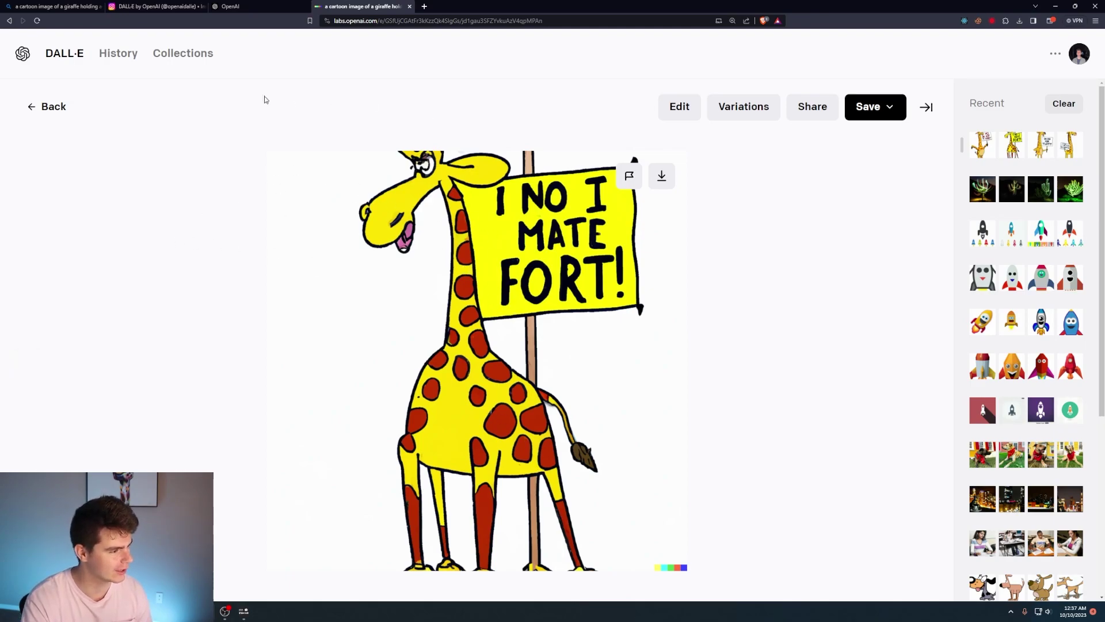
{"action": "key", "text": "Right"}
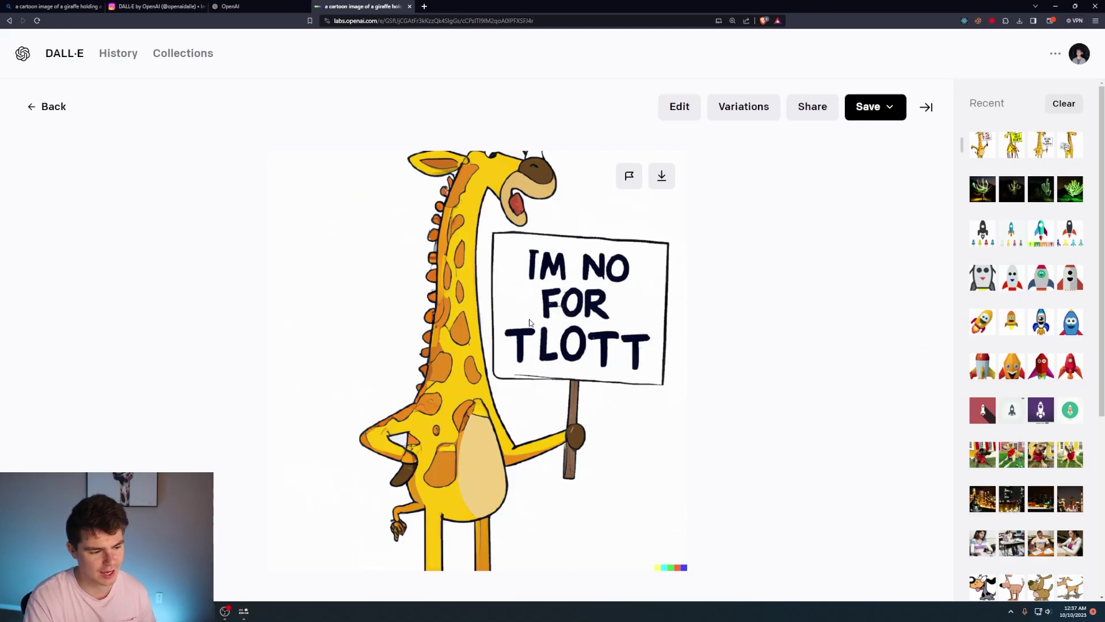
View the last DALL·E giraffe result full size, then return to Bing Image Creator.
{"action": "left_click", "coordinate": [54, 108]}
{"action": "left_click", "coordinate": [367, 353]}
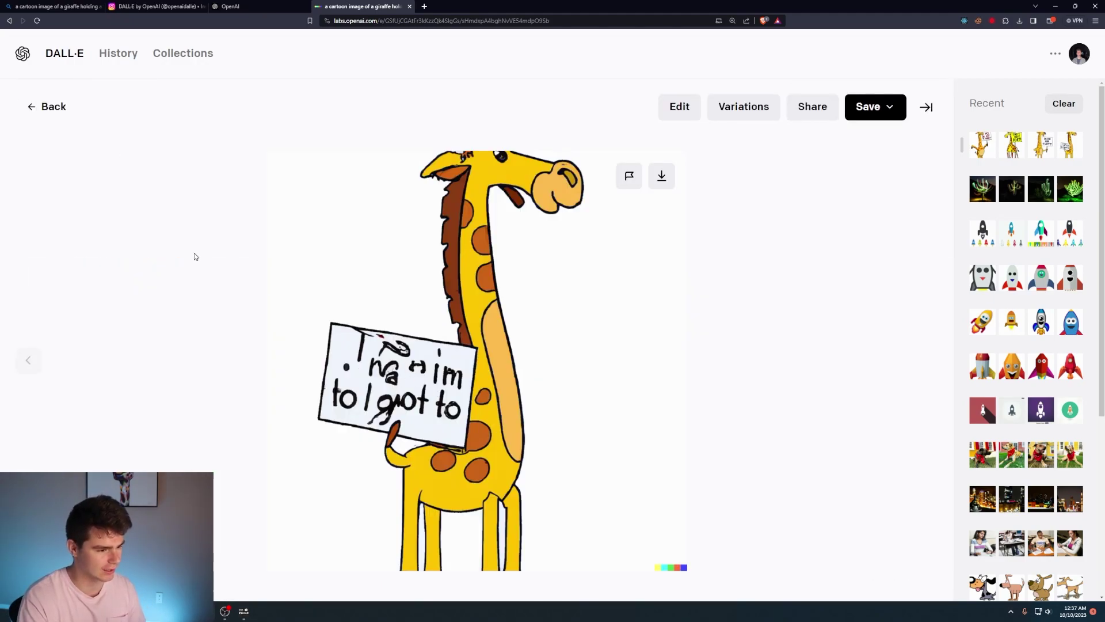
{"action": "key", "text": "Escape"}
{"action": "left_click", "coordinate": [51, 7]}
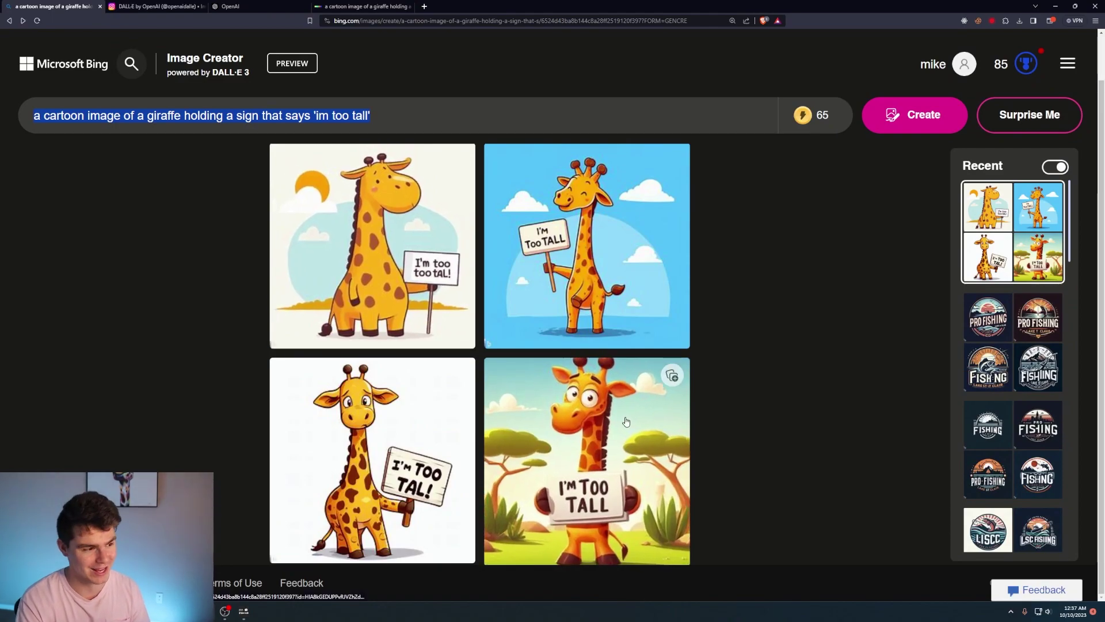
Generate coffee-shop logos with the slogan 'Where Every Sip Sparks a Smile.'.
{"action": "type", "text": "modern logo for a coffee shop with a slogan \"Where Every Sip Sparks a Smile.\""}
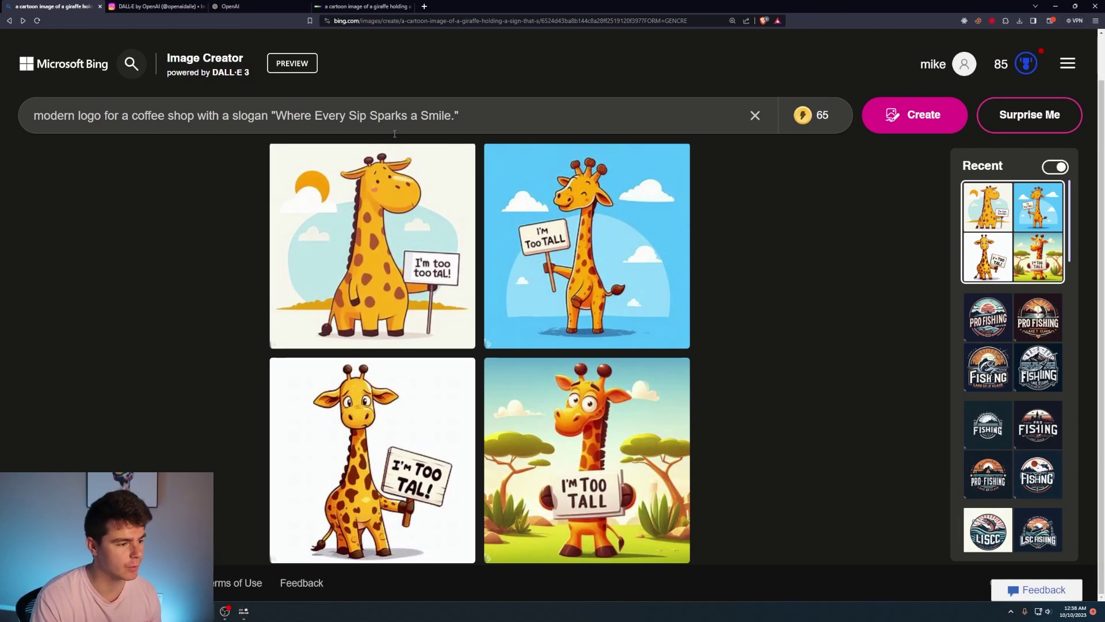
{"action": "key", "text": "Return"}
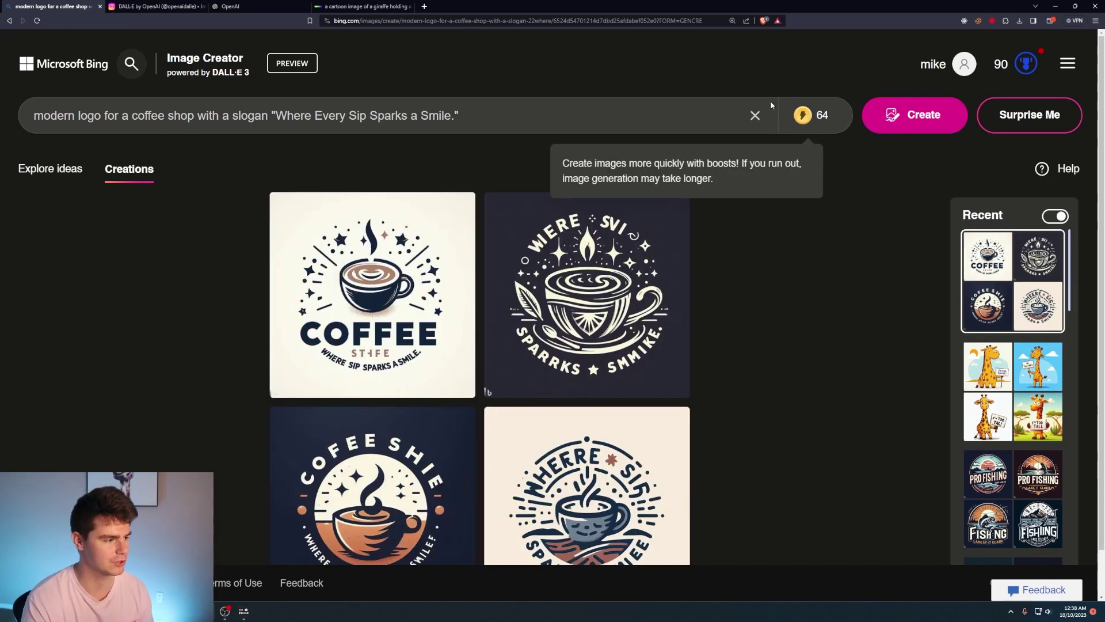
{"action": "scroll", "coordinate": [722, 389], "scroll_direction": "down", "scroll_amount": 1}
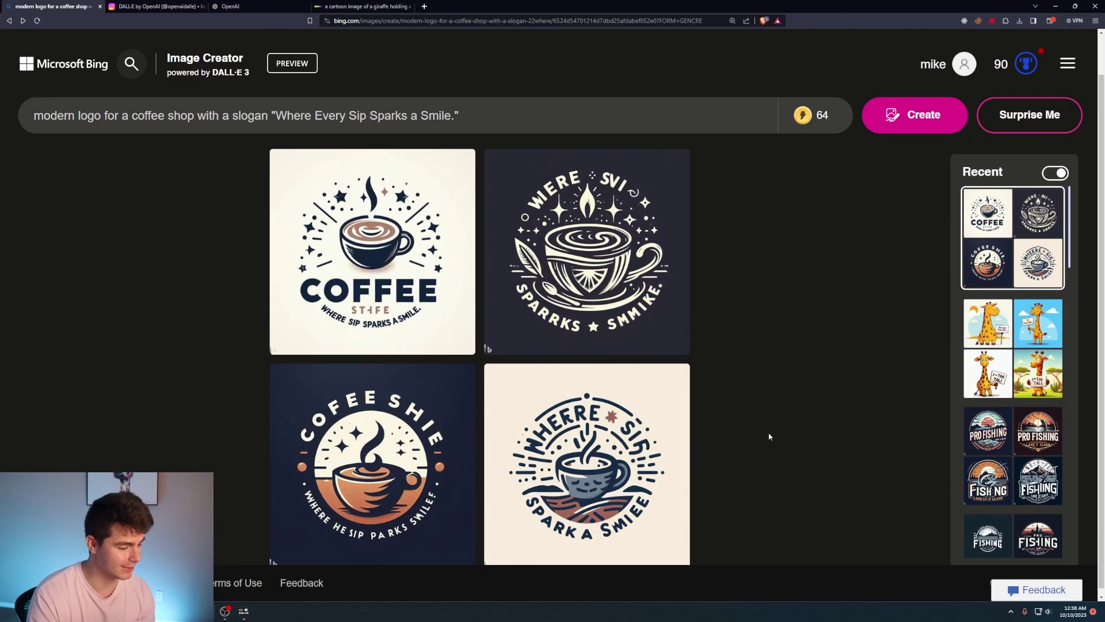
Review each of the four coffee logos enlarged, then return to the results.
{"action": "left_click", "coordinate": [437, 317]}
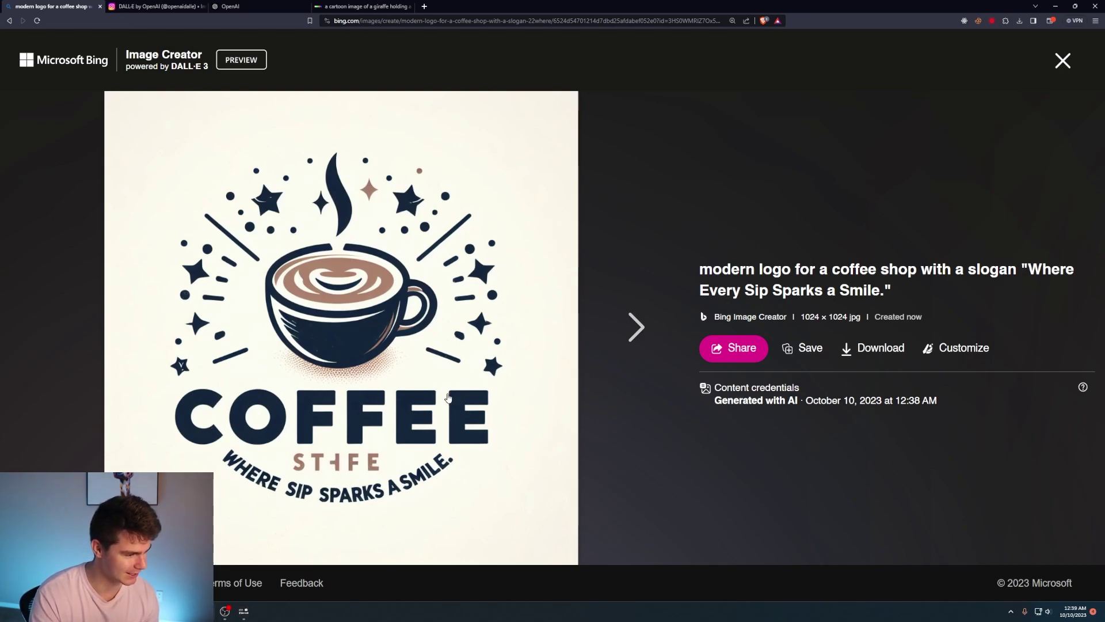
{"action": "key", "text": "Right"}
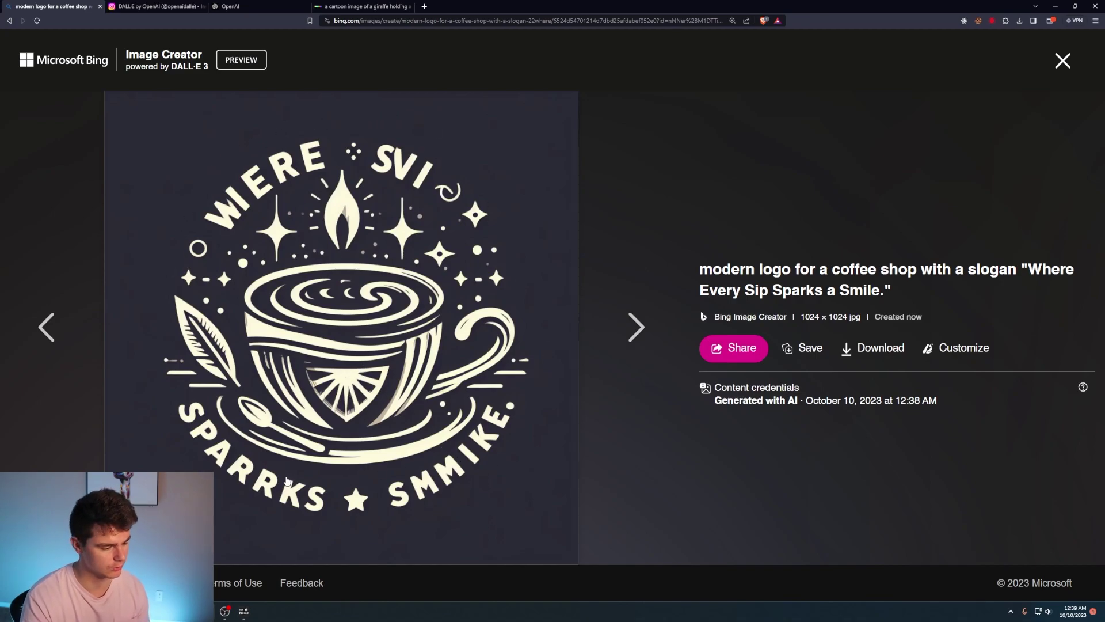
{"action": "key", "text": "Right"}
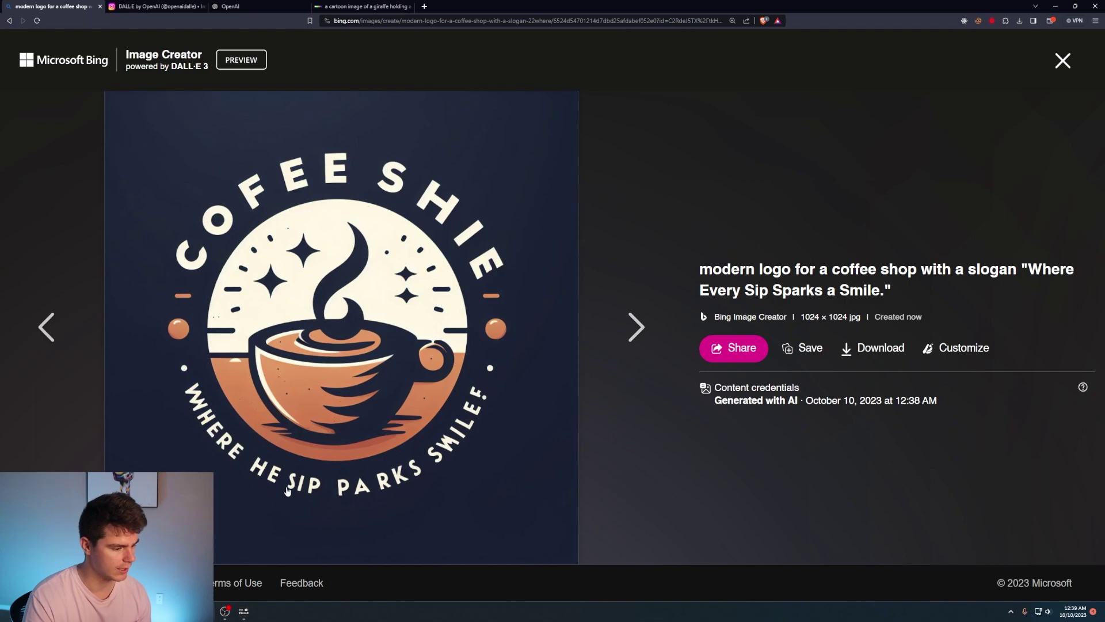
{"action": "left_click", "coordinate": [633, 326]}
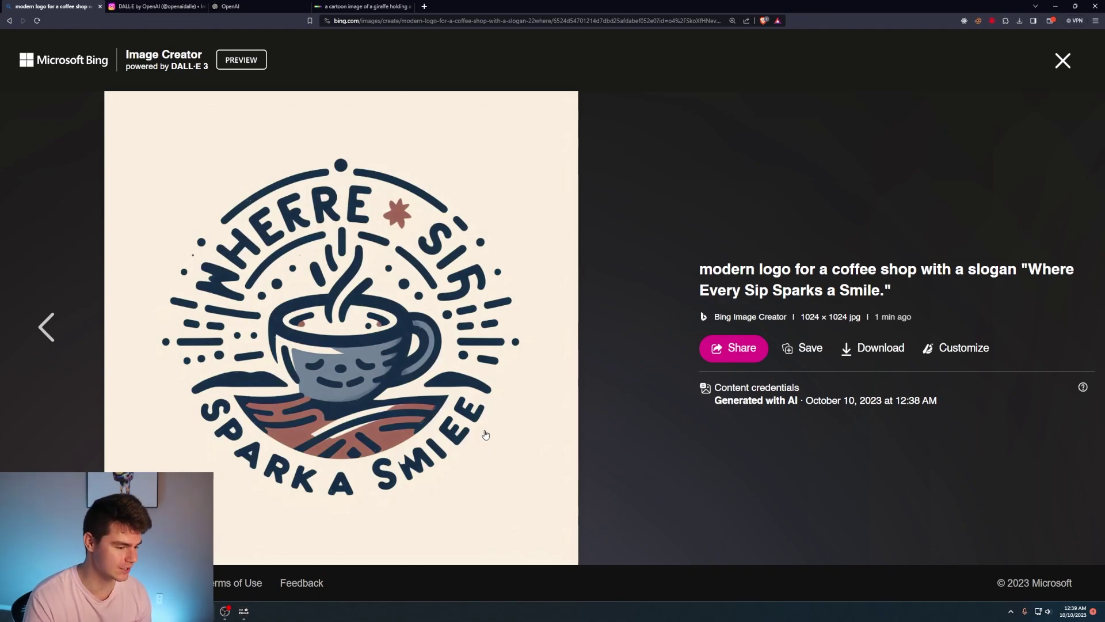
{"action": "key", "text": "Escape"}
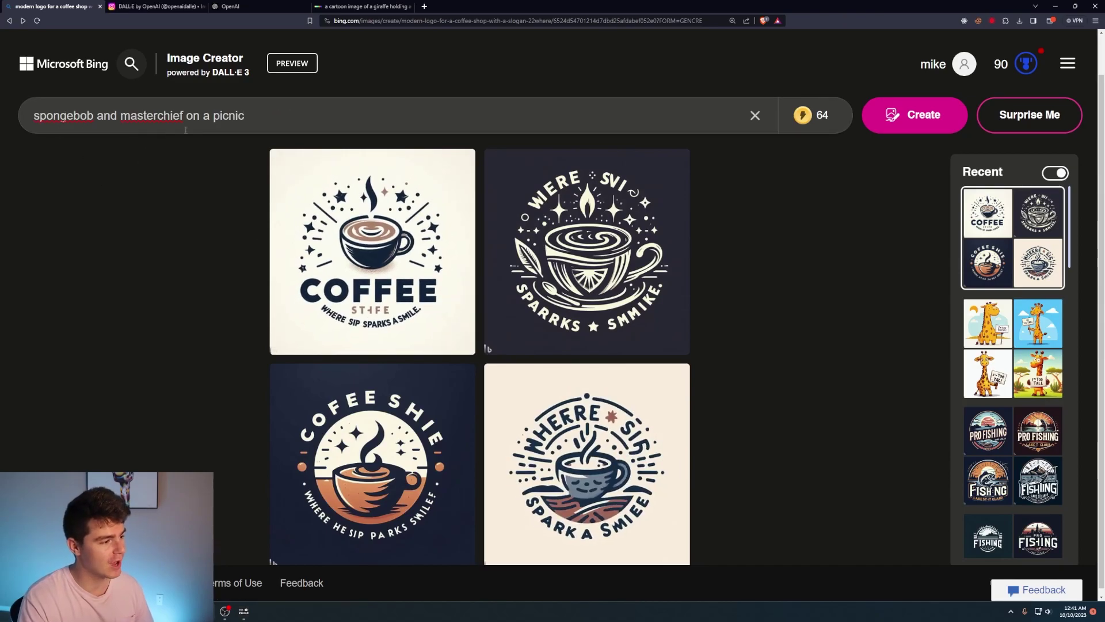
Generate the SpongeBob and Master Chief picnic images and browse them to the pencil-sketch version.
{"action": "key", "text": "Return"}
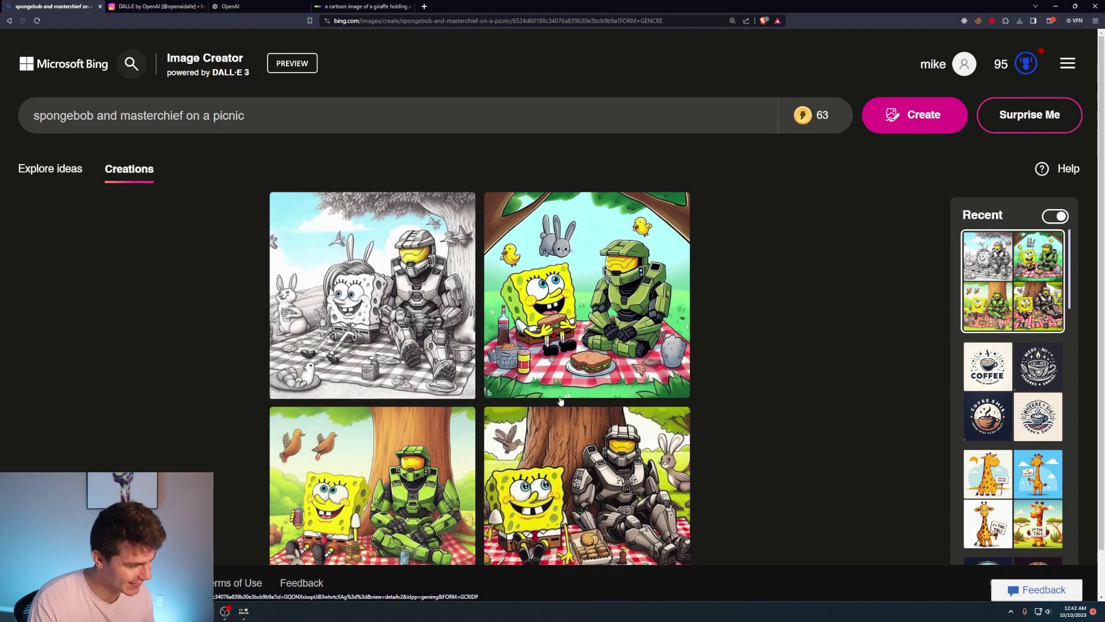
{"action": "scroll", "coordinate": [561, 337], "scroll_direction": "down", "scroll_amount": 1}
{"action": "left_click", "coordinate": [597, 290]}
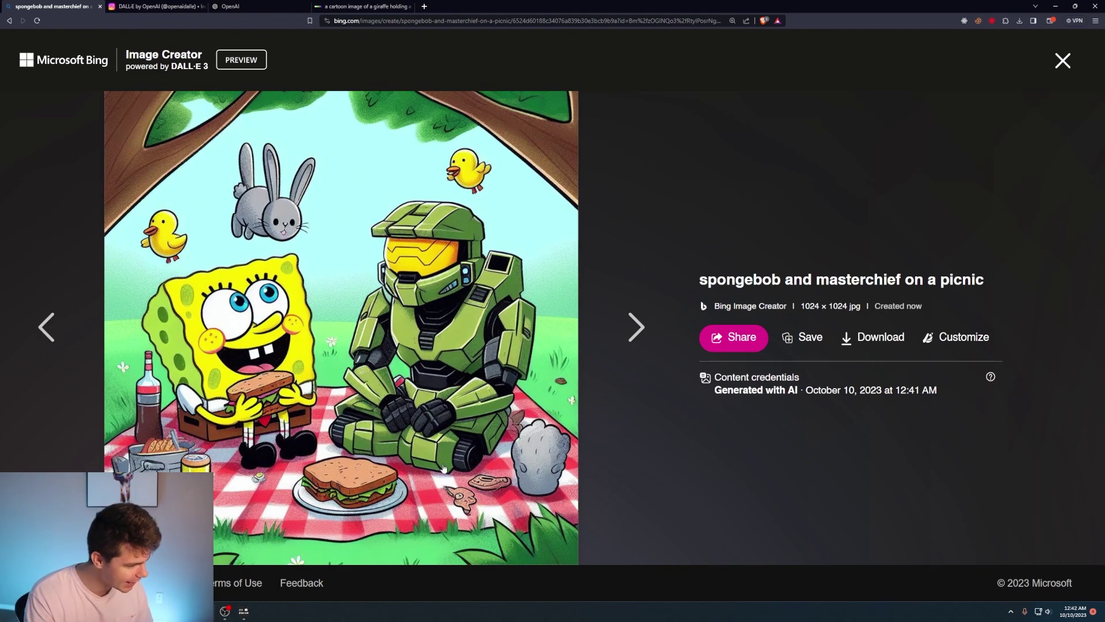
{"action": "left_click", "coordinate": [633, 327]}
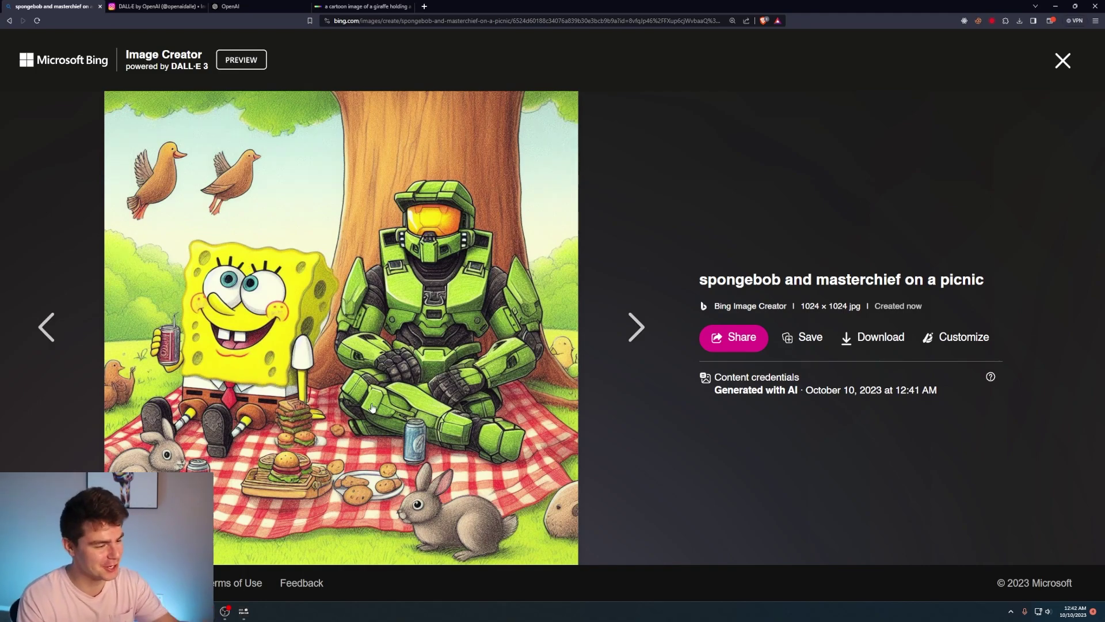
{"action": "left_click", "coordinate": [627, 327]}
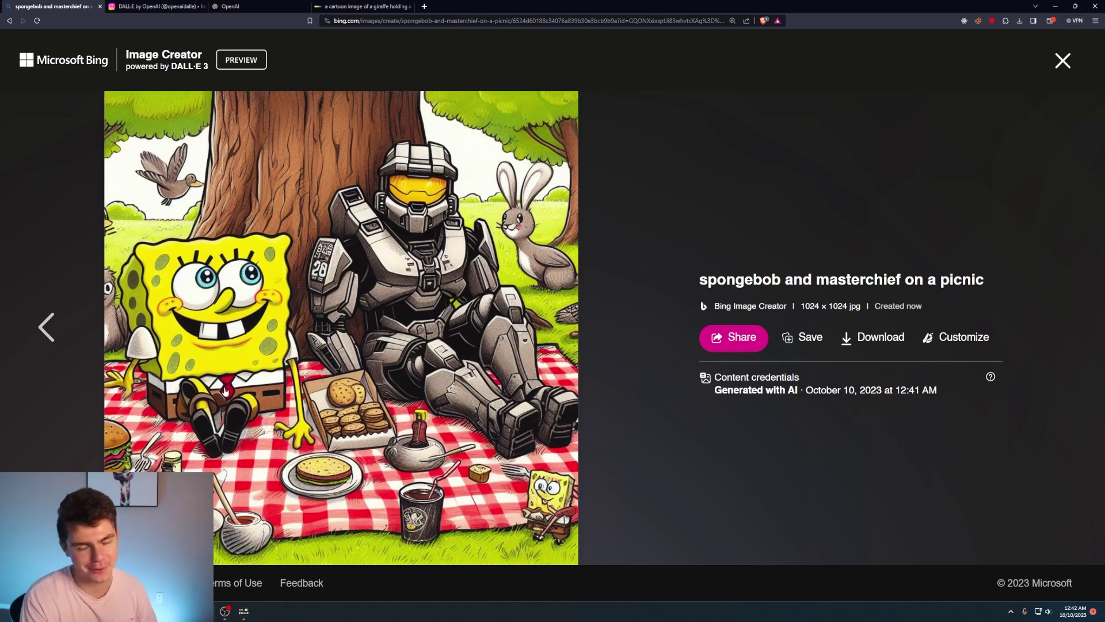
{"action": "key", "text": "Left"}
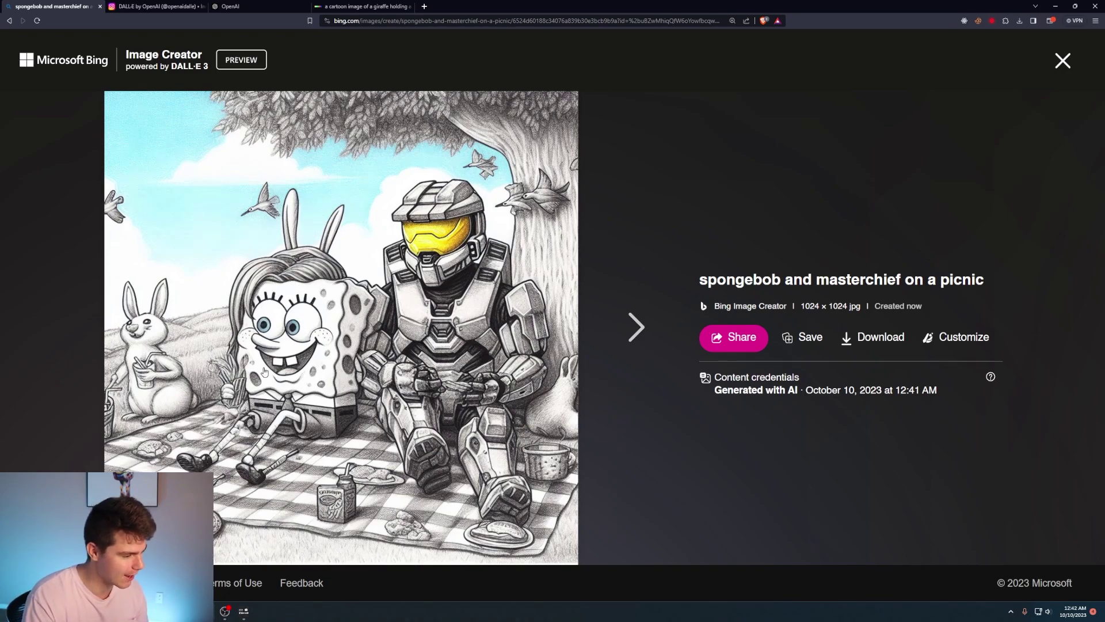
Run the SpongeBob and Master Chief picnic prompt in the DALL·E tab.
{"action": "key", "text": "Escape"}
{"action": "key", "text": "ctrl+Tab"}
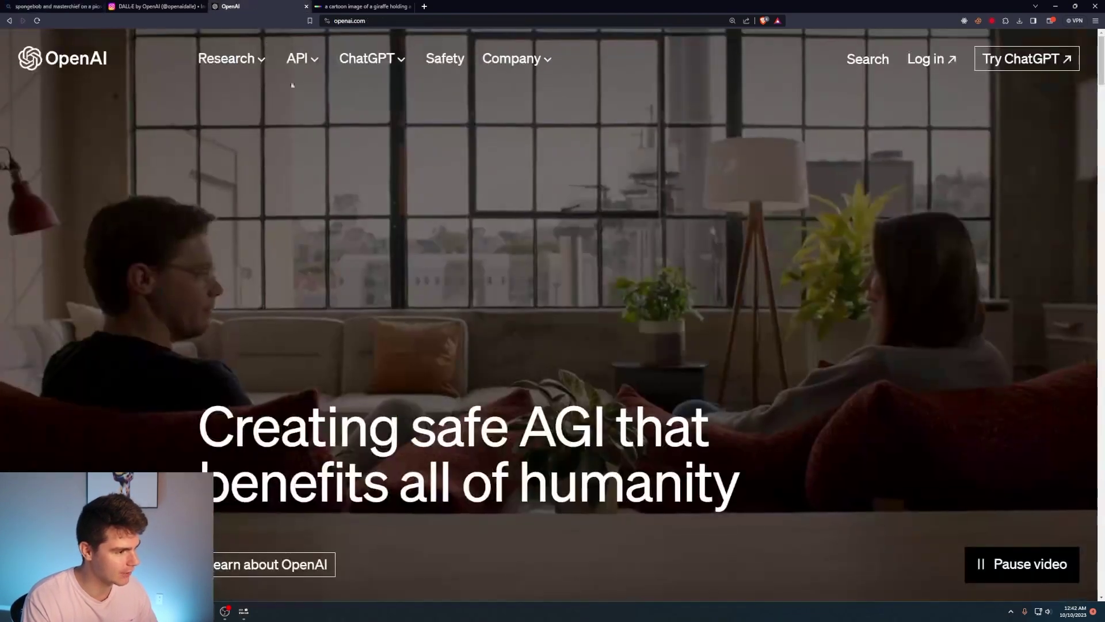
{"action": "key", "text": "ctrl+Tab"}
{"action": "type", "text": "spongebob and masterchief on a picnic"}
{"action": "key", "text": "Return"}
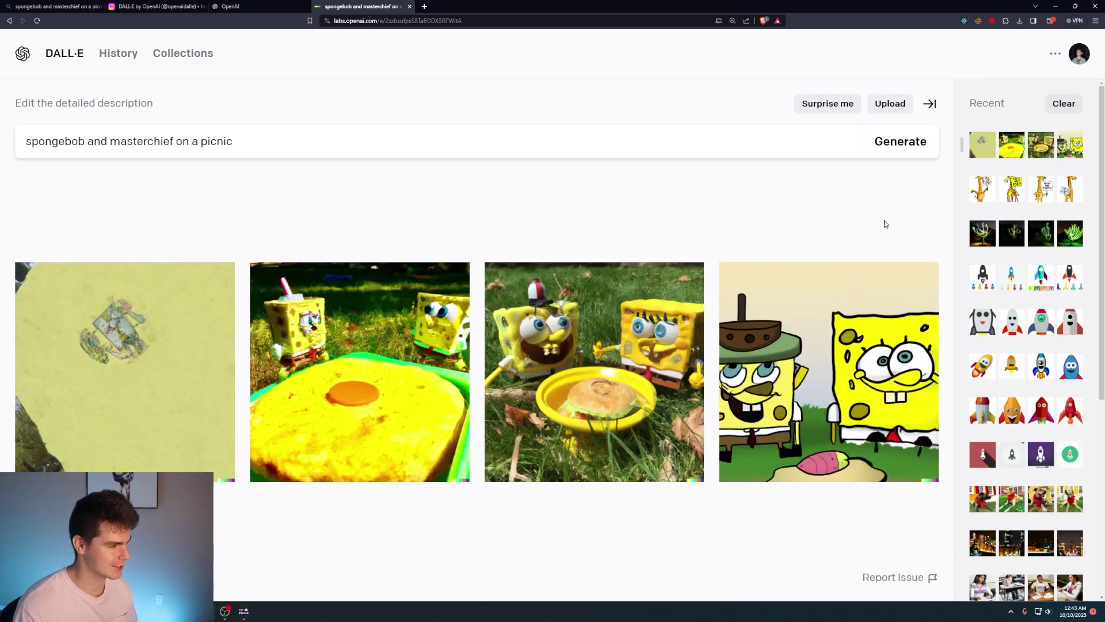
View each of the four DALL·E picnic results full size, then go back to Bing.
{"action": "left_click", "coordinate": [138, 389]}
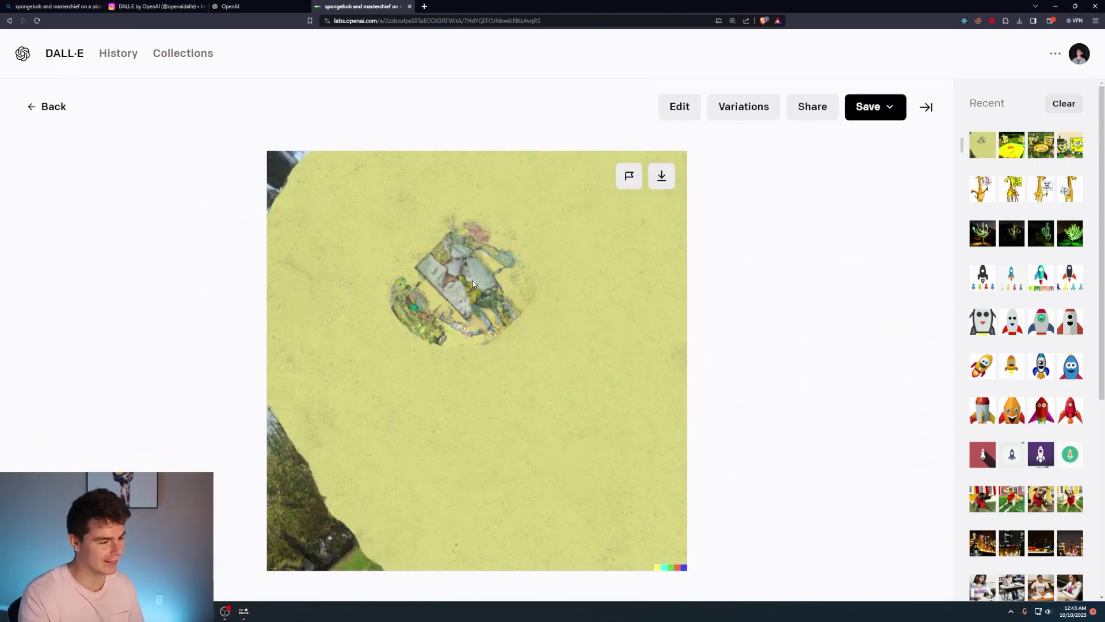
{"action": "left_click", "coordinate": [57, 107]}
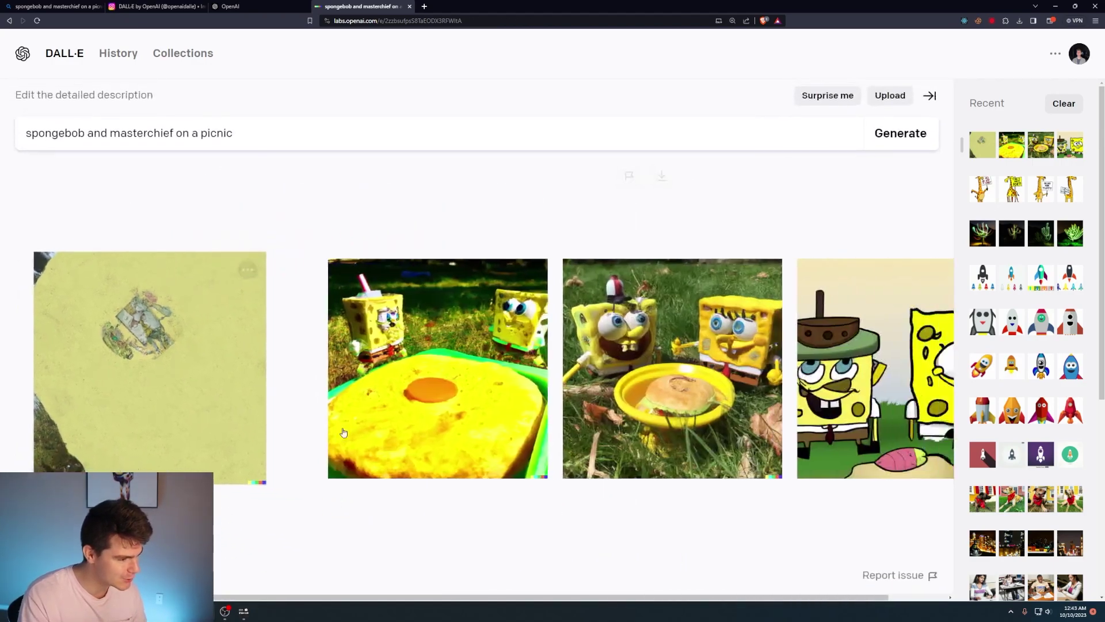
{"action": "left_click", "coordinate": [420, 357]}
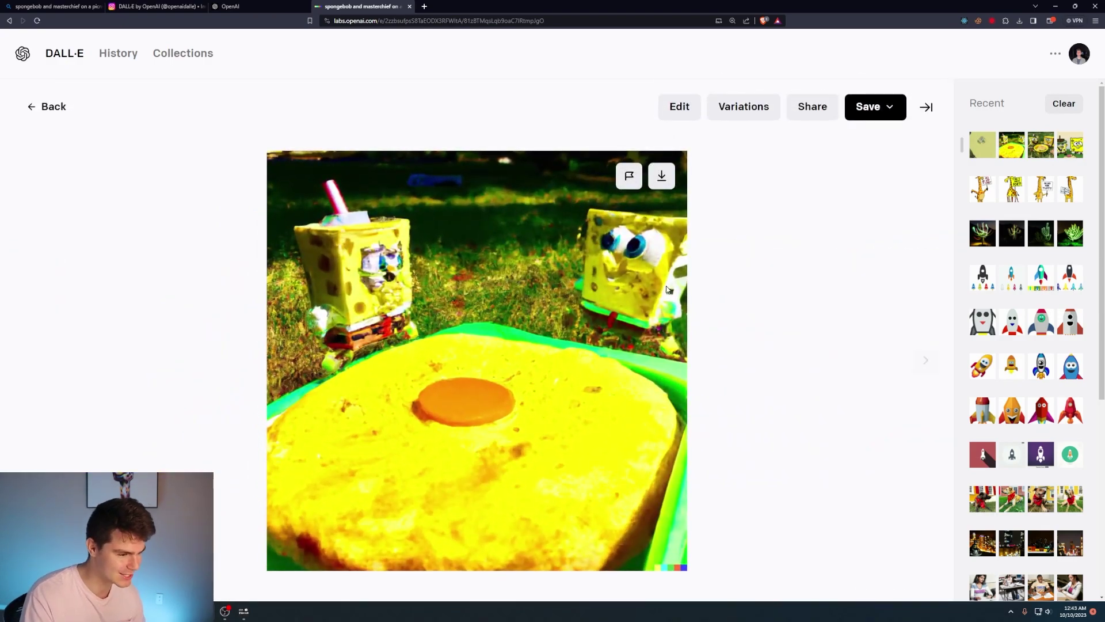
{"action": "key", "text": "Right"}
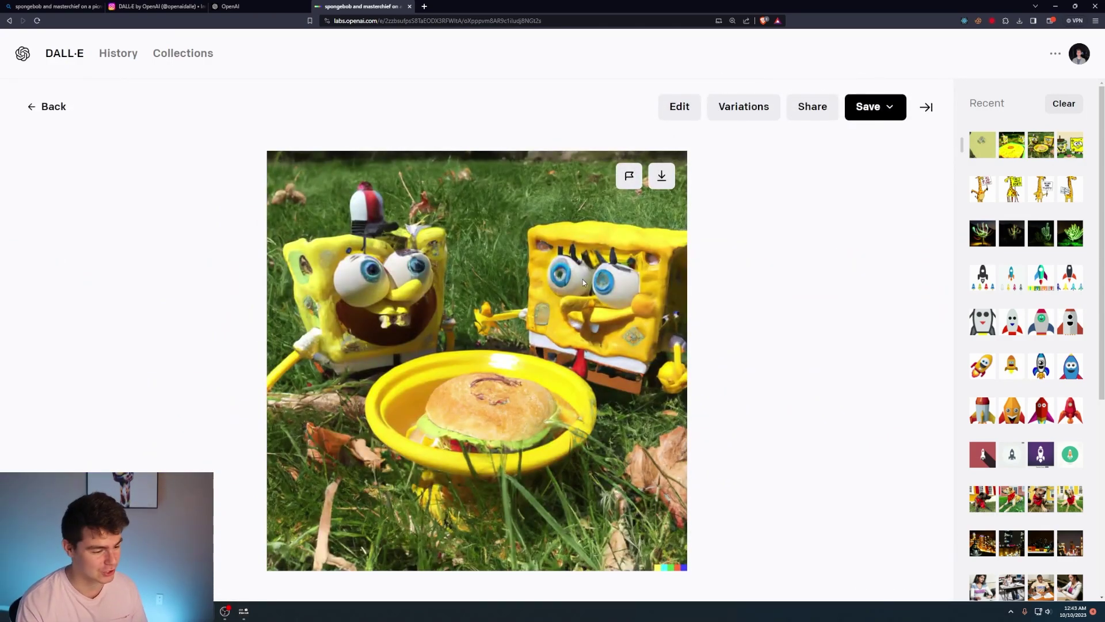
{"action": "key", "text": "Right"}
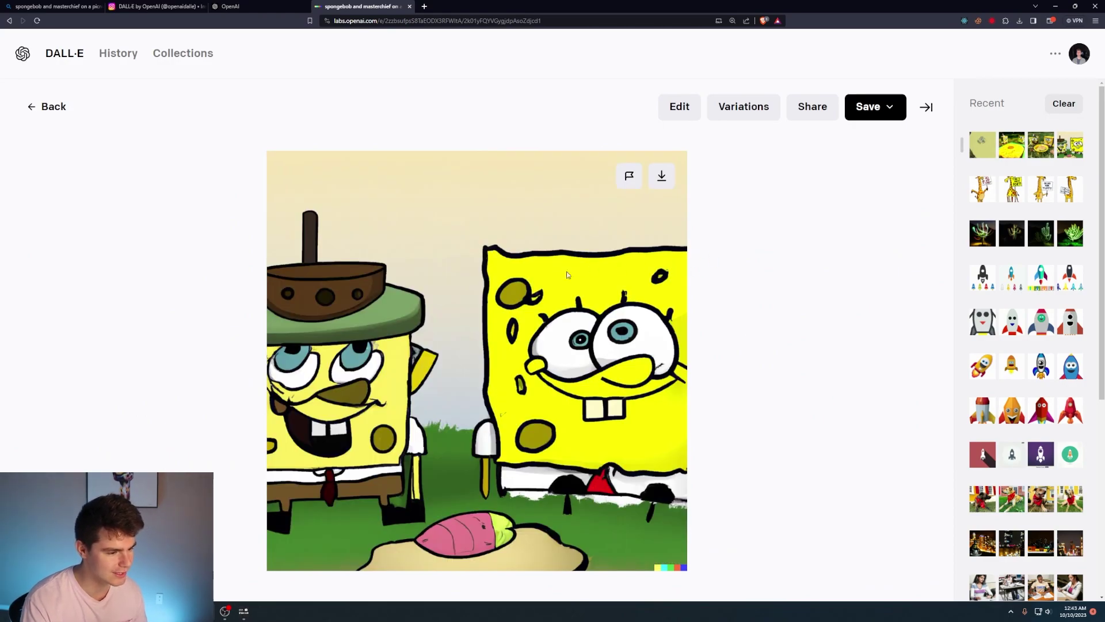
{"action": "left_click", "coordinate": [52, 6]}
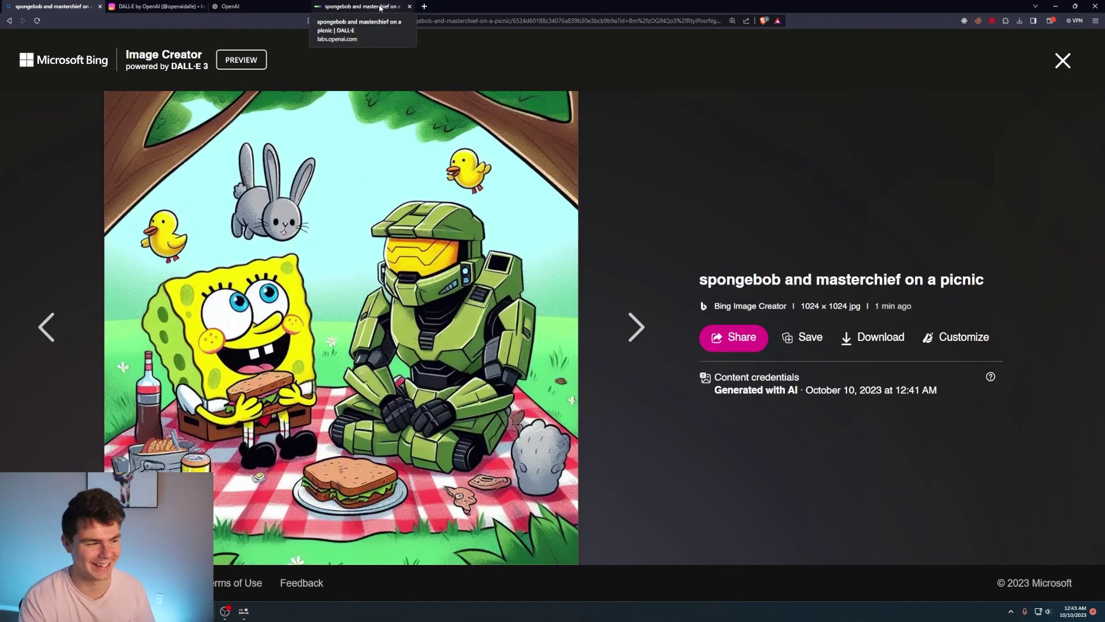
Generate 'mario as a soda drink' images and view the Coca-Cola Mario one enlarged.
{"action": "key", "text": "Escape"}
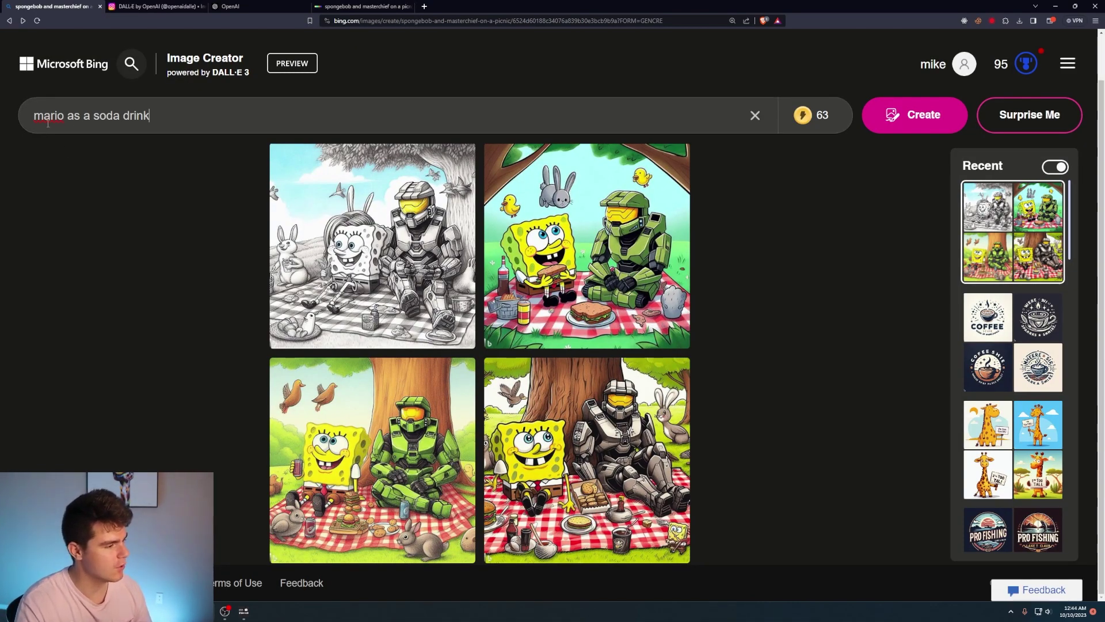
{"action": "left_click", "coordinate": [912, 121]}
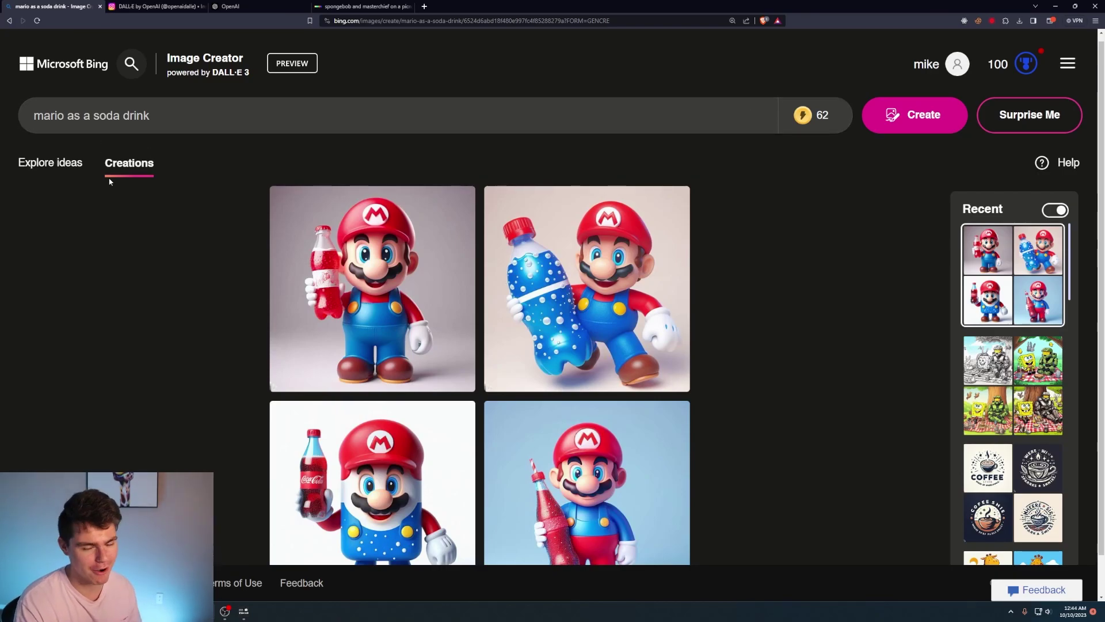
{"action": "left_click", "coordinate": [423, 190]}
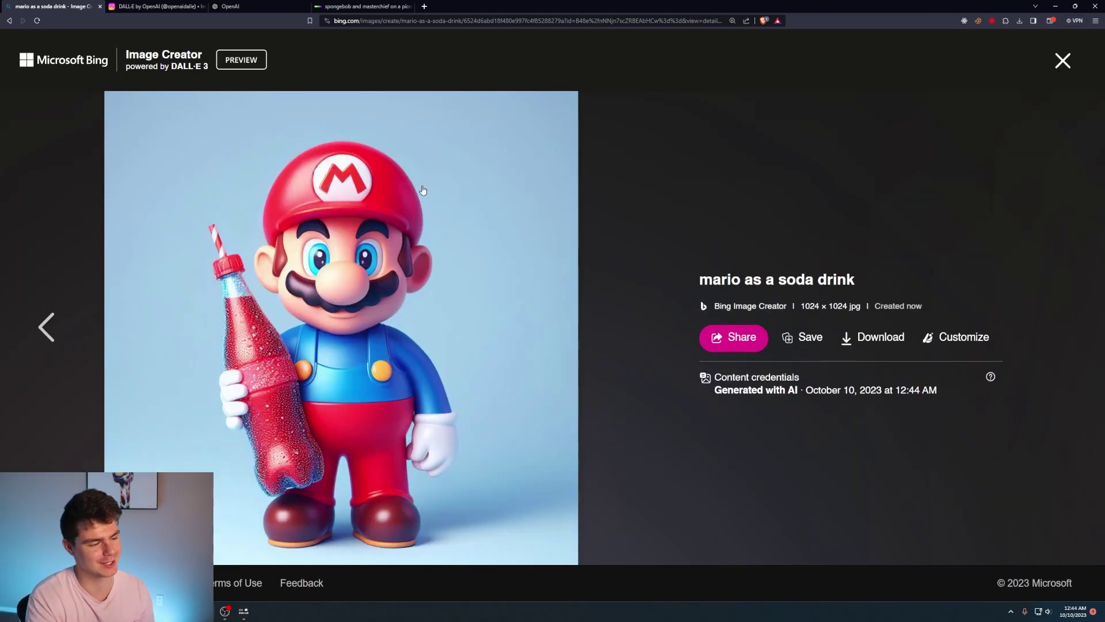
{"action": "left_click", "coordinate": [49, 327]}
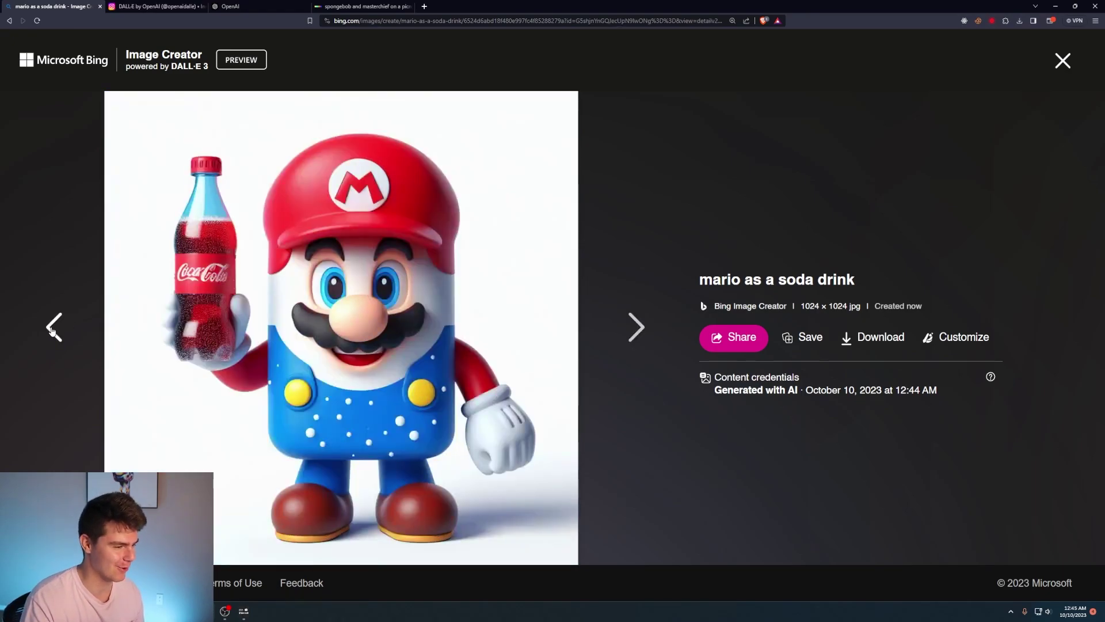
{"action": "key", "text": "Escape"}
Begin editing the prompt and inspect the third Mario soda image full size.
{"action": "left_click", "coordinate": [184, 123]}
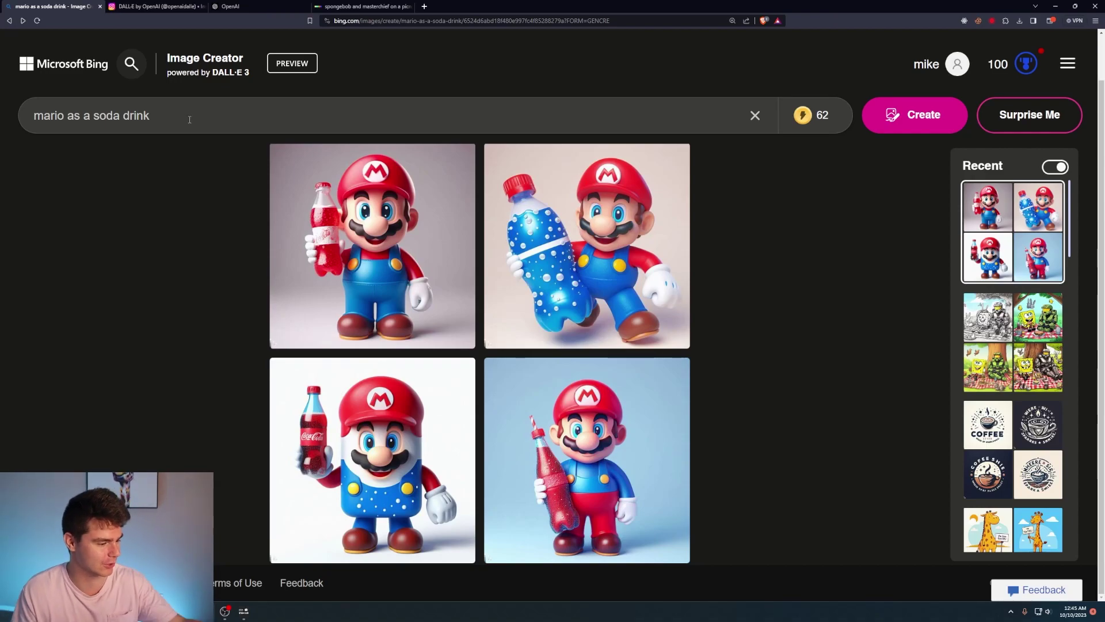
{"action": "left_click", "coordinate": [420, 389]}
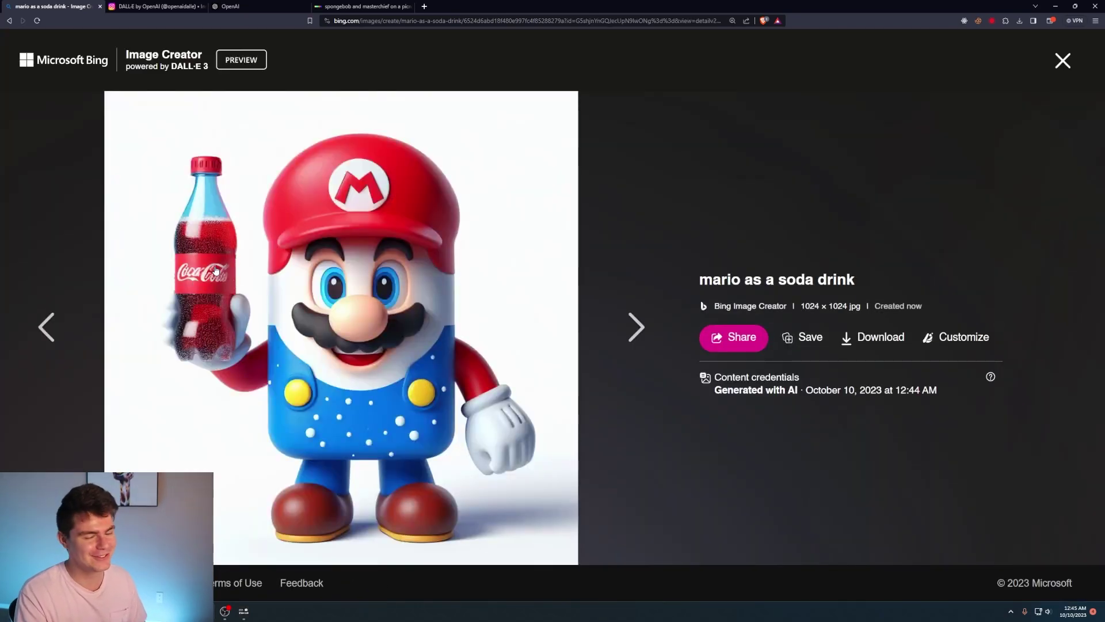
{"action": "left_click", "coordinate": [1063, 60]}
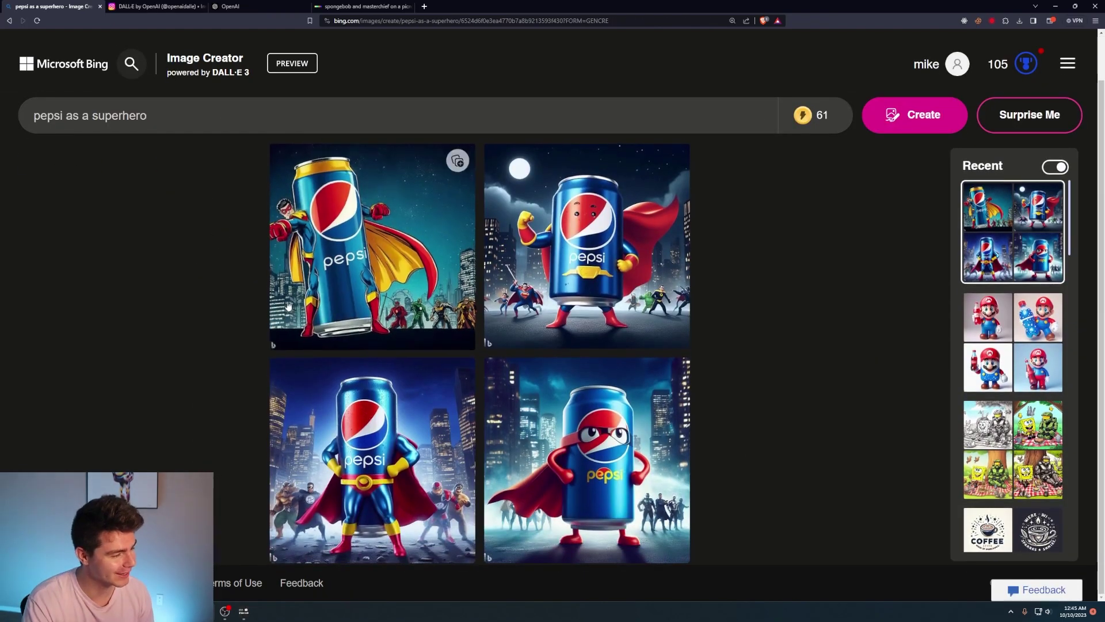
Enlarge the Pepsi superhero results and browse to the caped can amid skyscrapers.
{"action": "left_click", "coordinate": [406, 244]}
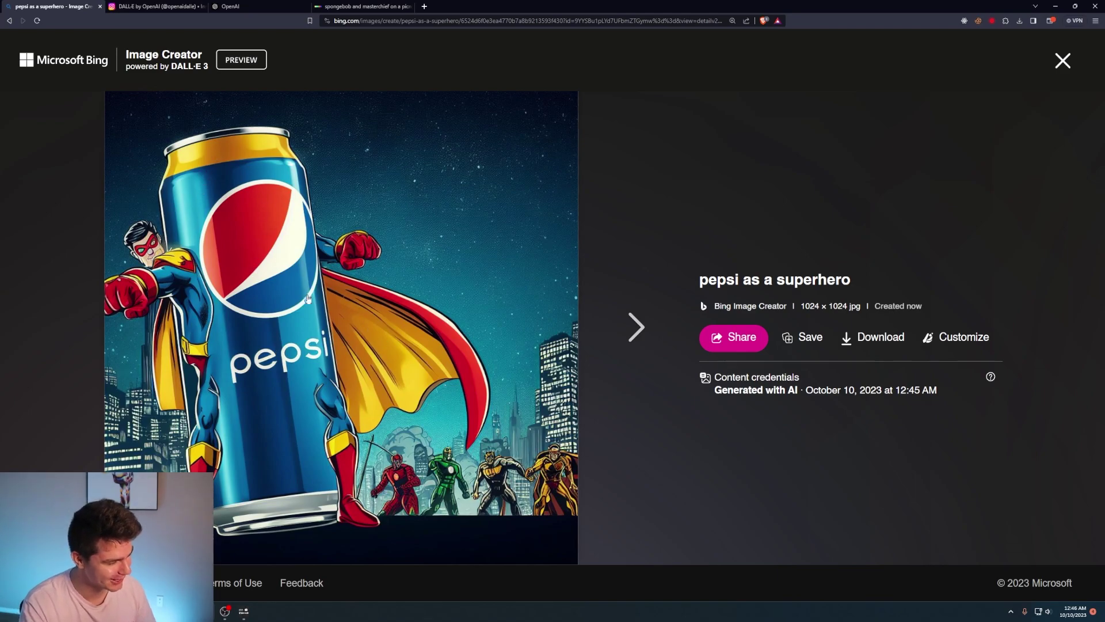
{"action": "key", "text": "Right"}
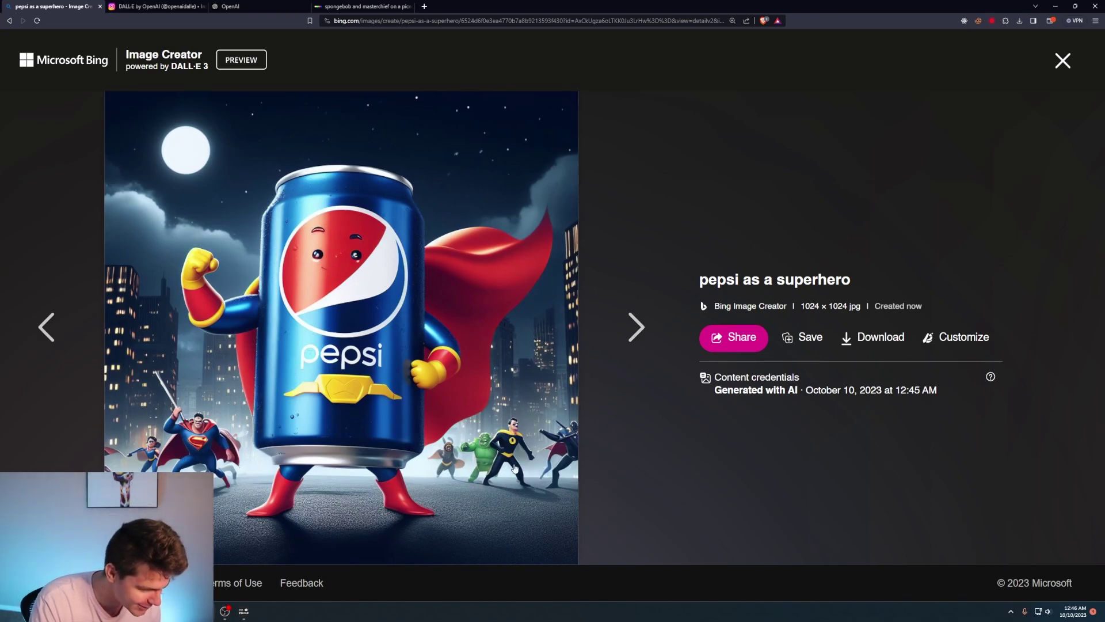
{"action": "left_click", "coordinate": [636, 327]}
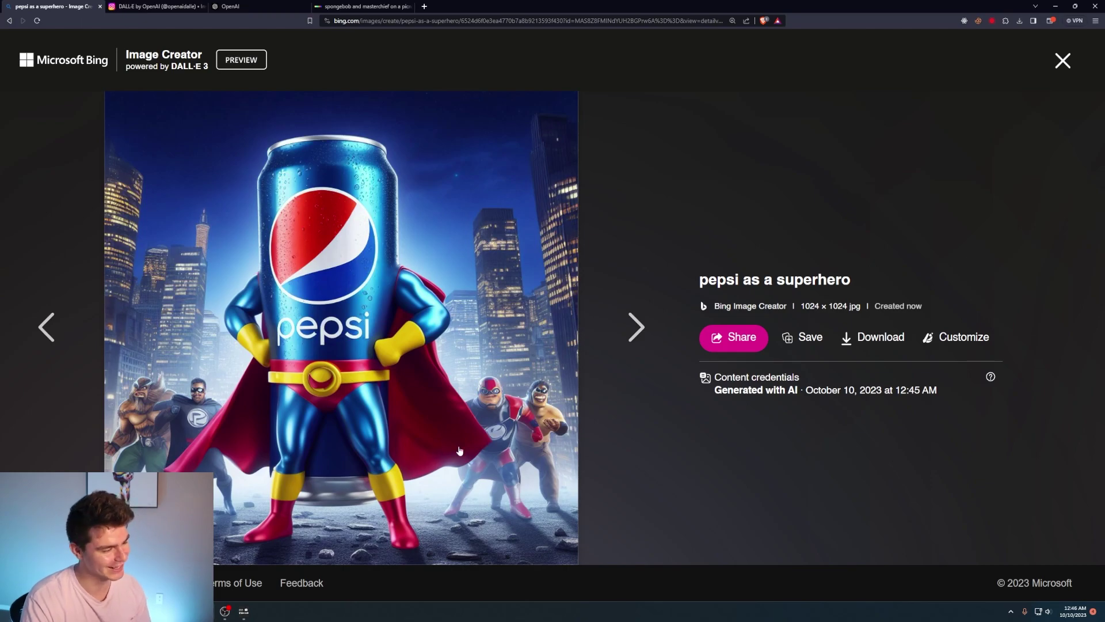
Tidy the hexagon sunburst prompt and generate four pink-and-purple designs.
{"action": "left_click", "coordinate": [636, 326]}
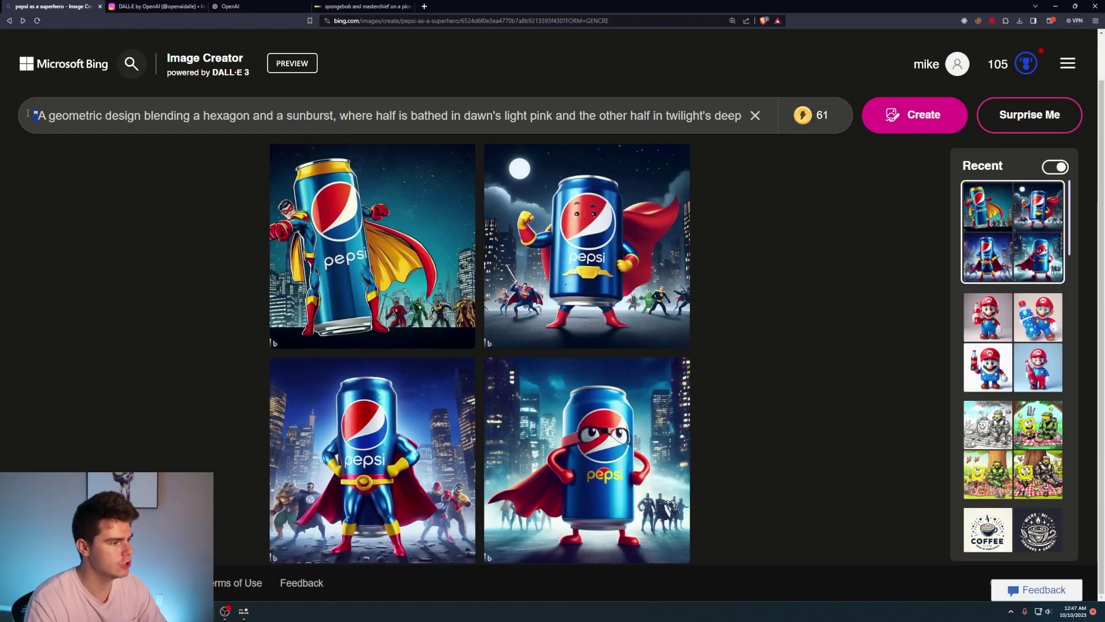
{"action": "key", "text": "BackSpace"}
{"action": "left_click_drag", "start_coordinate": [162, 115], "coordinate": [678, 123]}
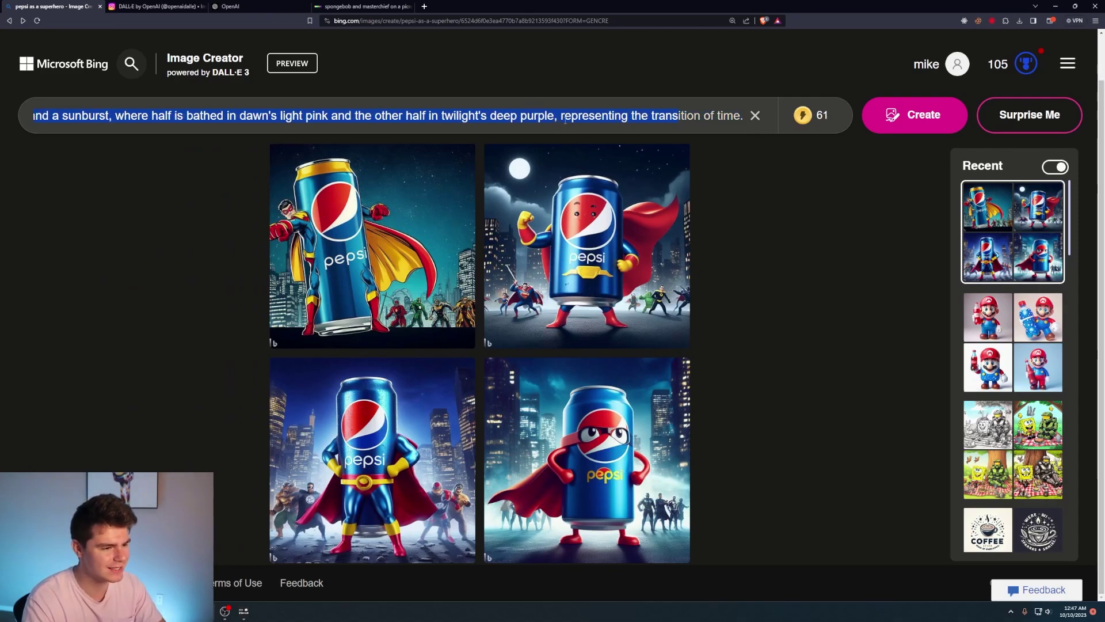
{"action": "left_click", "coordinate": [612, 118]}
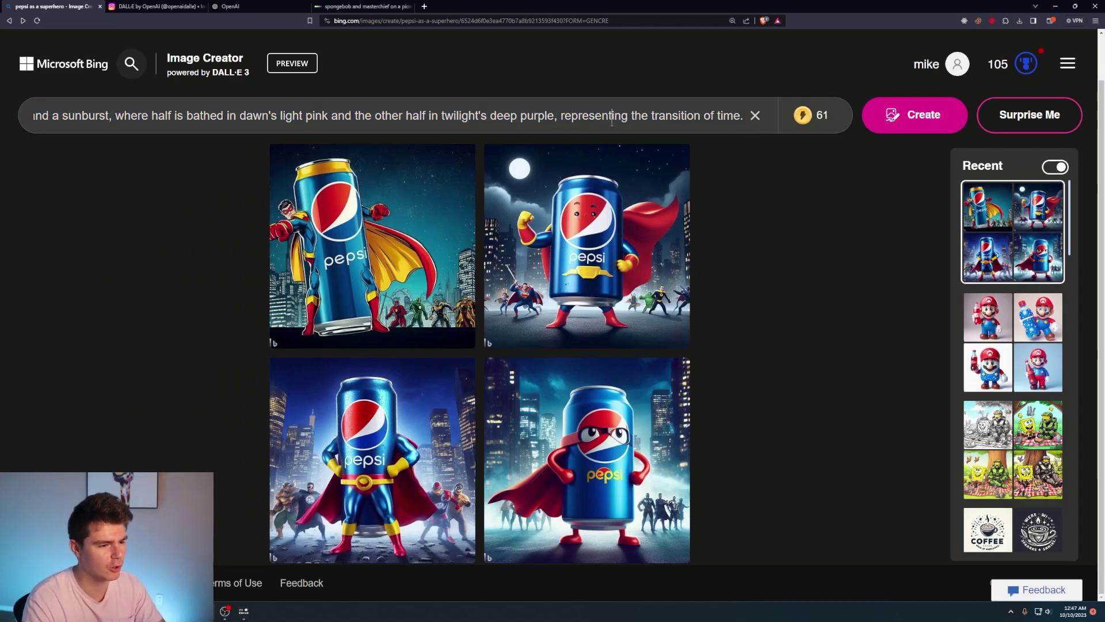
{"action": "left_click", "coordinate": [921, 120]}
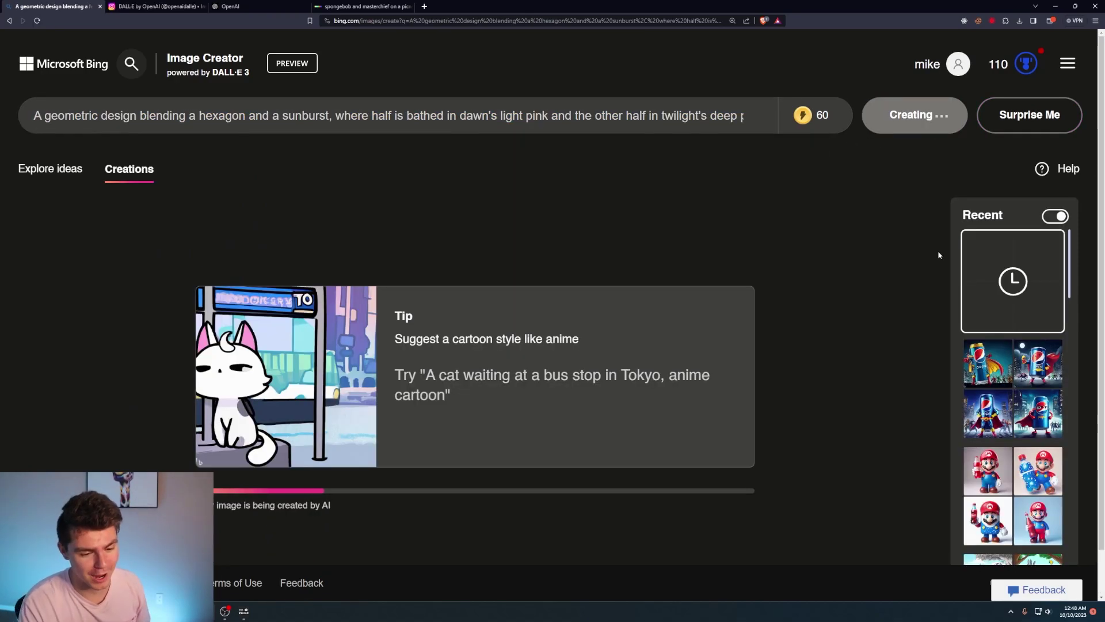
{"action": "scroll", "coordinate": [1004, 367], "scroll_direction": "down", "scroll_amount": 4}
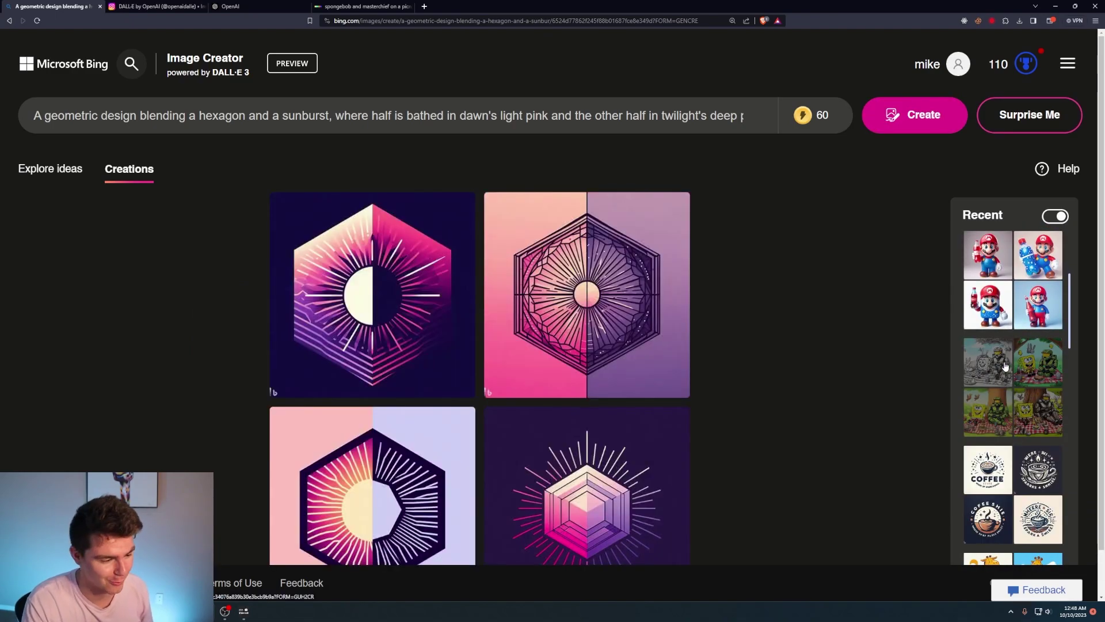
{"action": "scroll", "coordinate": [1004, 367], "scroll_direction": "down", "scroll_amount": 1}
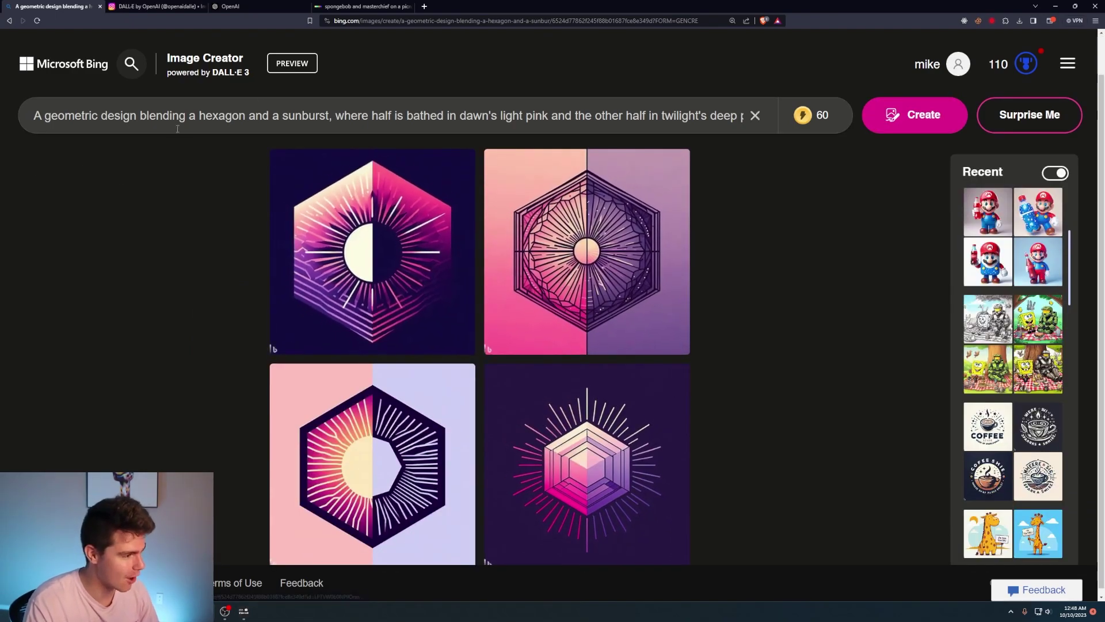
View the bottom-left hexagon image full size, then return to the results grid.
{"action": "left_click_drag", "start_coordinate": [175, 129], "coordinate": [34, 121]}
{"action": "left_click", "coordinate": [120, 208]}
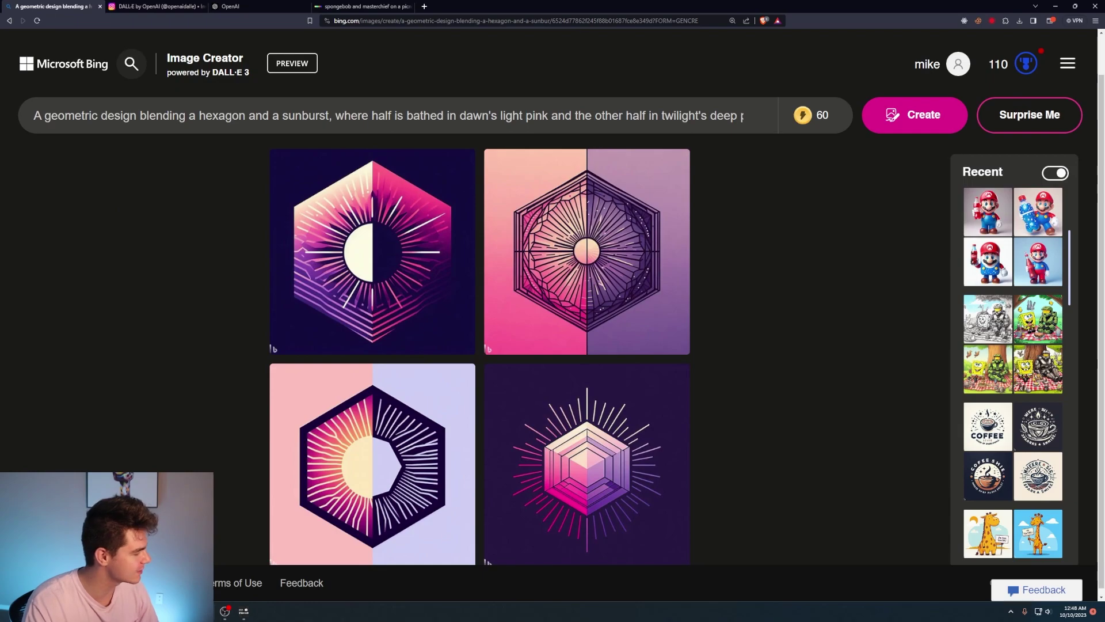
{"action": "left_click", "coordinate": [423, 383]}
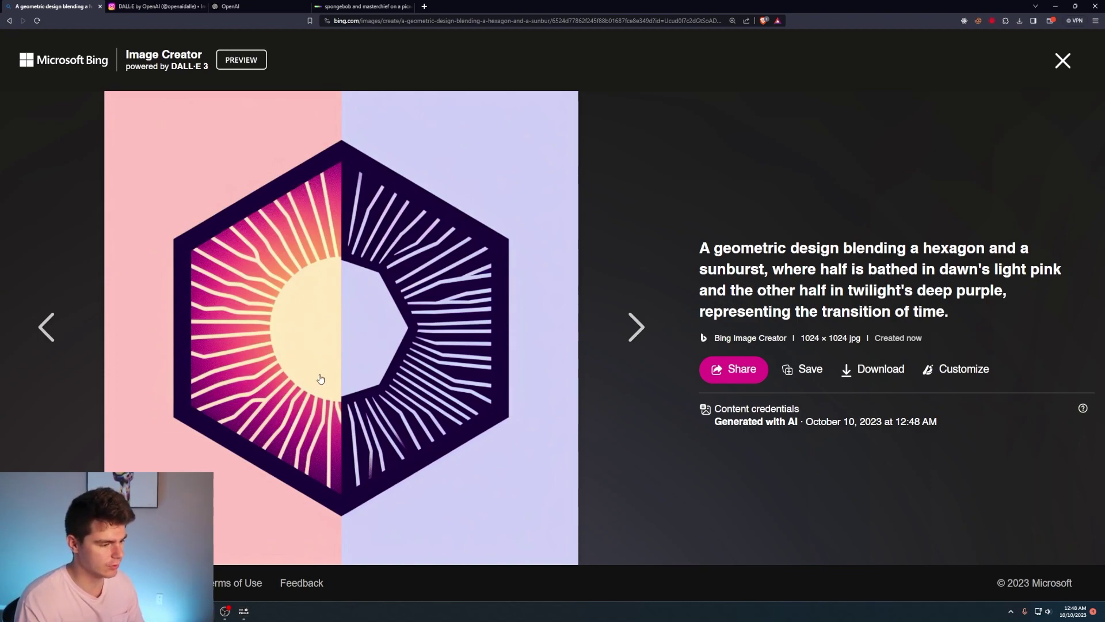
{"action": "left_click", "coordinate": [1063, 57]}
{"action": "scroll", "coordinate": [1013, 286], "scroll_direction": "down", "scroll_amount": 3}
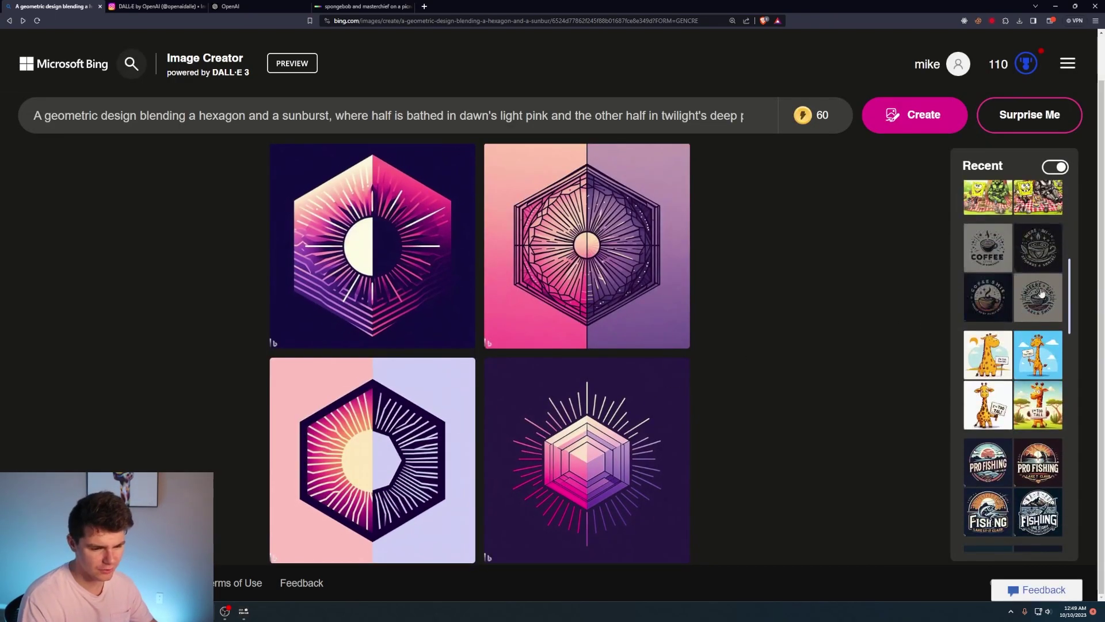
{"action": "scroll", "coordinate": [1013, 286], "scroll_direction": "up", "scroll_amount": 4}
{"action": "left_click_drag", "start_coordinate": [44, 115], "coordinate": [491, 117]}
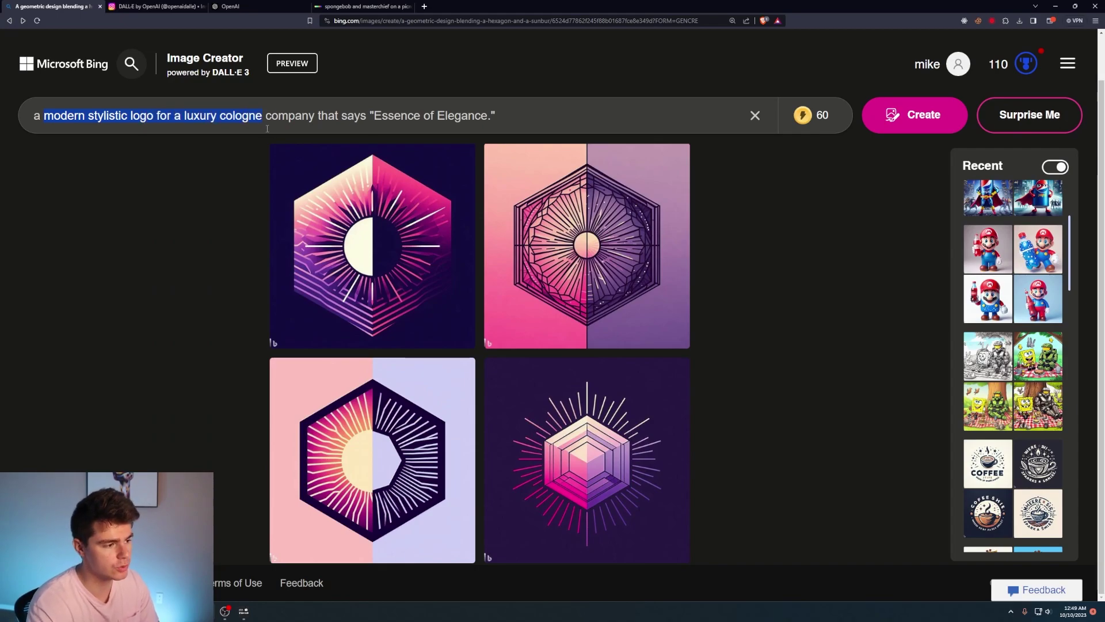
Generate the 'Essence of Elegance' cologne logos and view the first two full size.
{"action": "key", "text": "Return"}
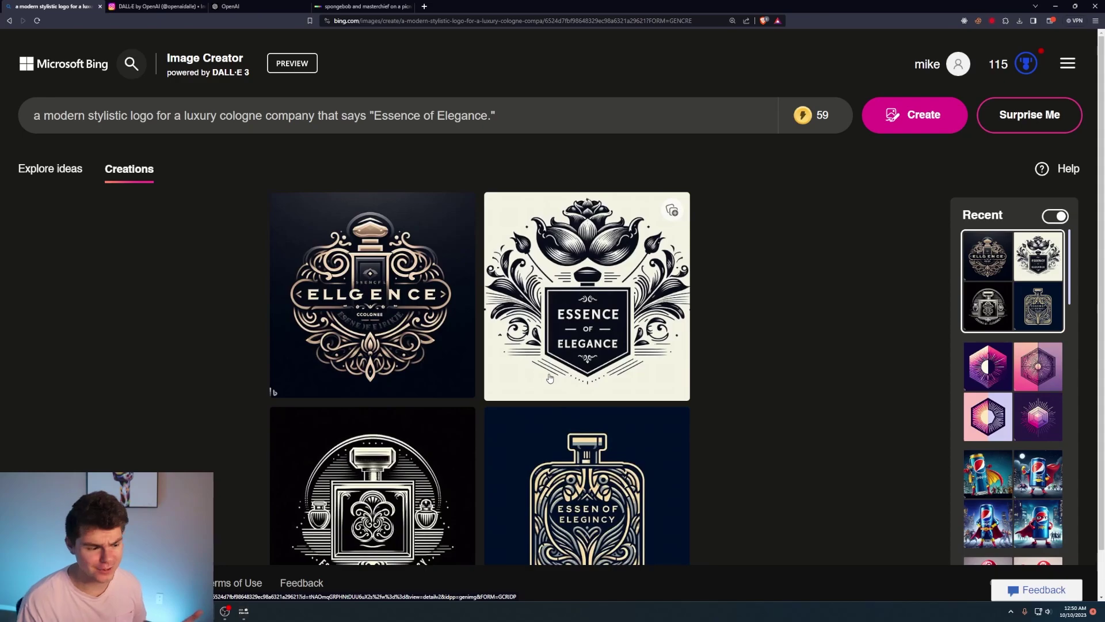
{"action": "left_click", "coordinate": [322, 391]}
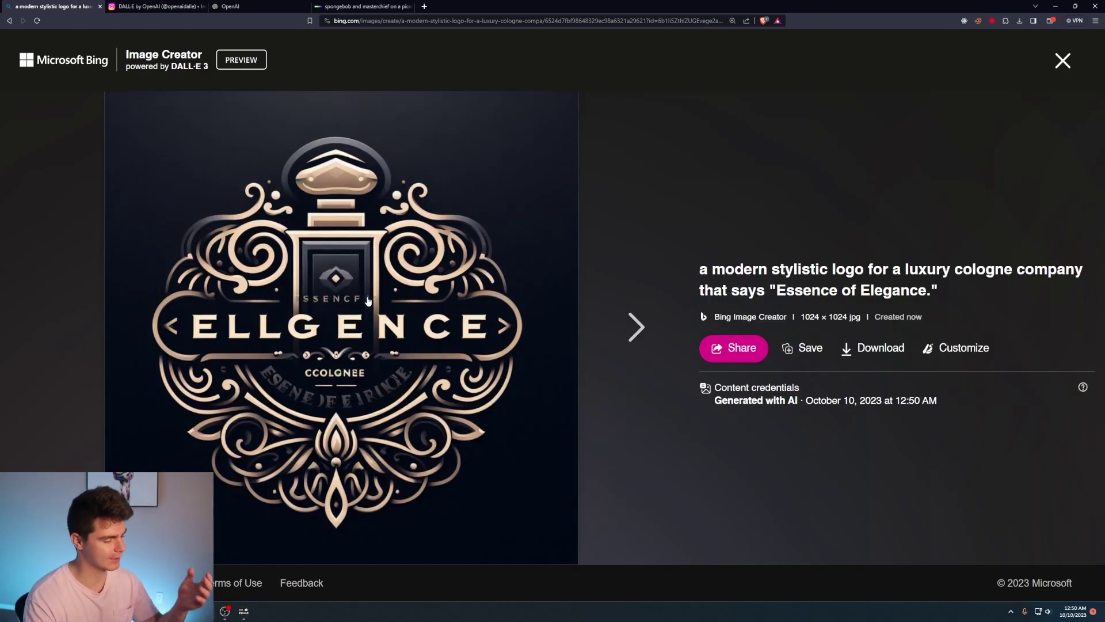
{"action": "key", "text": "Right"}
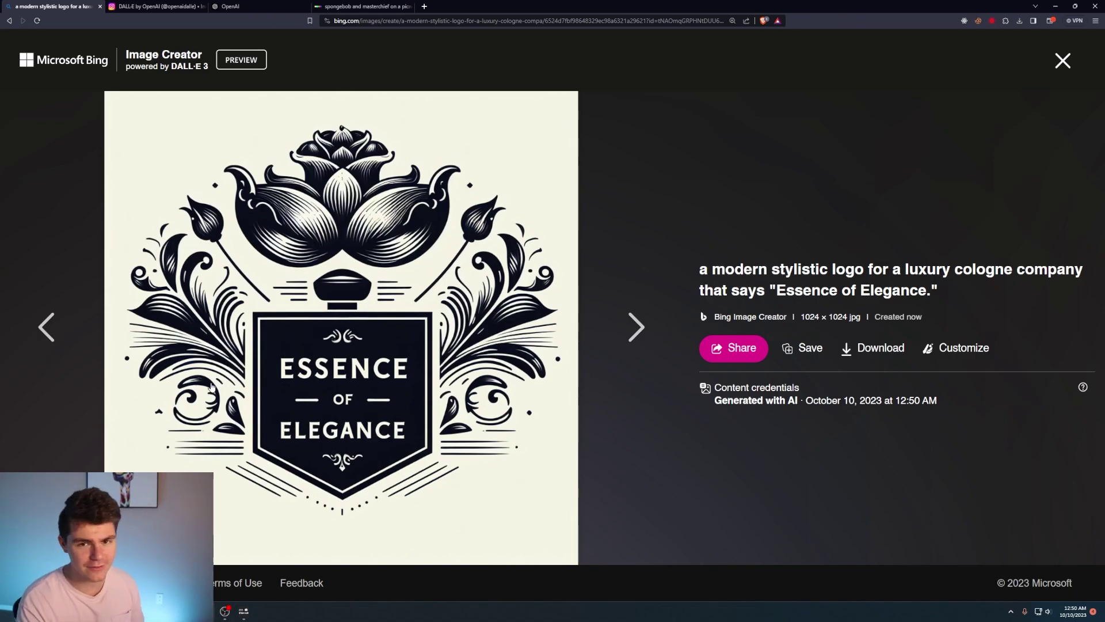
{"action": "key", "text": "Escape"}
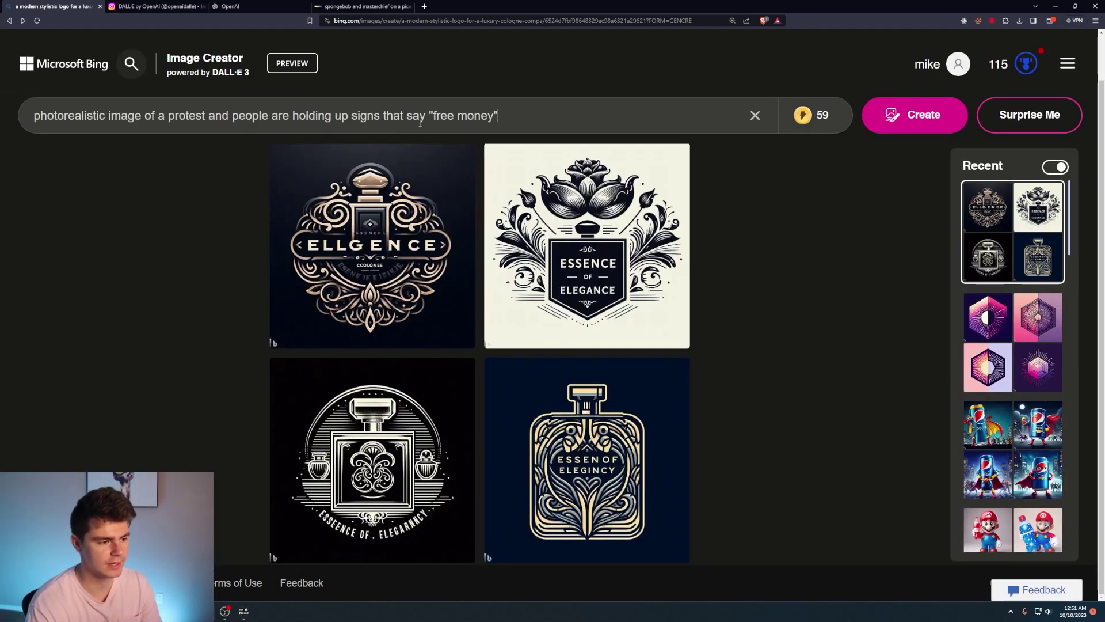
Reword the blocked protest prompt to 'gathering', drop 'money', and regenerate.
{"action": "key", "text": "Return"}
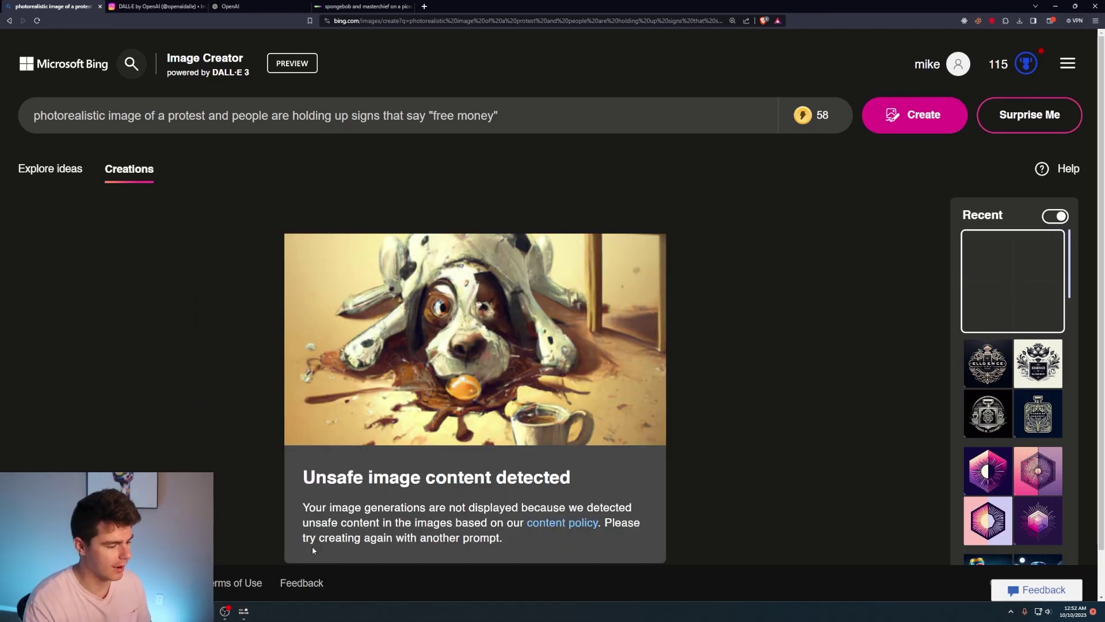
{"action": "left_click_drag", "start_coordinate": [326, 476], "coordinate": [420, 468]}
{"action": "double_click", "coordinate": [186, 116]}
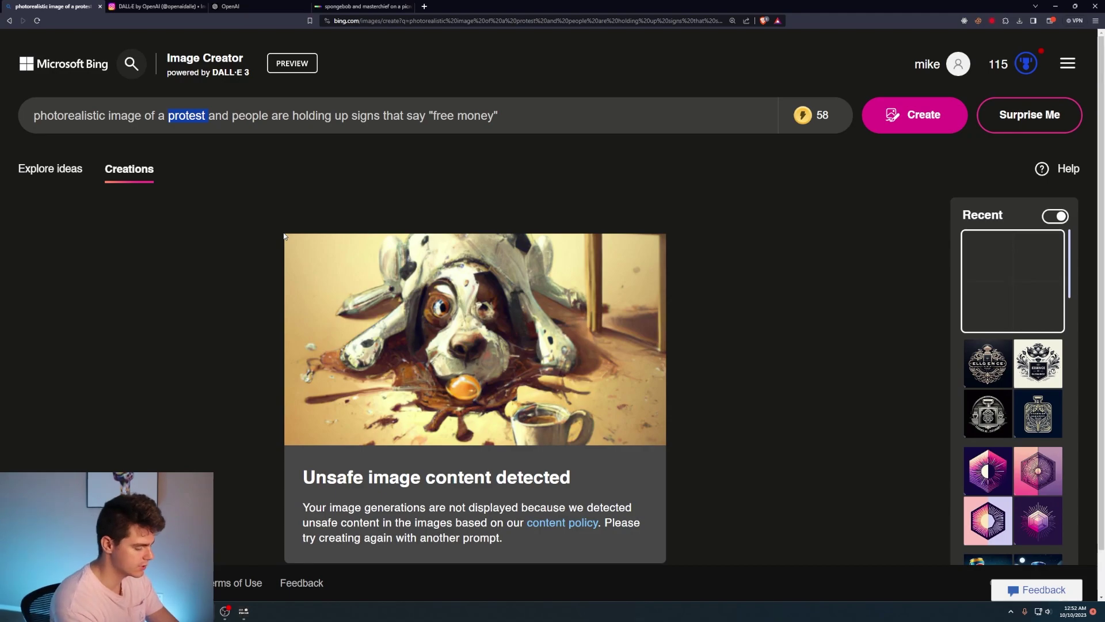
{"action": "type", "text": "gather"}
{"action": "type", "text": "ing"}
{"action": "key", "text": "Return"}
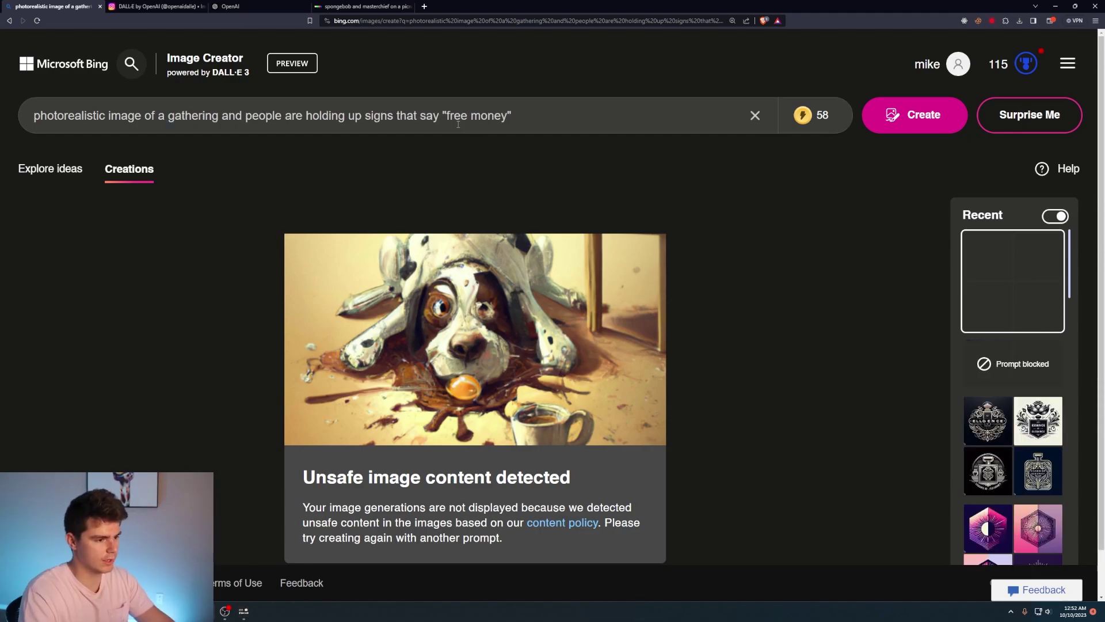
{"action": "double_click", "coordinate": [488, 116]}
{"action": "key", "text": "BackSpace"}
{"action": "key", "text": "BackSpace"}
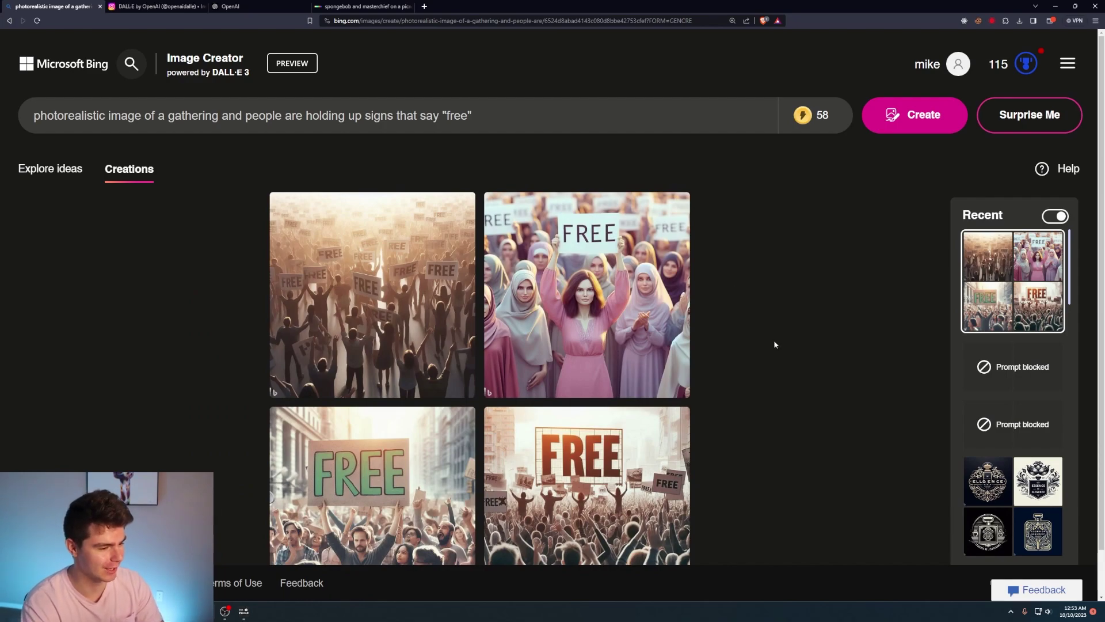
Browse the FREE sign crowd images full size, including the green sign one.
{"action": "left_click", "coordinate": [403, 322]}
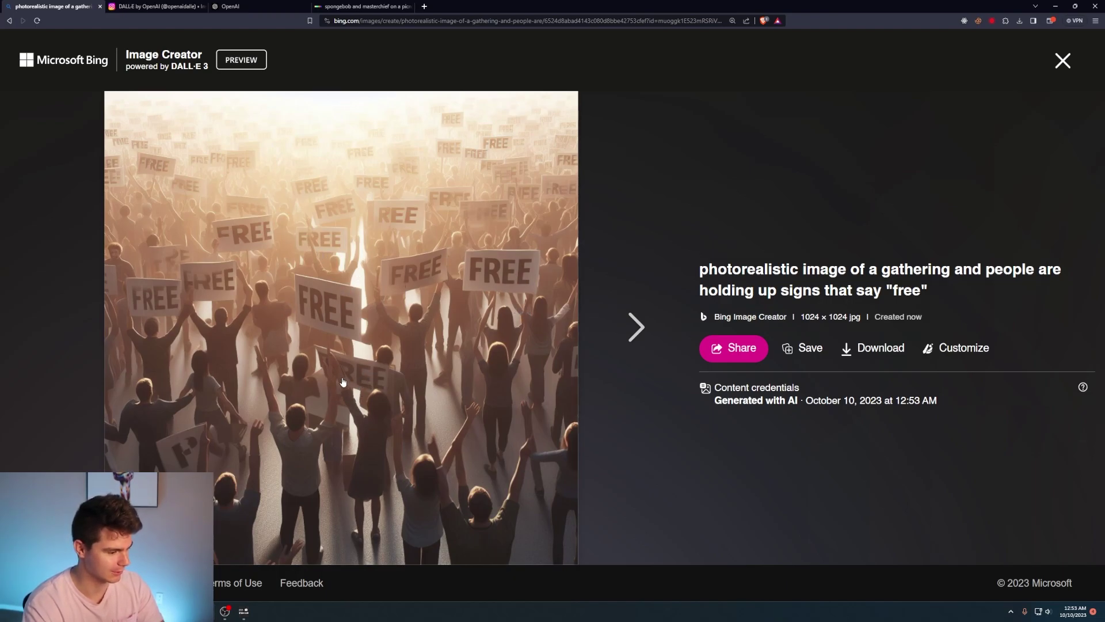
{"action": "key", "text": "Right"}
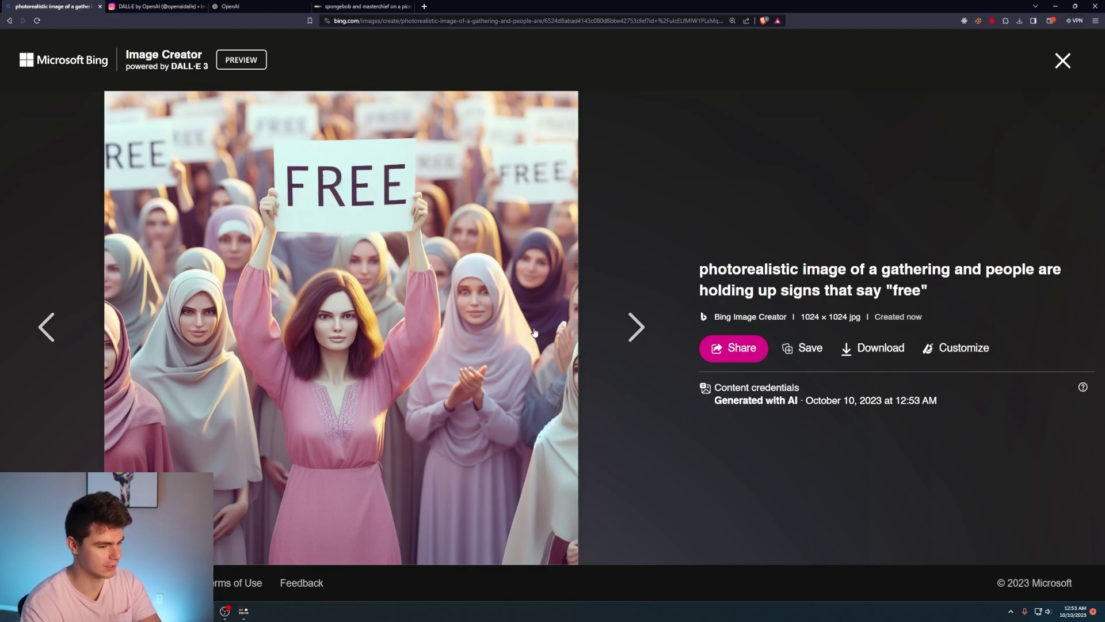
{"action": "left_click", "coordinate": [627, 324]}
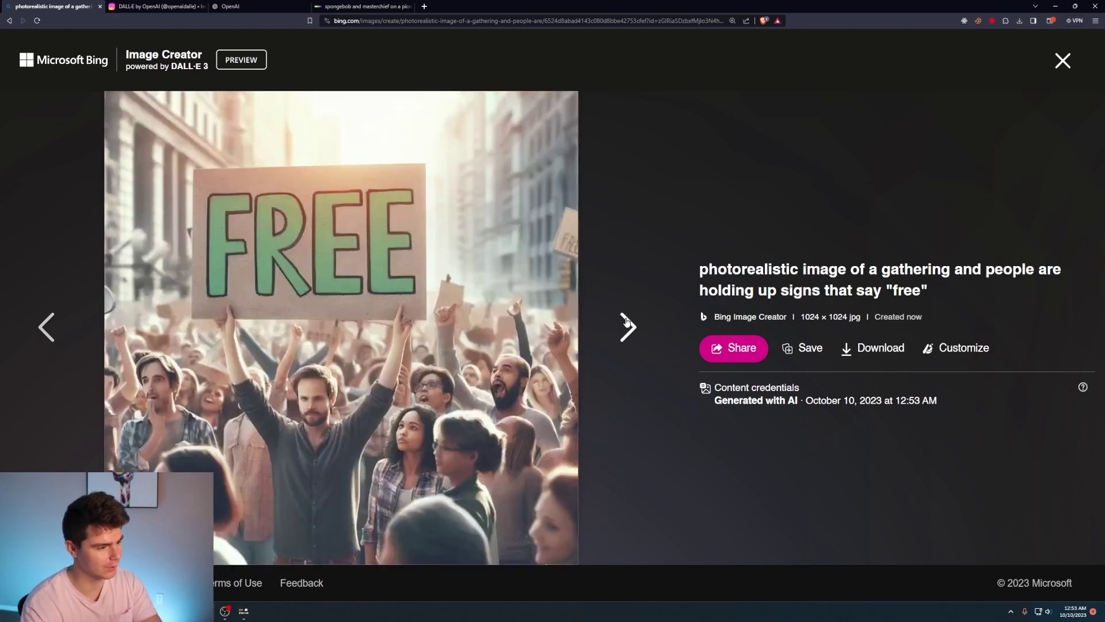
{"action": "key", "text": "Escape"}
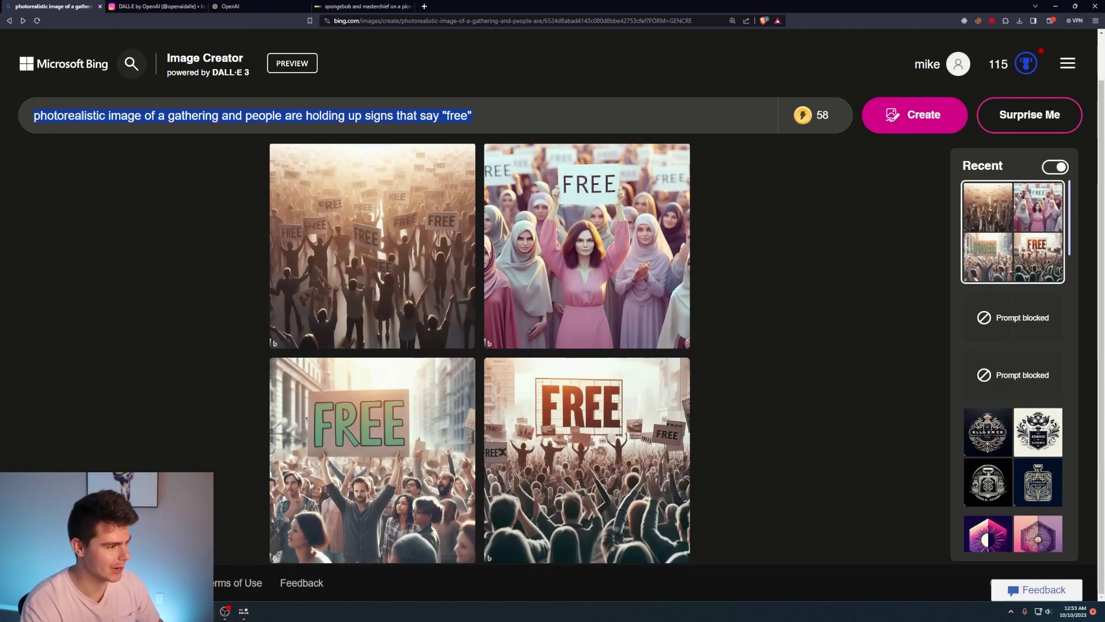
Browse DALL·E's FREE sign crowd images, including the FREEE and FRE misspellings, then return.
{"action": "left_click", "coordinate": [363, 6]}
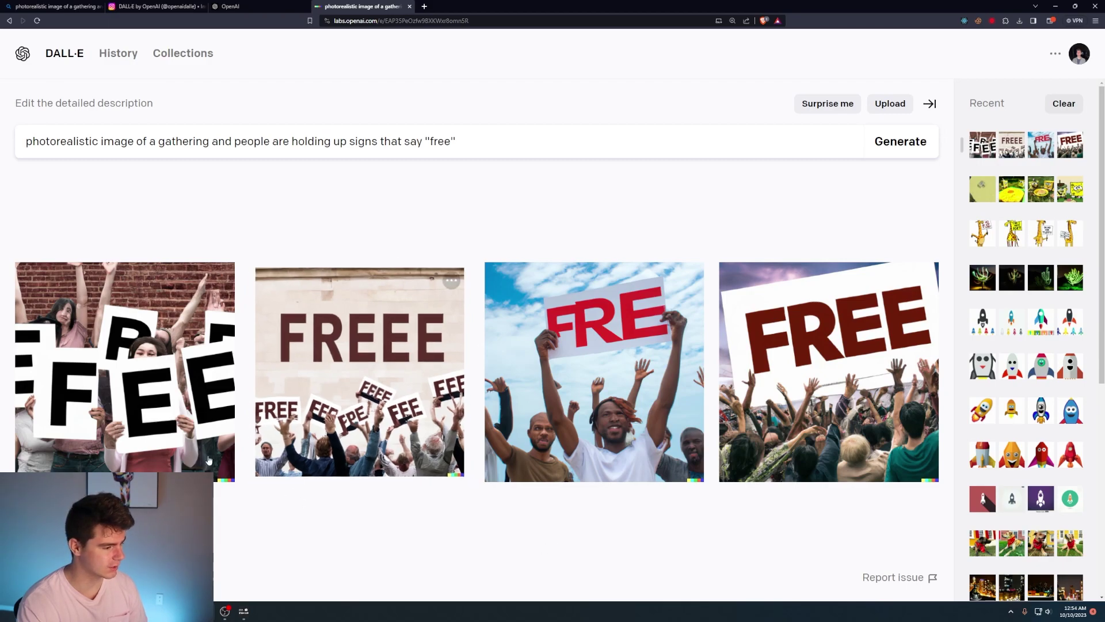
{"action": "left_click", "coordinate": [158, 394]}
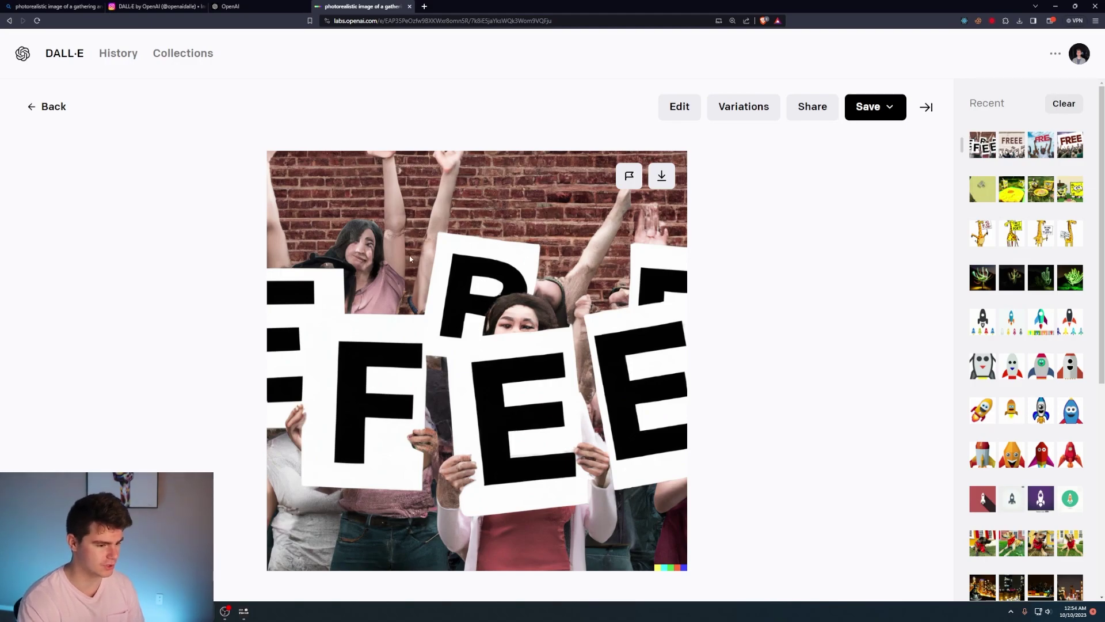
{"action": "left_click", "coordinate": [53, 107]}
{"action": "left_click", "coordinate": [356, 364]}
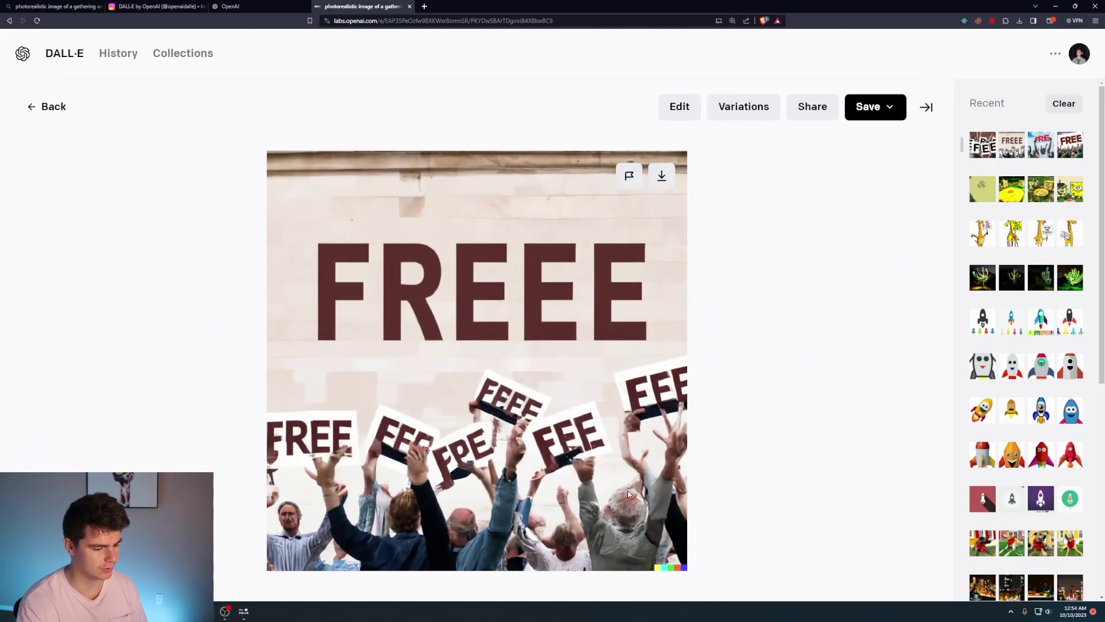
{"action": "key", "text": "Right"}
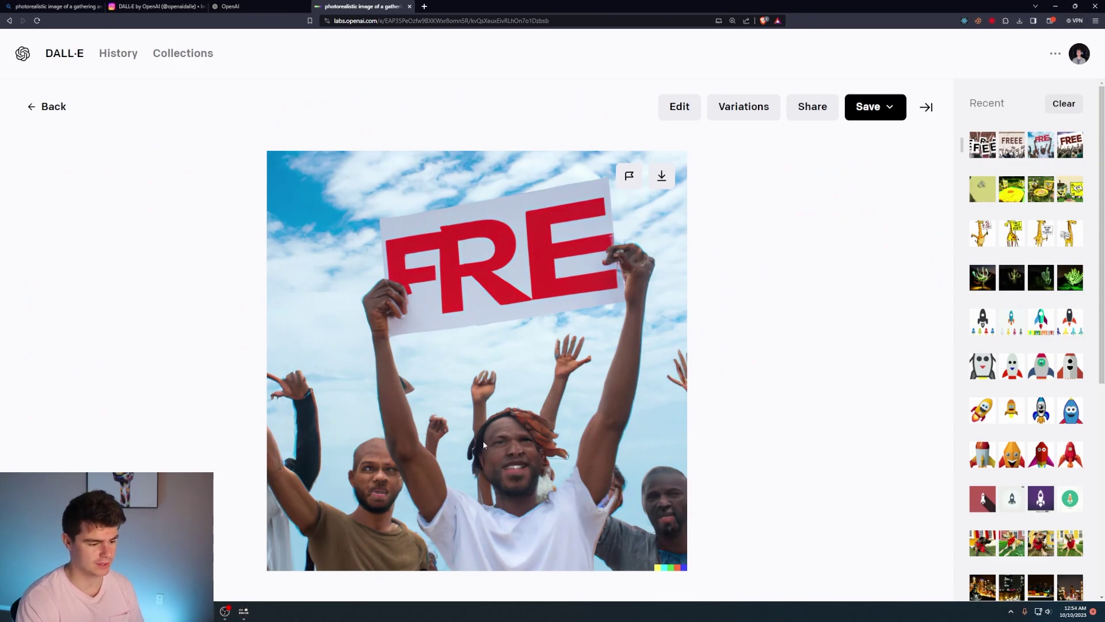
{"action": "key", "text": "Right"}
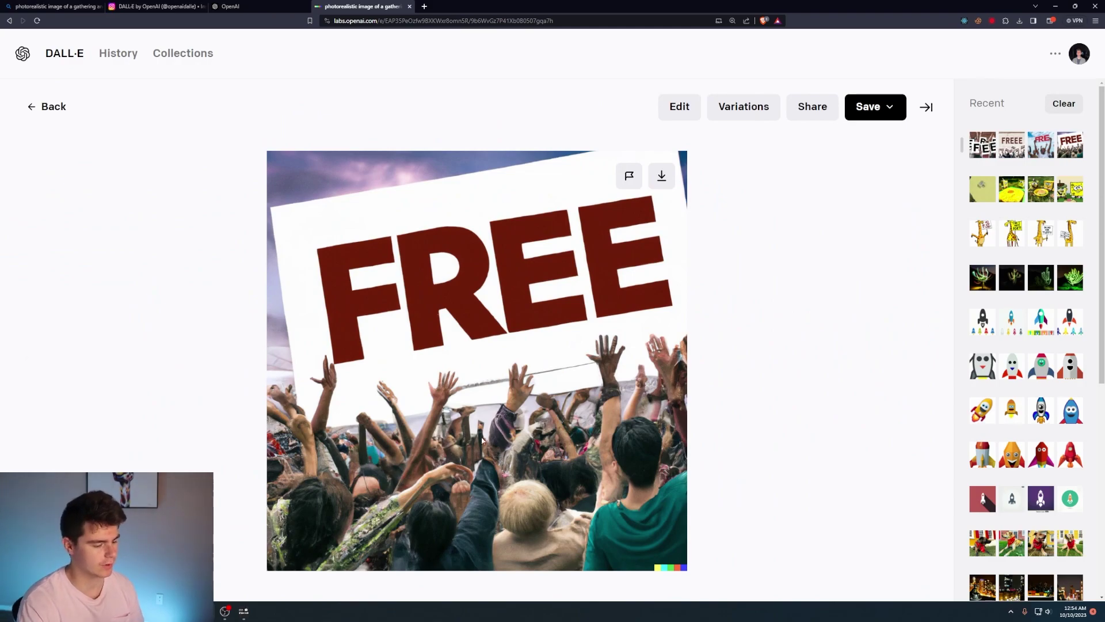
{"action": "key", "text": "Escape"}
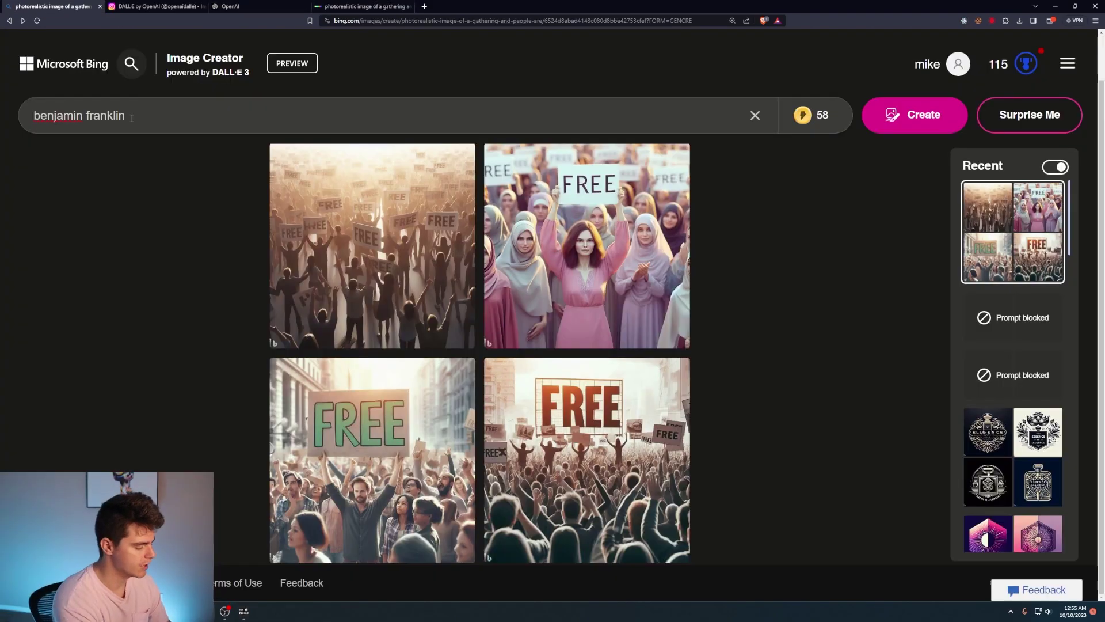
Submit the Benjamin Franklin lego minifigure prompt, dismiss the block, and try Lady Gaga.
{"action": "type", "text": "in his h"}
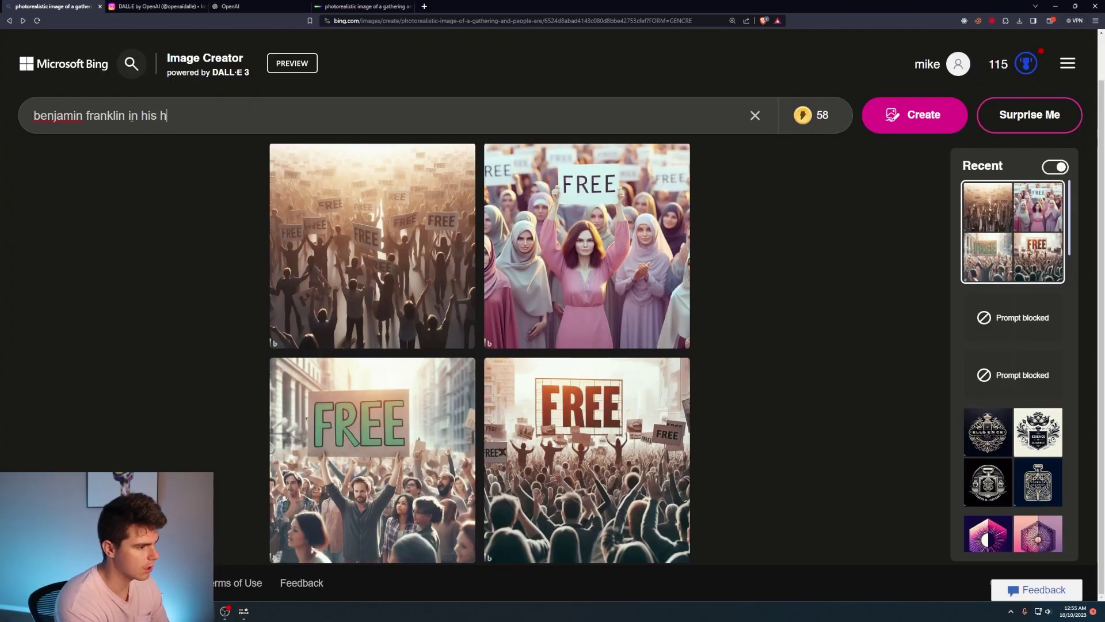
{"action": "key", "text": "BackSpace"}
{"action": "type", "text": "office as a lego minif"}
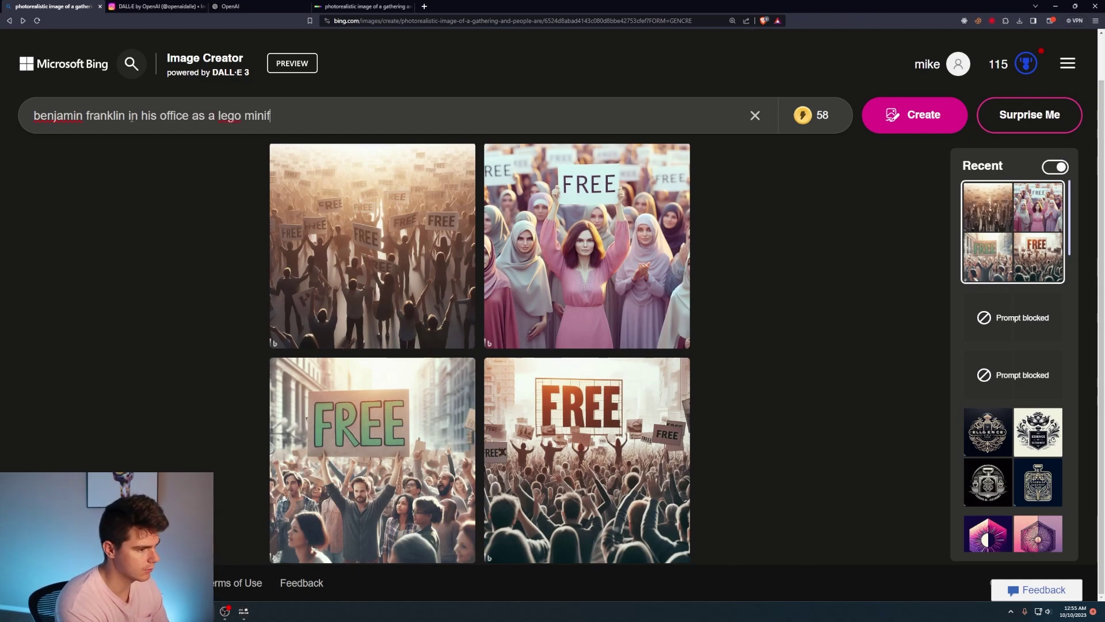
{"action": "type", "text": "igure"}
{"action": "key", "text": "Return"}
{"action": "left_click_drag", "start_coordinate": [374, 372], "coordinate": [677, 380]}
{"action": "left_click", "coordinate": [672, 457]}
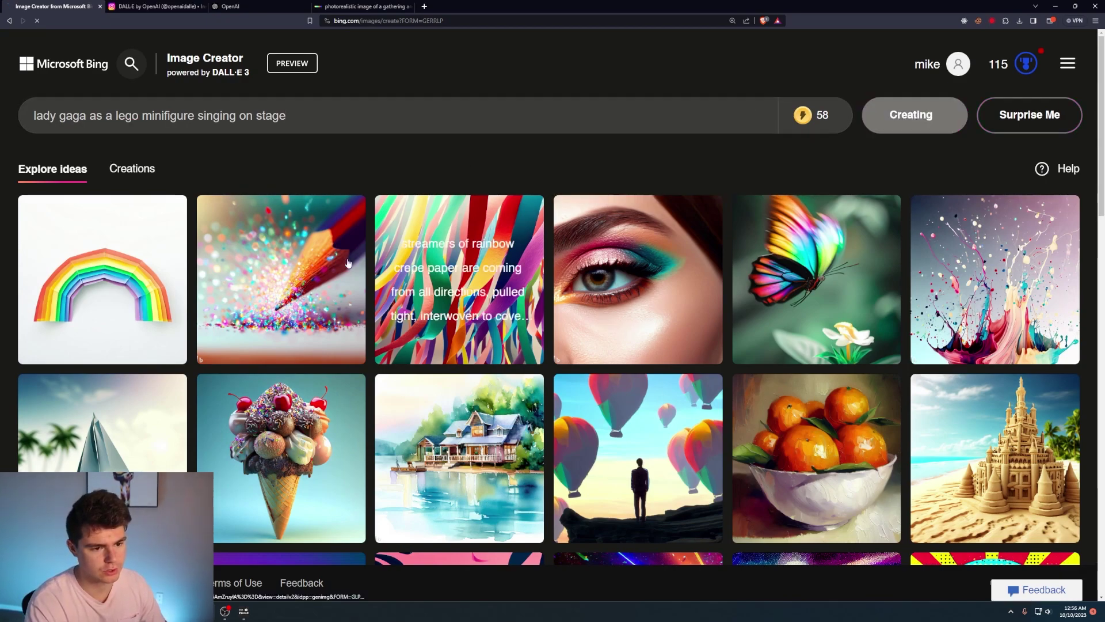
{"action": "left_click", "coordinate": [910, 116]}
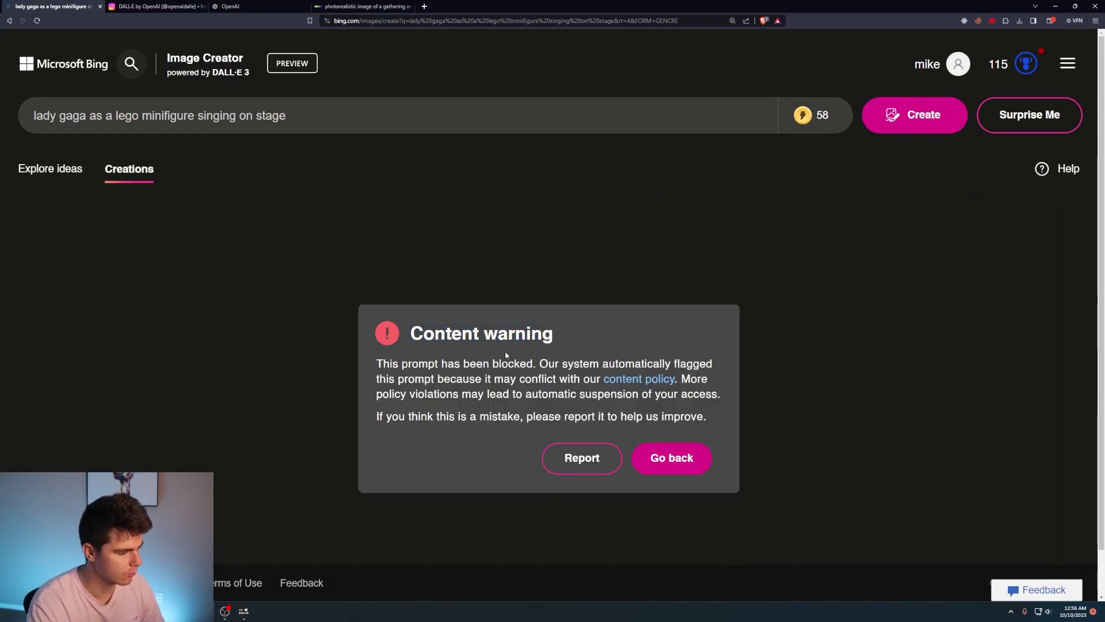
Generate images for 'tupac shakur as a lego minifigure in a car'.
{"action": "type", "text": "tup"}
{"action": "type", "text": "ac shakur"}
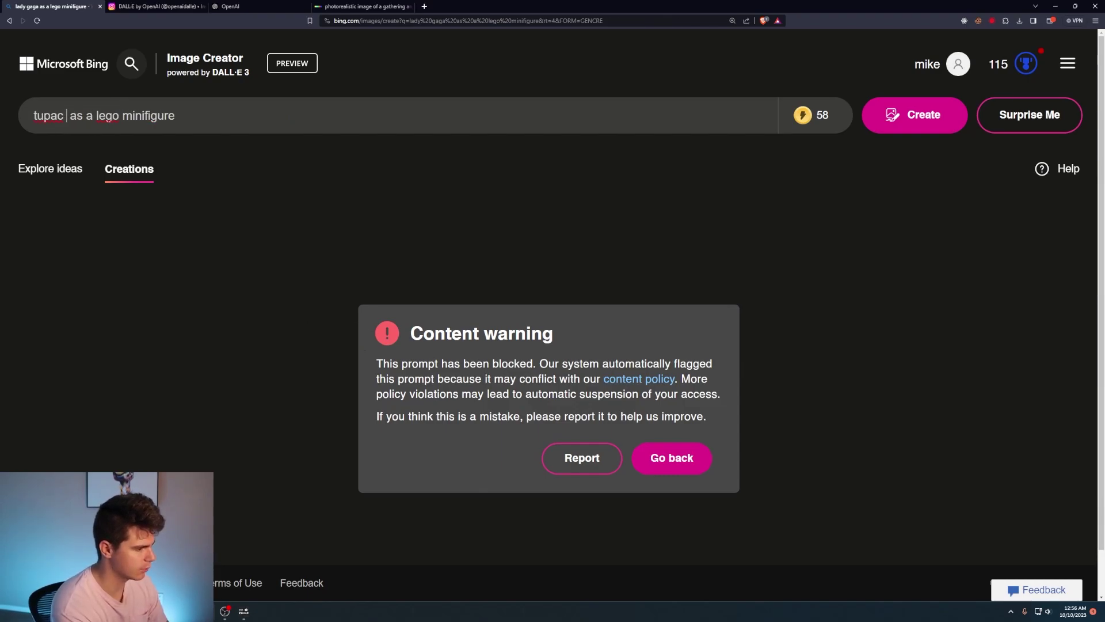
{"action": "key", "text": "End"}
{"action": "type", "text": "in a car"}
{"action": "key", "text": "Return"}
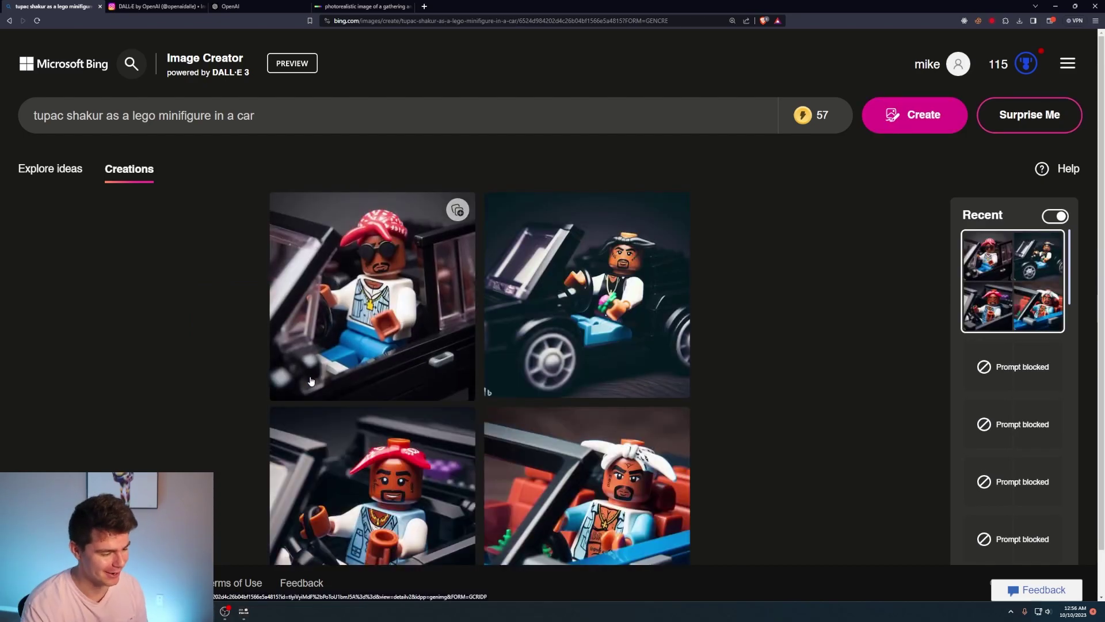
Enlarge and browse the Tupac minifigure images, then select the whole prompt.
{"action": "scroll", "coordinate": [403, 400], "scroll_direction": "down", "scroll_amount": 1}
{"action": "left_click", "coordinate": [471, 423]}
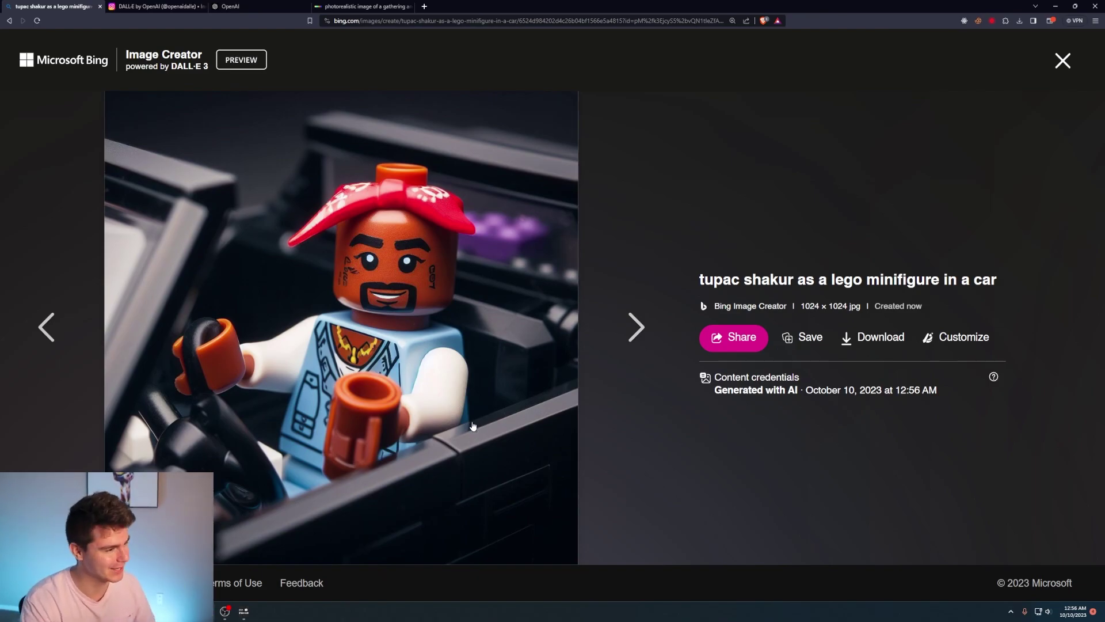
{"action": "key", "text": "Left"}
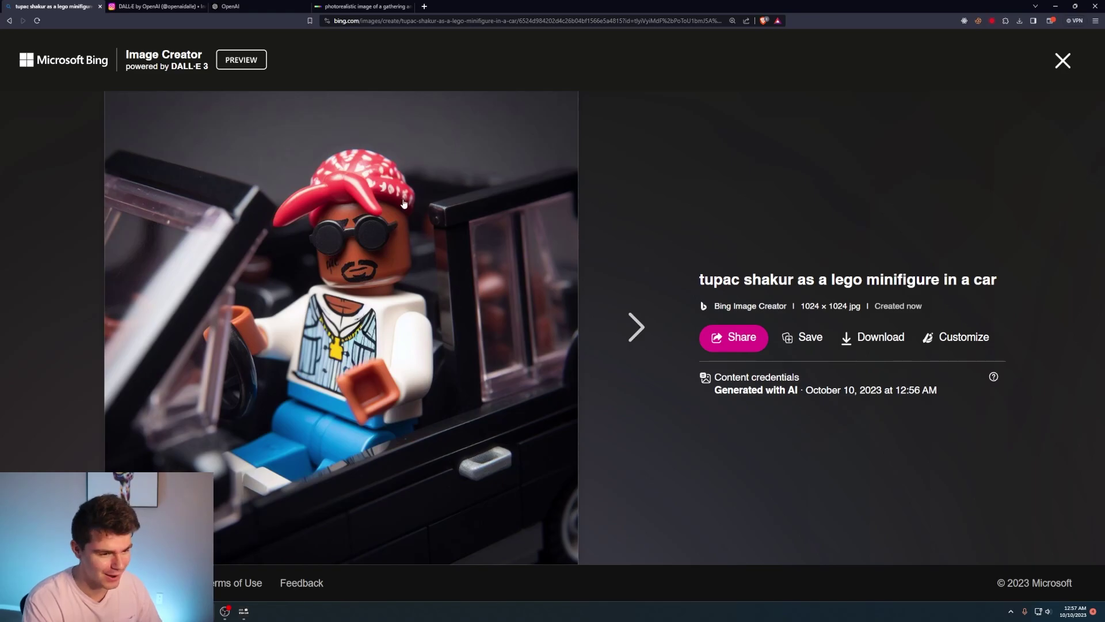
{"action": "left_click", "coordinate": [1062, 61]}
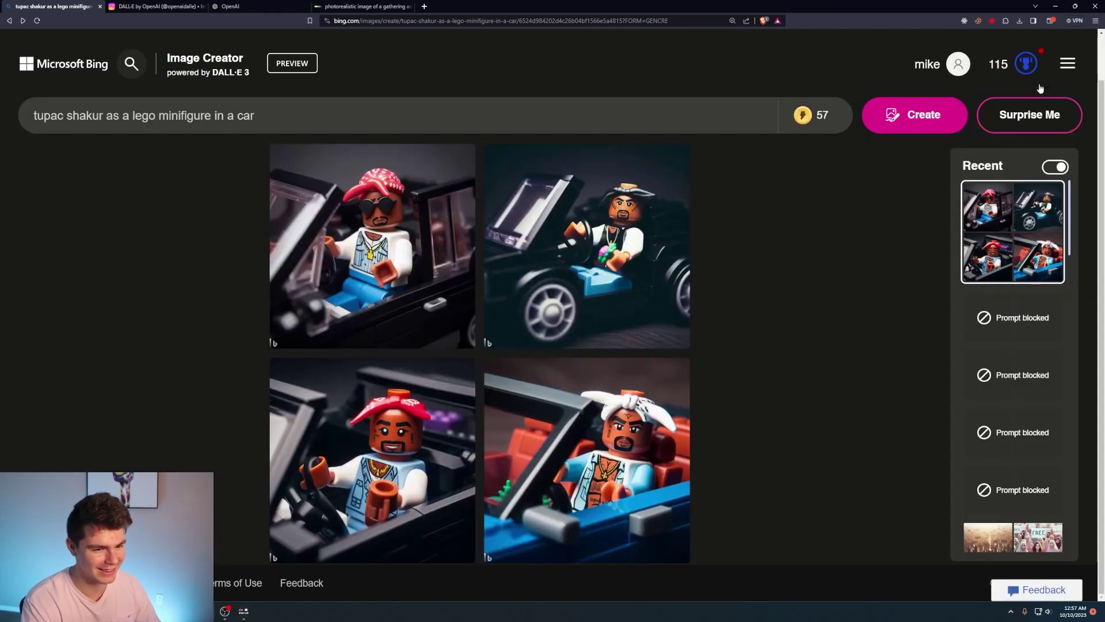
{"action": "left_click", "coordinate": [628, 484]}
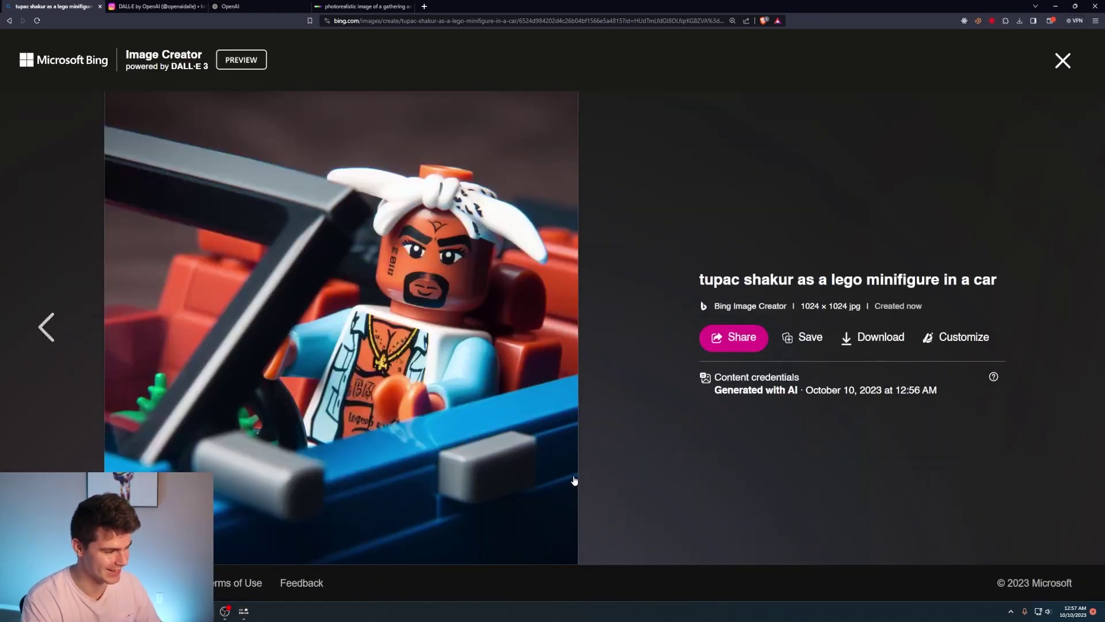
{"action": "left_click", "coordinate": [1063, 60]}
{"action": "left_click", "coordinate": [579, 259]}
{"action": "left_click", "coordinate": [1063, 60]}
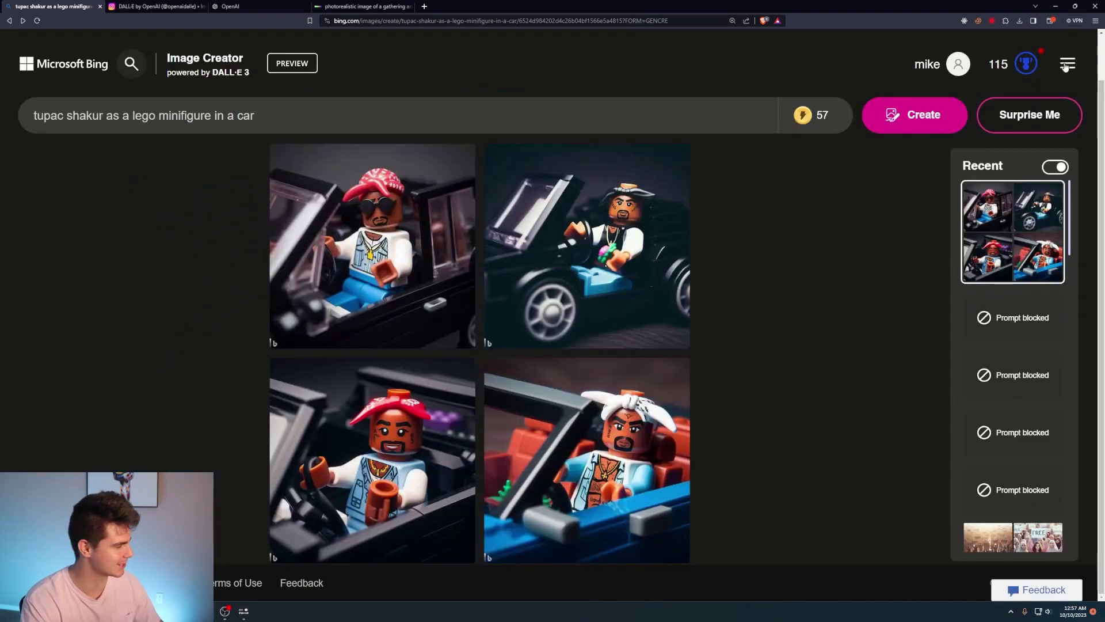
{"action": "left_click_drag", "start_coordinate": [374, 131], "coordinate": [2, 225]}
Generate 'post malone as a lego minifigure' images and browse them enlarged.
{"action": "key", "text": "BackSpace"}
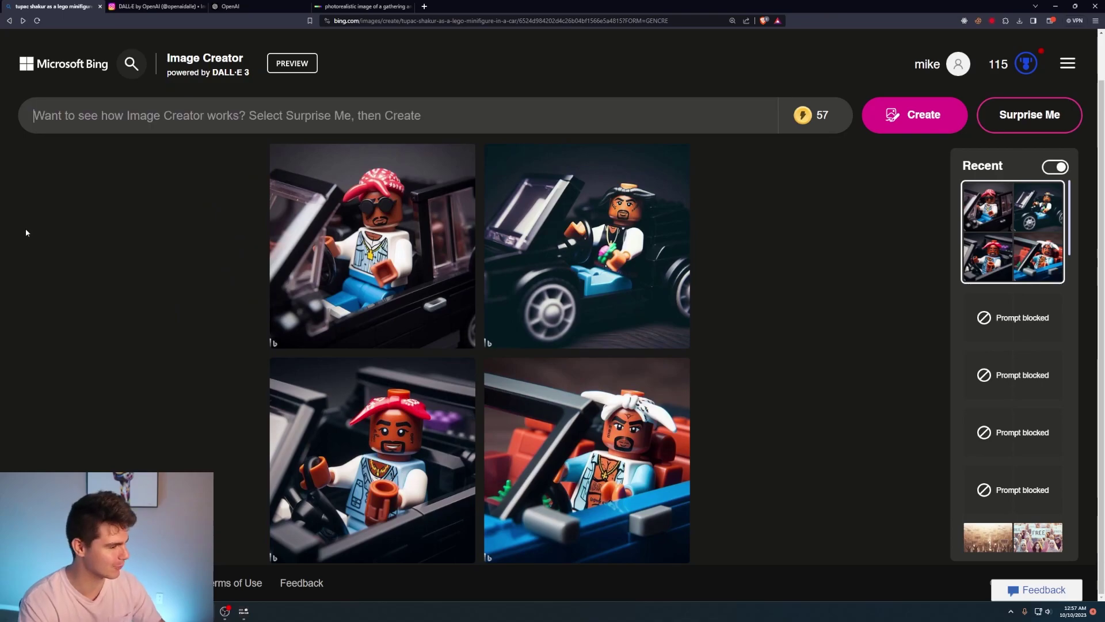
{"action": "type", "text": "post malone as a lego minifigure"}
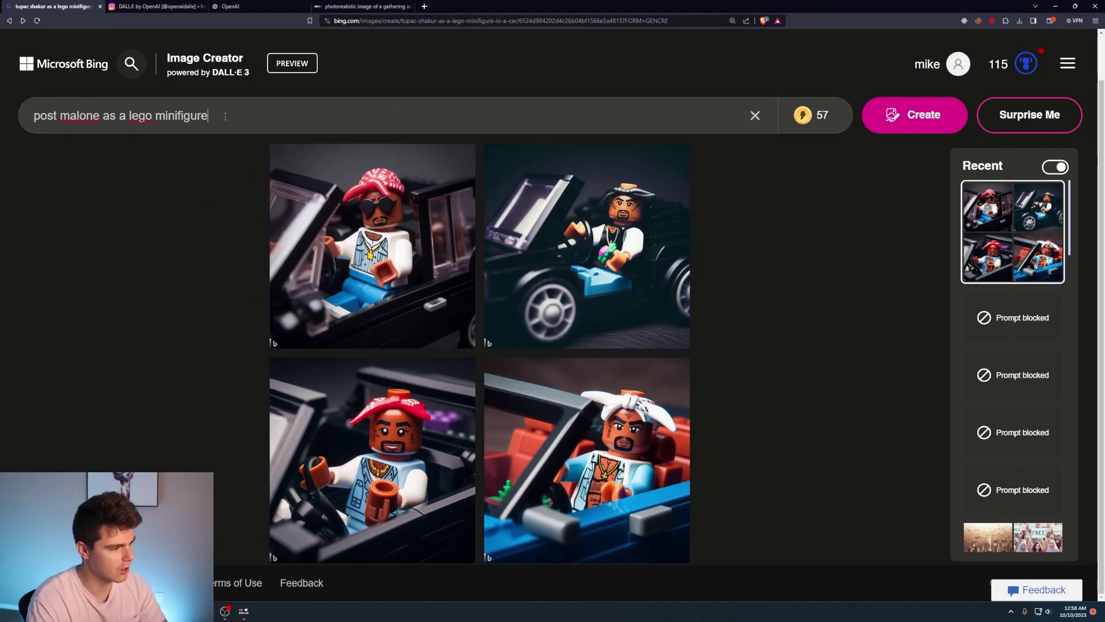
{"action": "key", "text": "Return"}
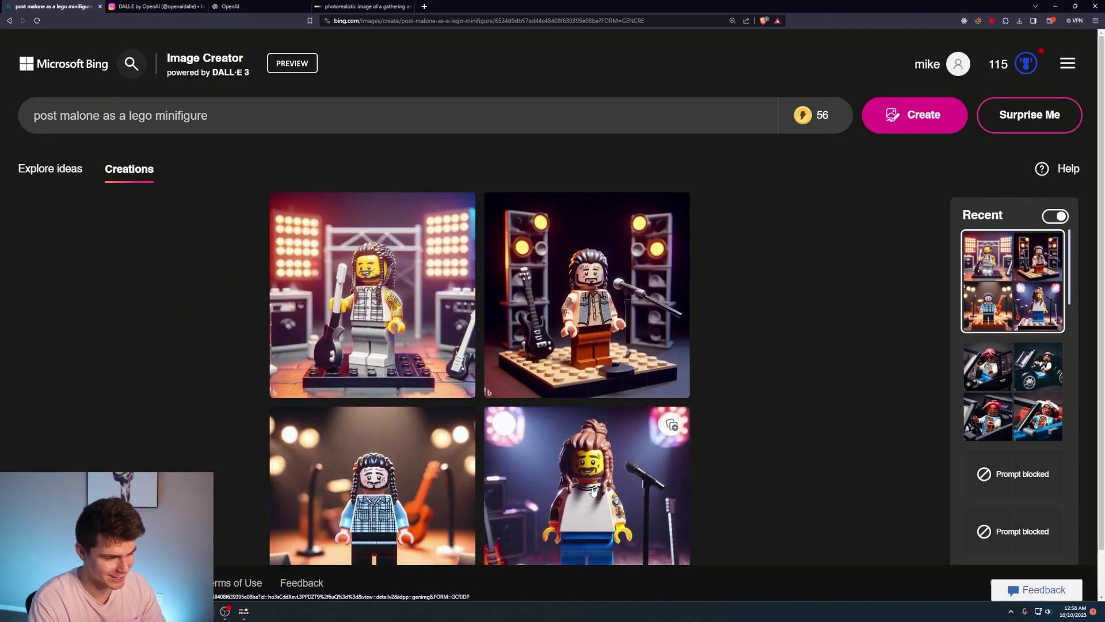
{"action": "left_click", "coordinate": [384, 498]}
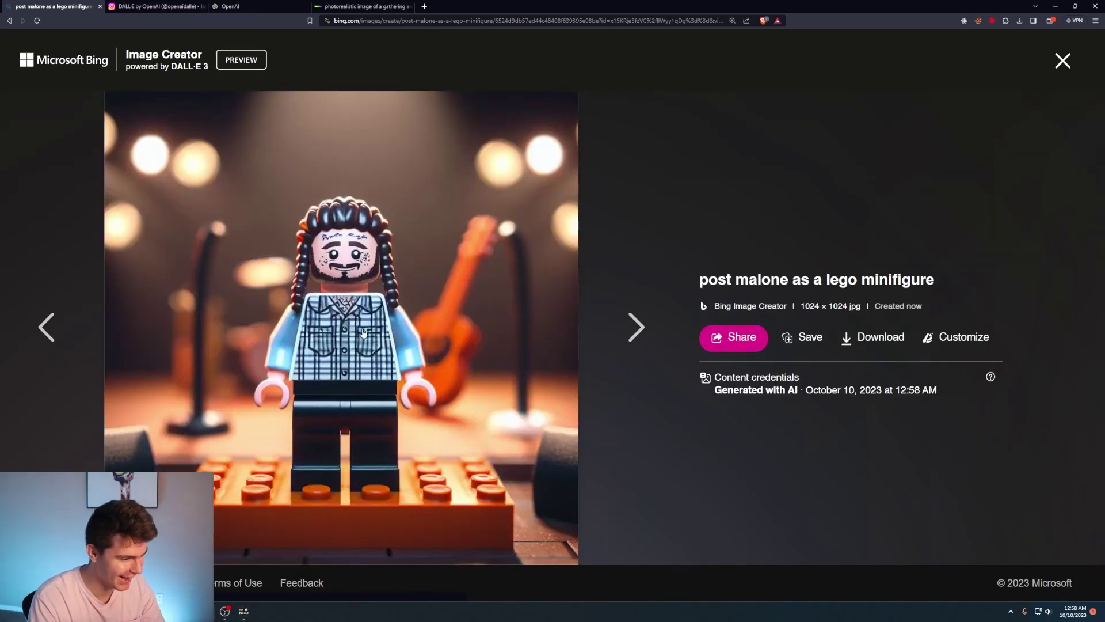
{"action": "left_click", "coordinate": [639, 325]}
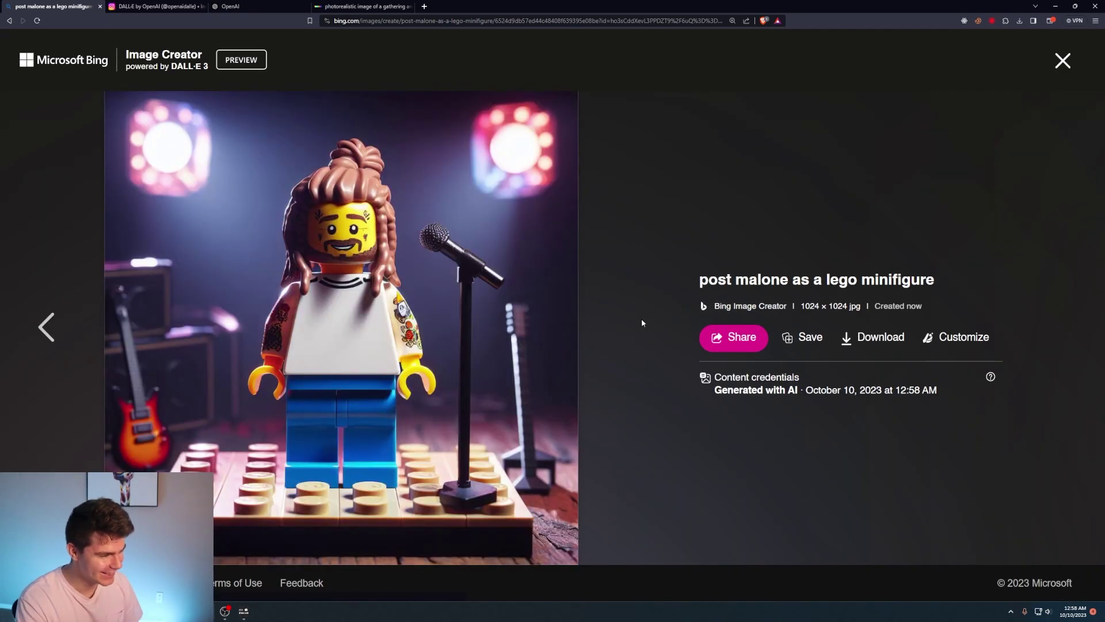
{"action": "left_click", "coordinate": [643, 326]}
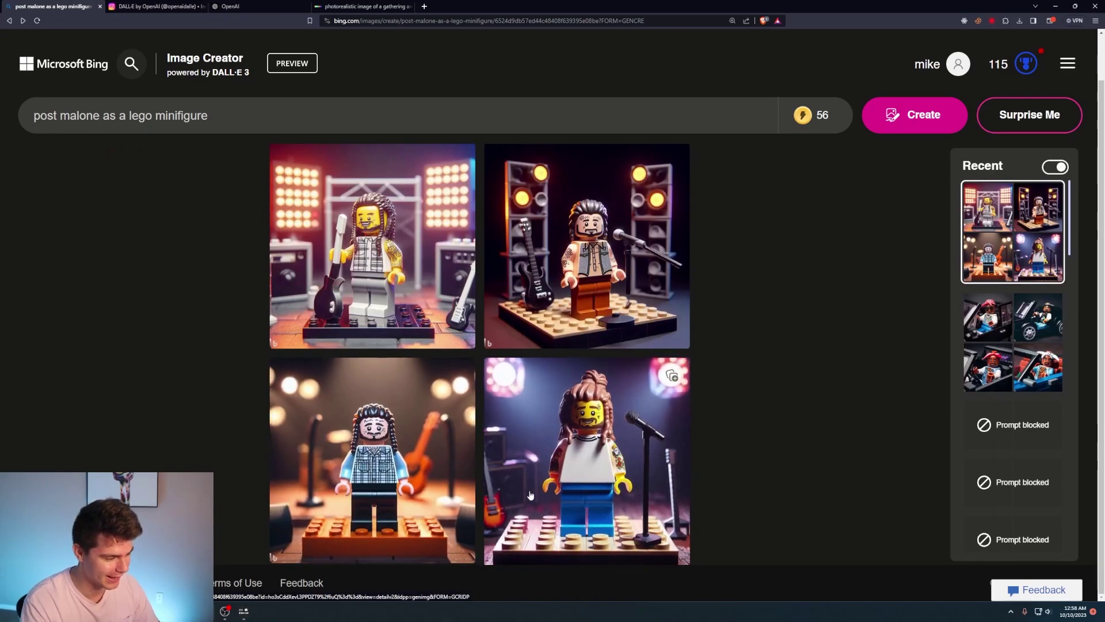
Generate 'statue of david made entirely out of doritos' images and step through all four.
{"action": "key", "text": "ctrl+a"}
{"action": "type", "text": "statue of david made entirely out of doritos"}
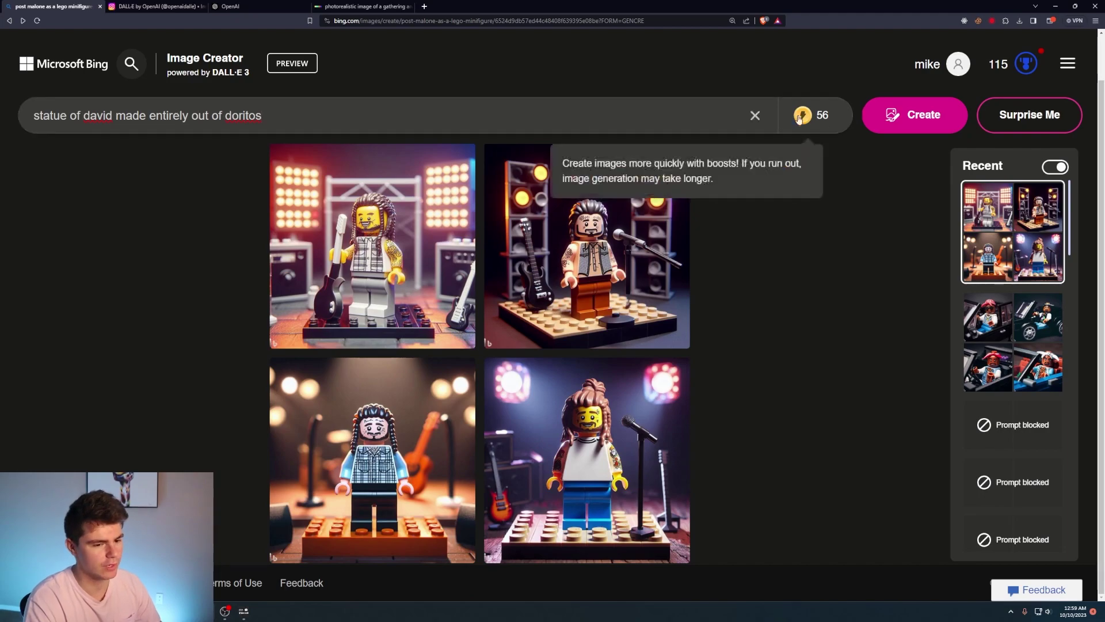
{"action": "key", "text": "Return"}
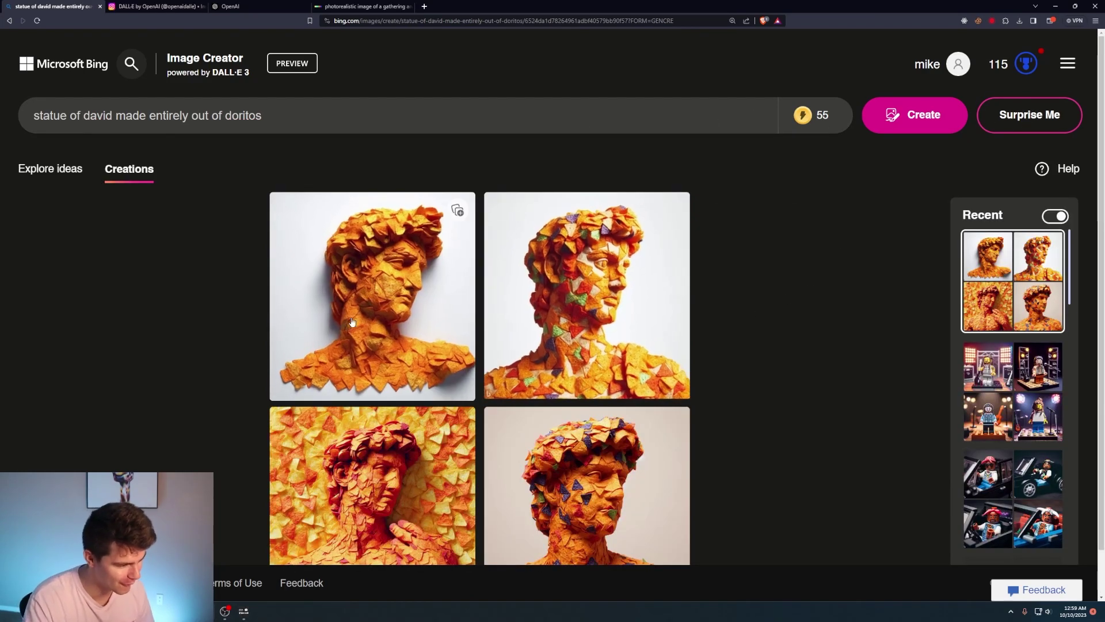
{"action": "left_click", "coordinate": [352, 323]}
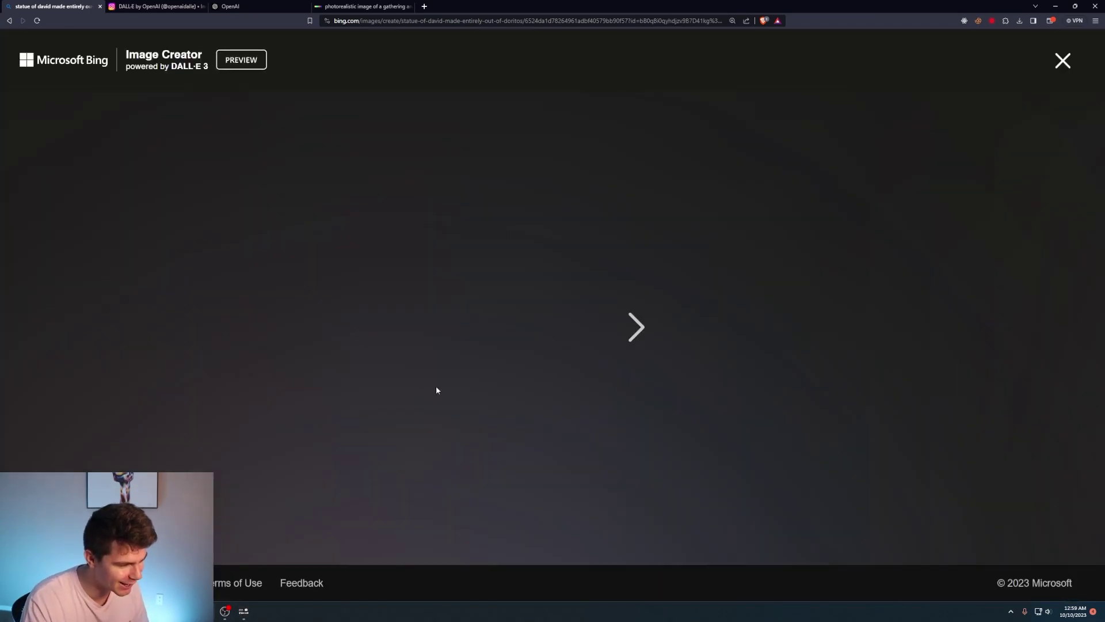
{"action": "left_click", "coordinate": [623, 329]}
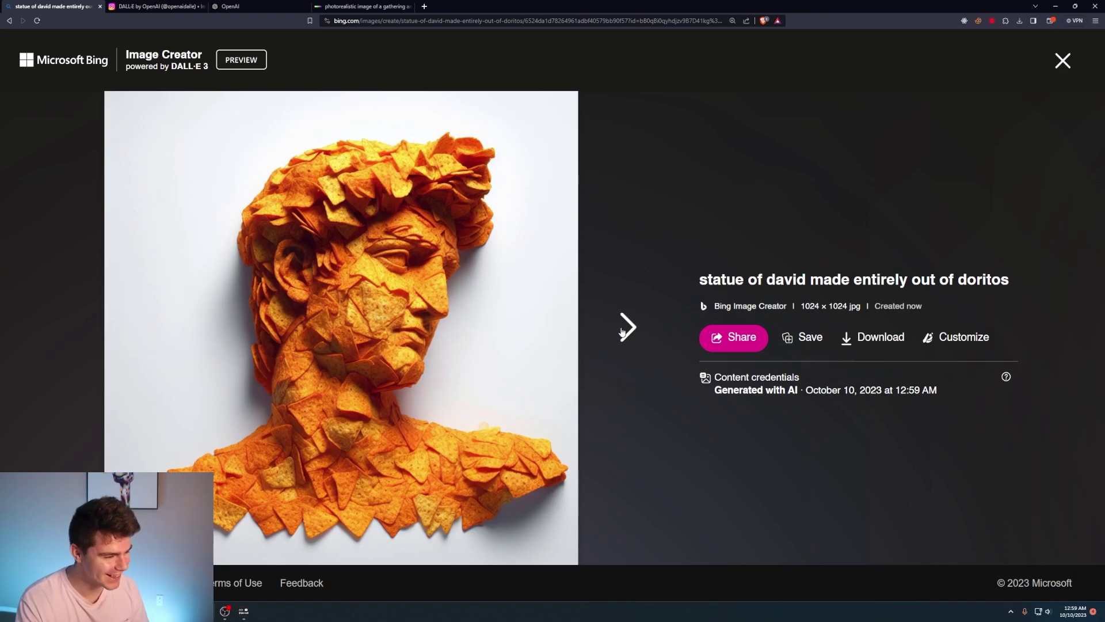
{"action": "left_click", "coordinate": [627, 329]}
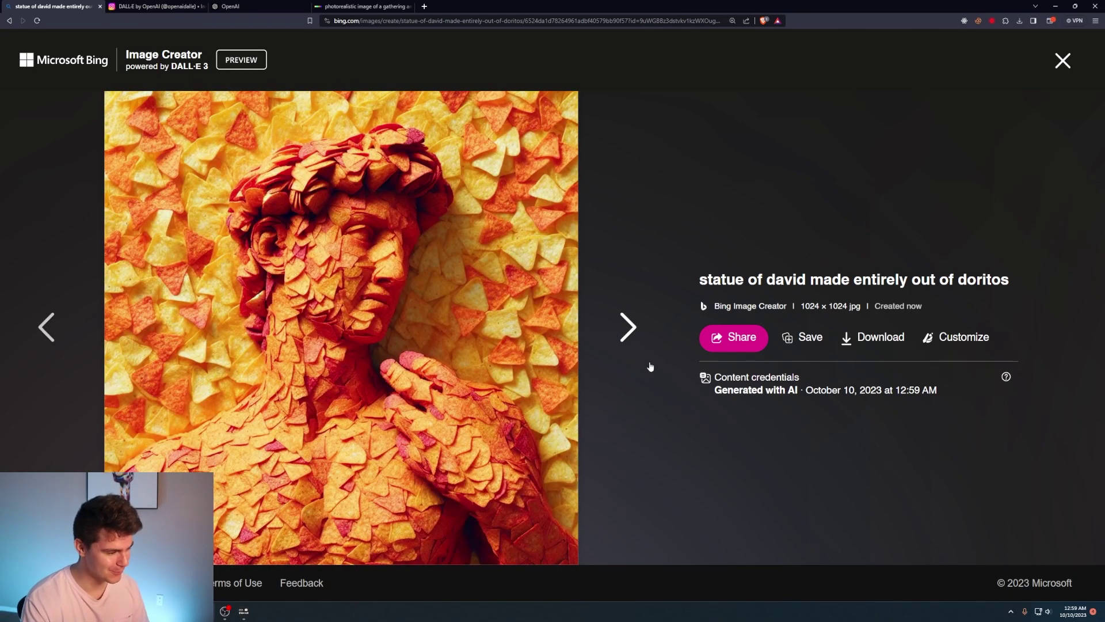
{"action": "left_click", "coordinate": [633, 334]}
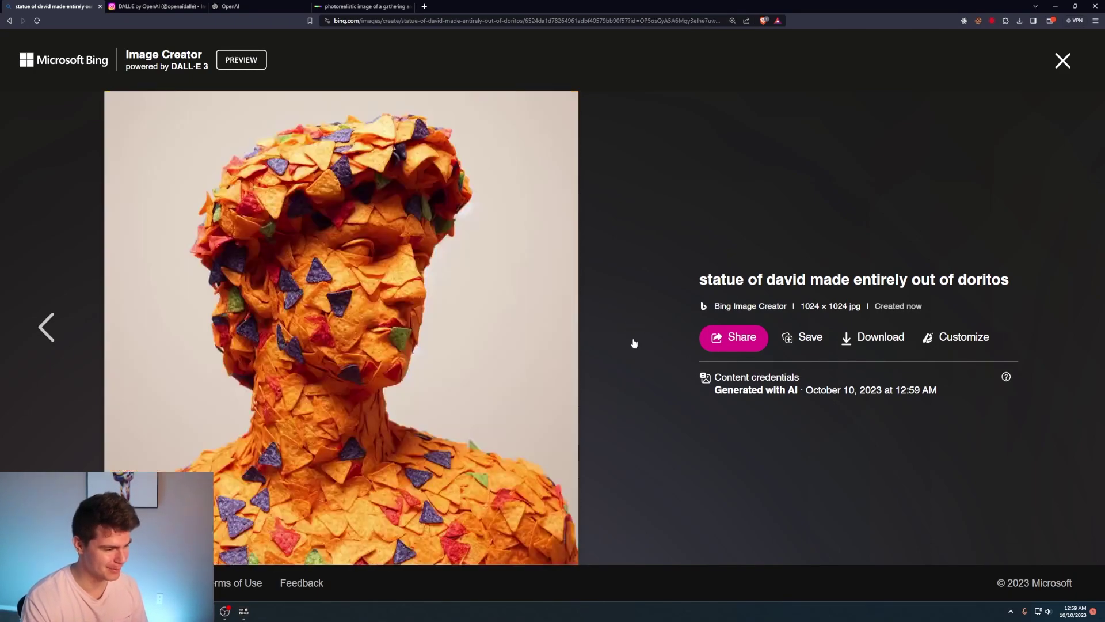
Close the viewer and delete the doritos prompt.
{"action": "left_click", "coordinate": [52, 331]}
{"action": "left_click", "coordinate": [52, 331]}
{"action": "left_click", "coordinate": [55, 334]}
{"action": "key", "text": "Escape"}
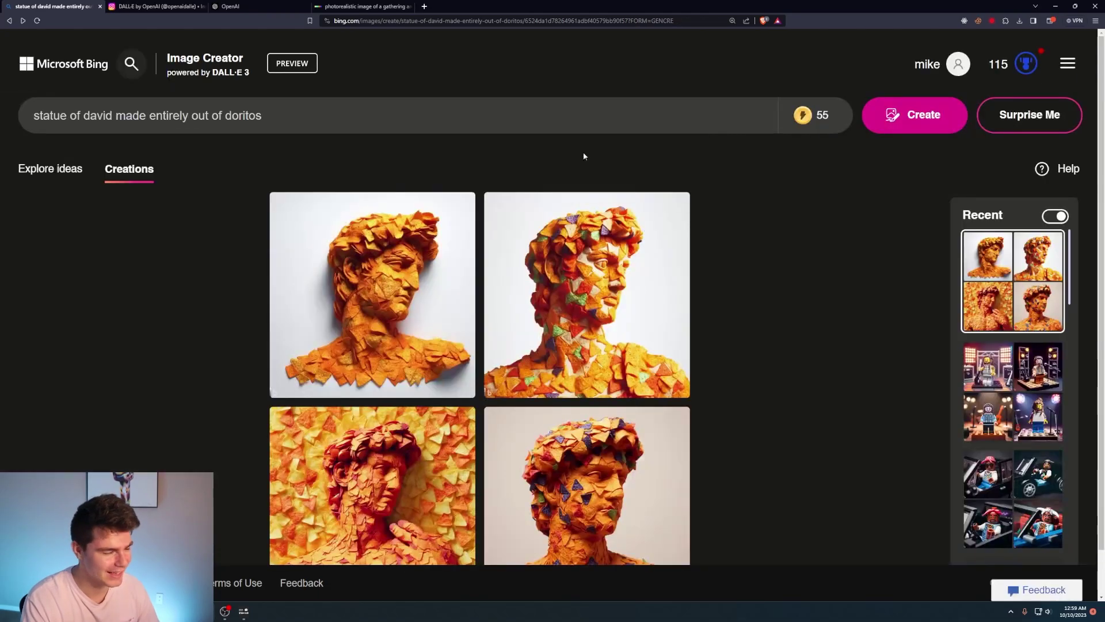
{"action": "left_click_drag", "start_coordinate": [271, 115], "coordinate": [27, 113]}
{"action": "key", "text": "BackSpace"}
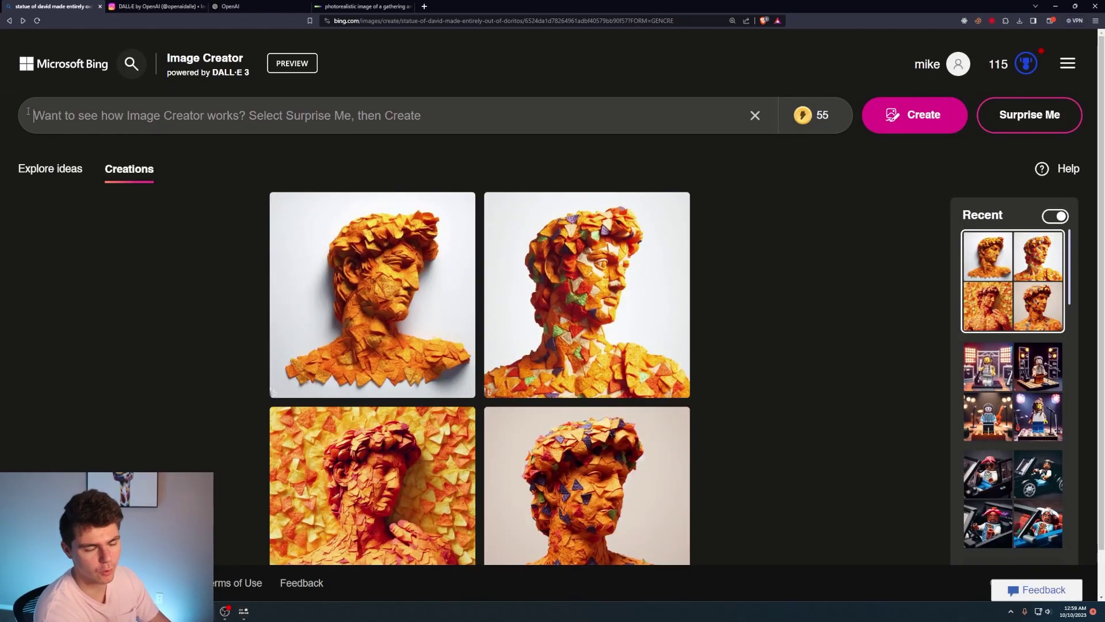
Generate 'taco bell restaurant in the desert' images and browse them enlarged.
{"action": "type", "text": "taco bell restaurant in the desert"}
{"action": "key", "text": "Return"}
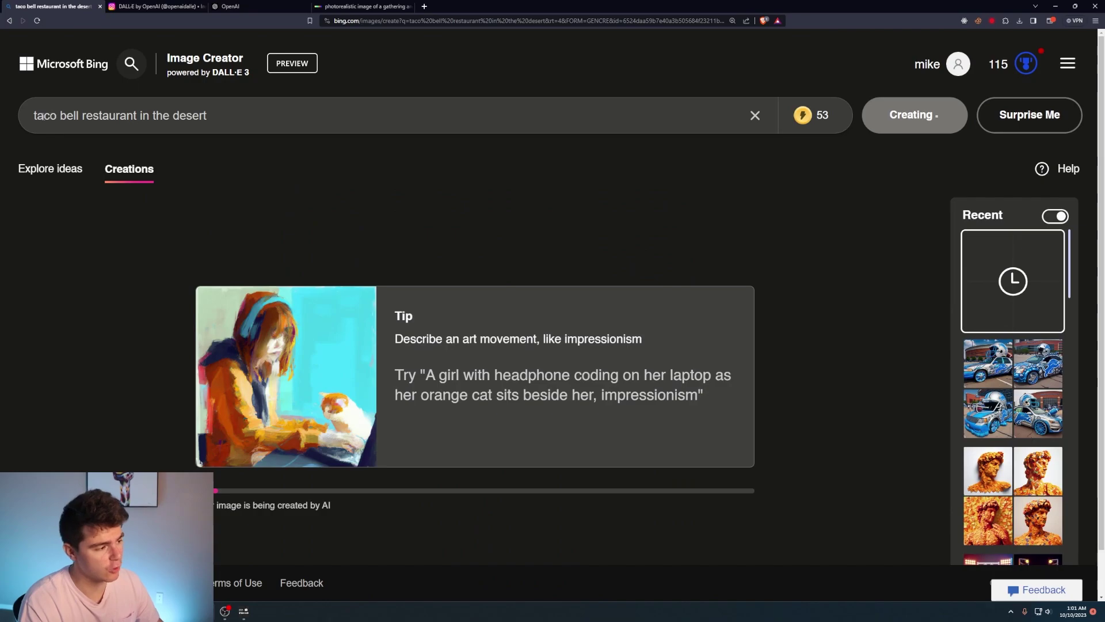
{"action": "left_click_drag", "start_coordinate": [66, 115], "coordinate": [199, 115]}
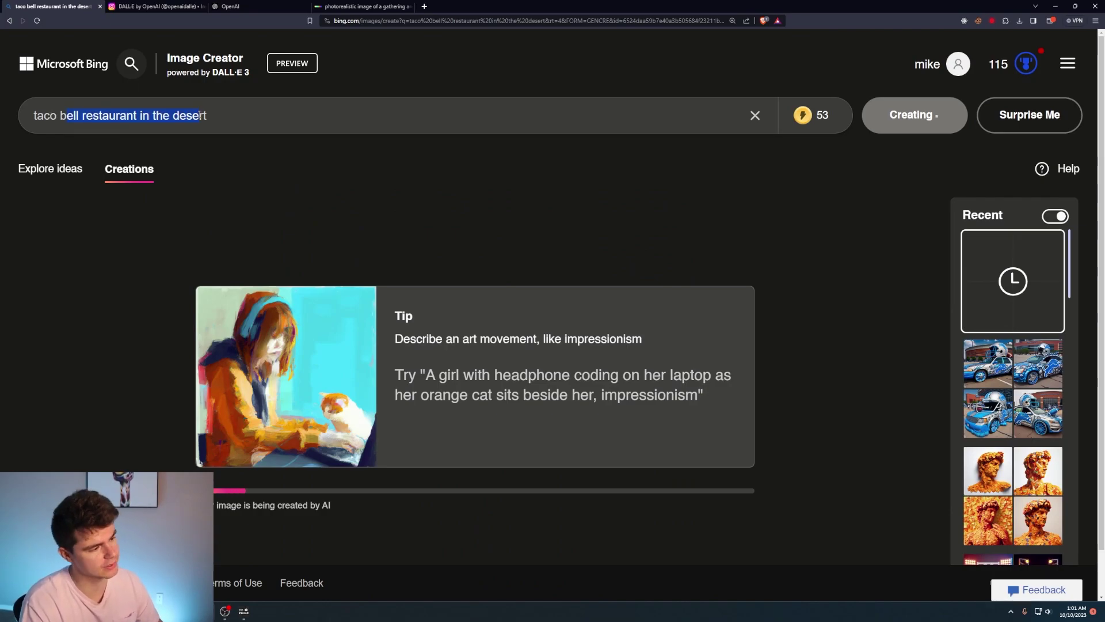
{"action": "left_click", "coordinate": [236, 115]}
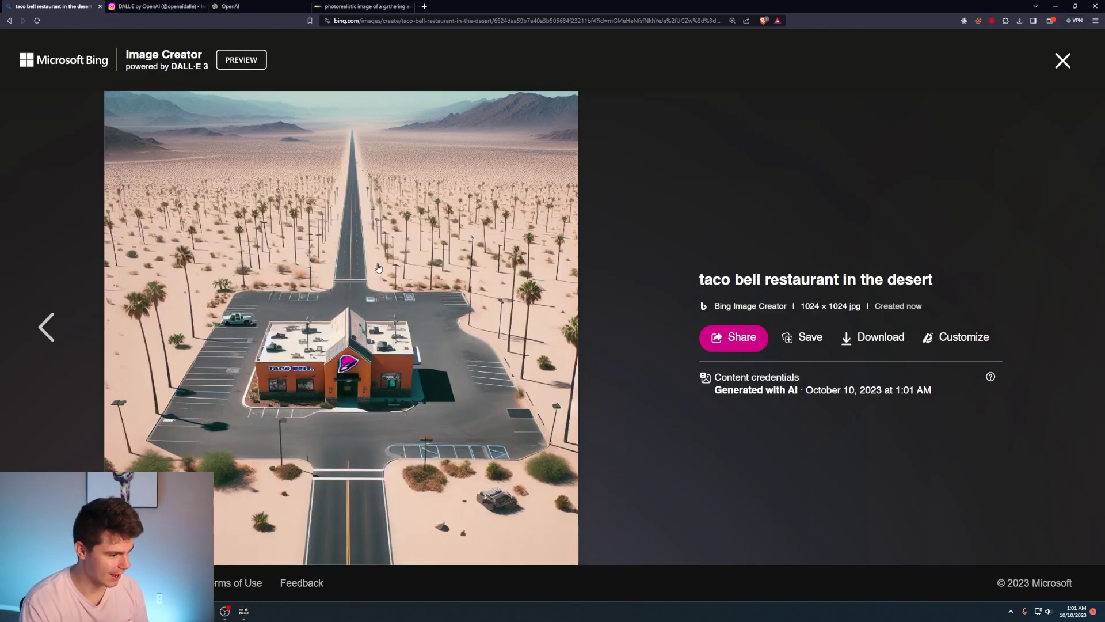
{"action": "key", "text": "Left"}
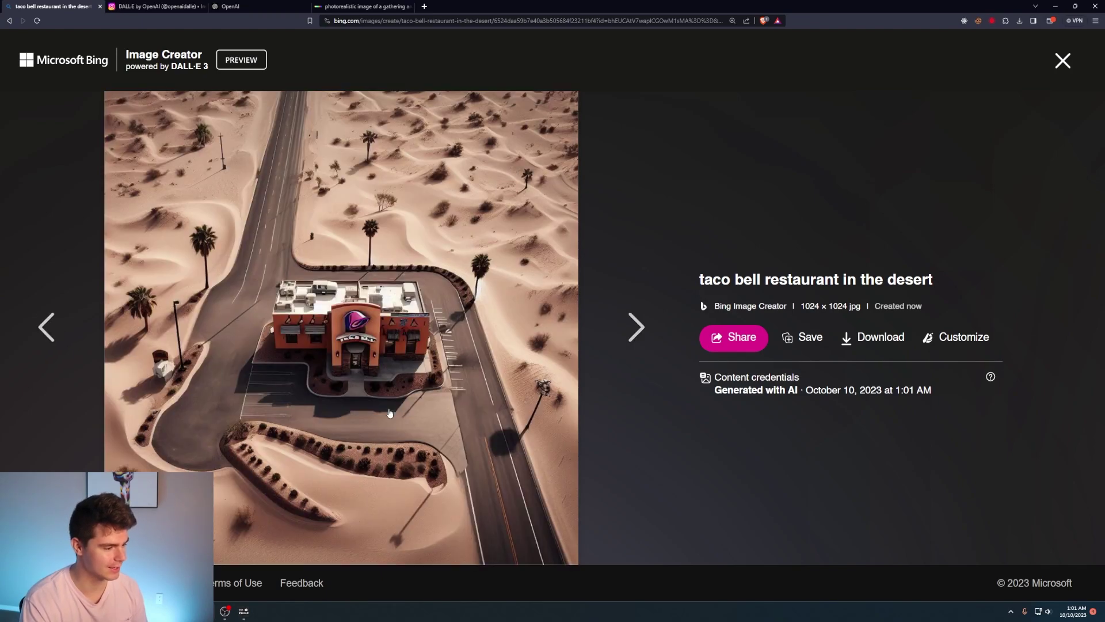
{"action": "left_click", "coordinate": [67, 333]}
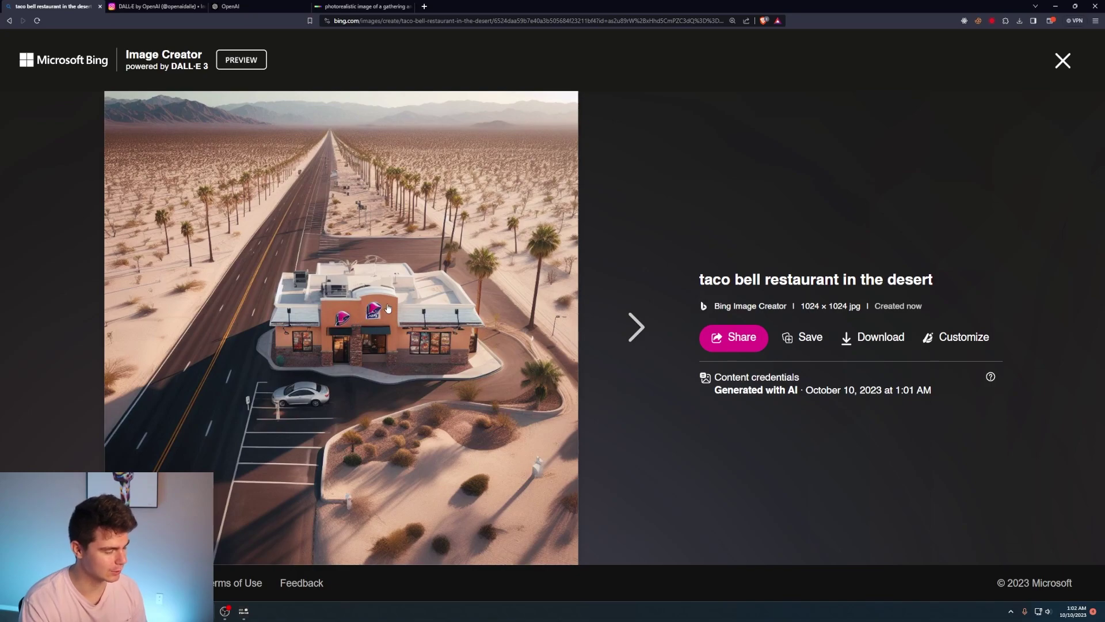
{"action": "left_click", "coordinate": [636, 326]}
{"action": "left_click", "coordinate": [635, 326]}
{"action": "key", "text": "Escape"}
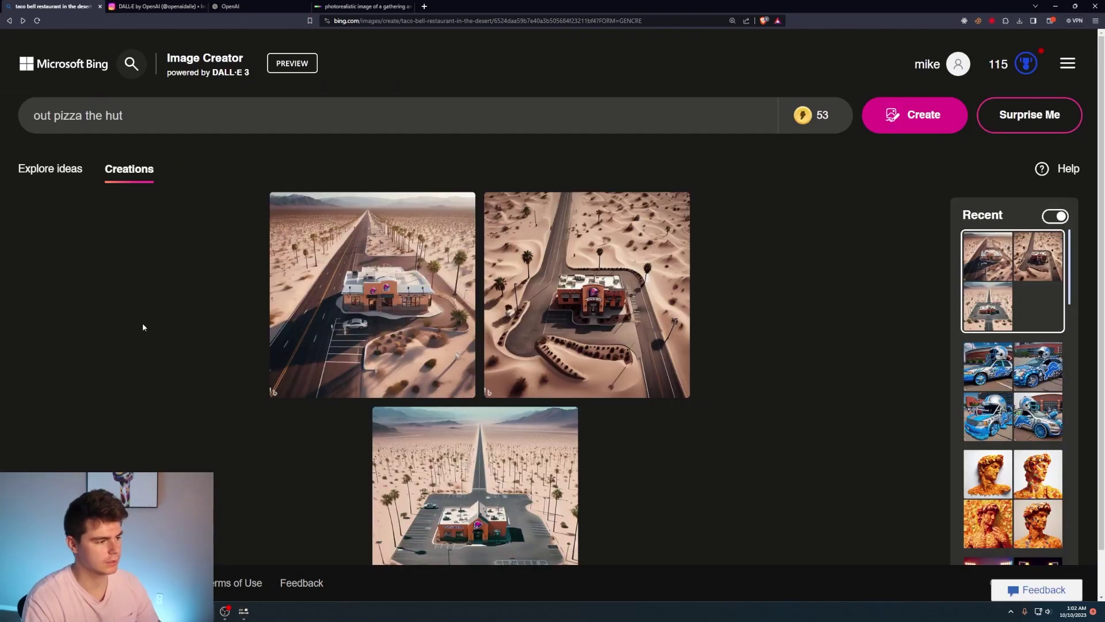
Generate 'out pizza the hut' images, step through all four, then select the prompt.
{"action": "left_click", "coordinate": [915, 118]}
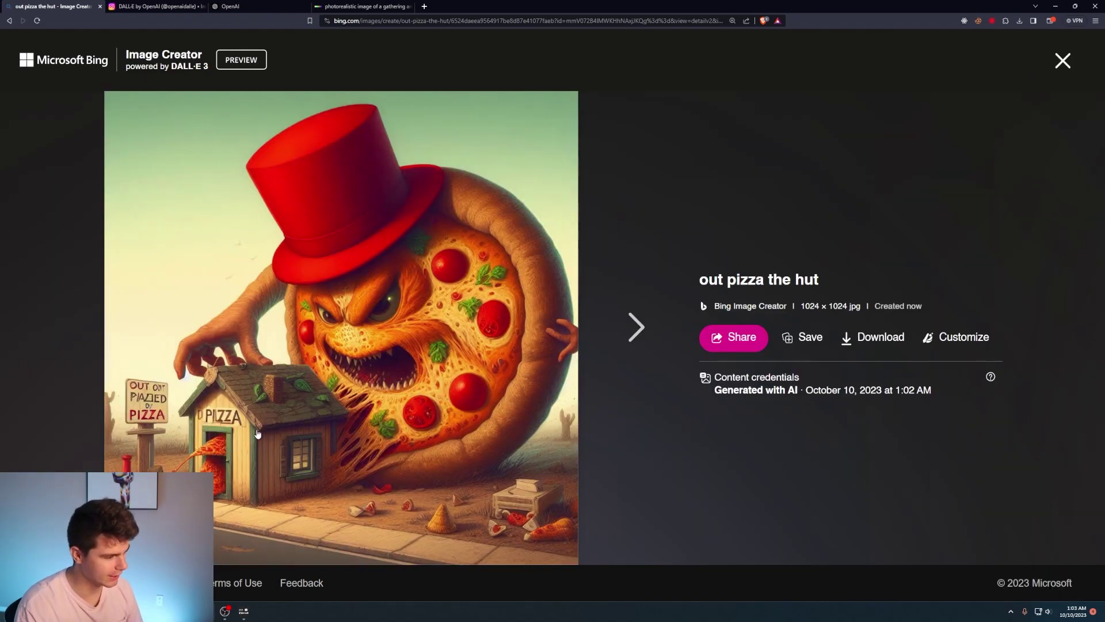
{"action": "left_click", "coordinate": [636, 328]}
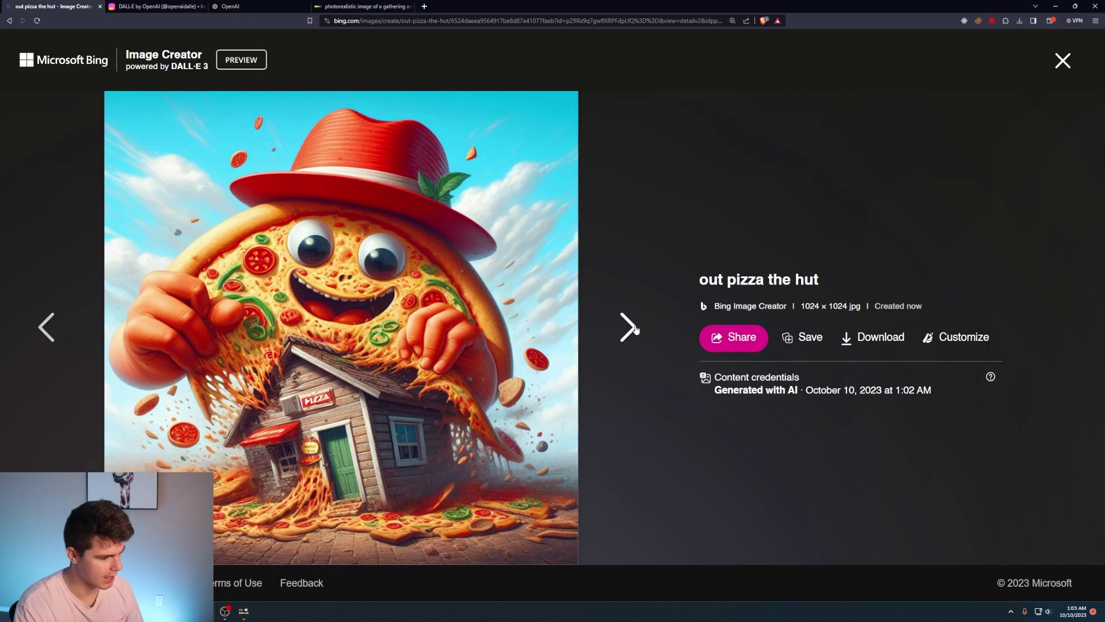
{"action": "left_click", "coordinate": [635, 328]}
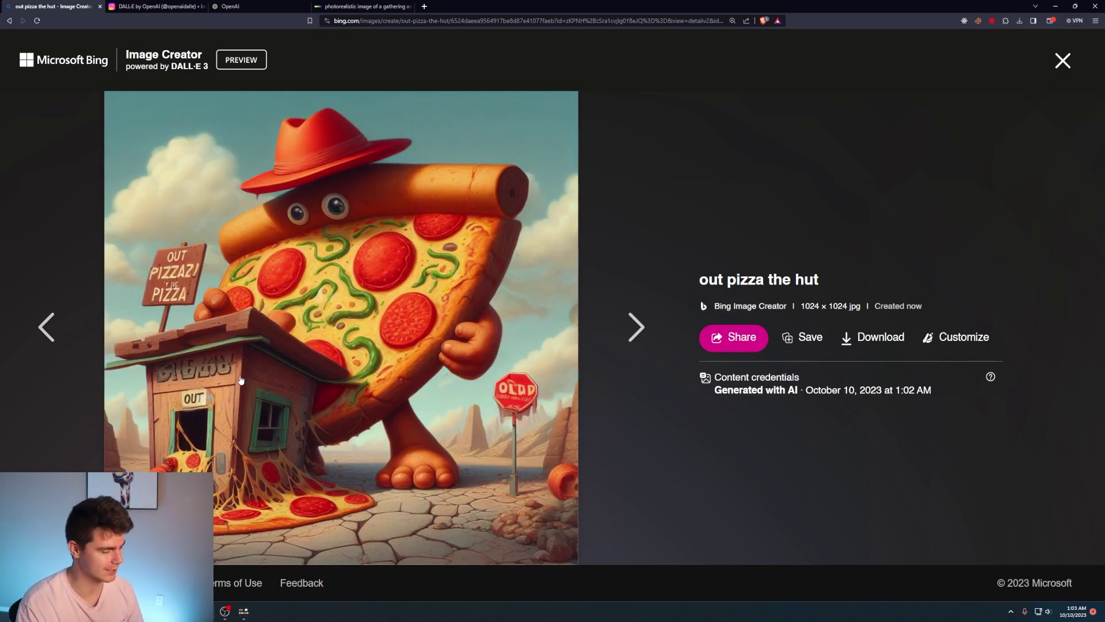
{"action": "key", "text": "Right"}
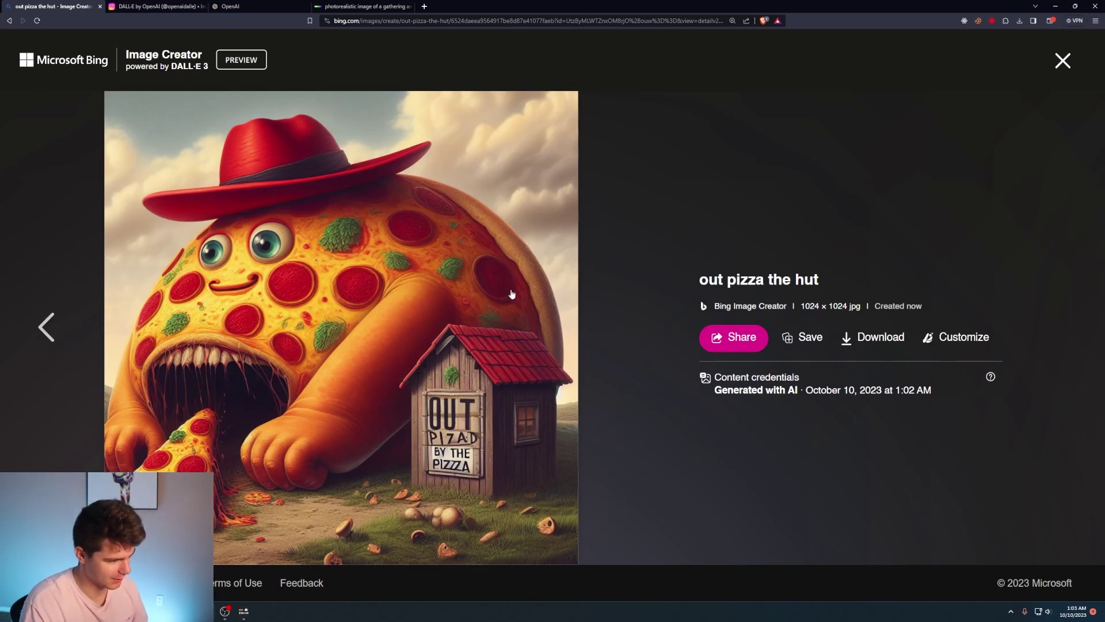
{"action": "left_click", "coordinate": [1063, 61]}
{"action": "triple_click", "coordinate": [66, 130]}
Generate 'peter griffin skydiving' and browse all four images forward and back.
{"action": "type", "text": "peter griffin skydiving"}
{"action": "left_click", "coordinate": [899, 125]}
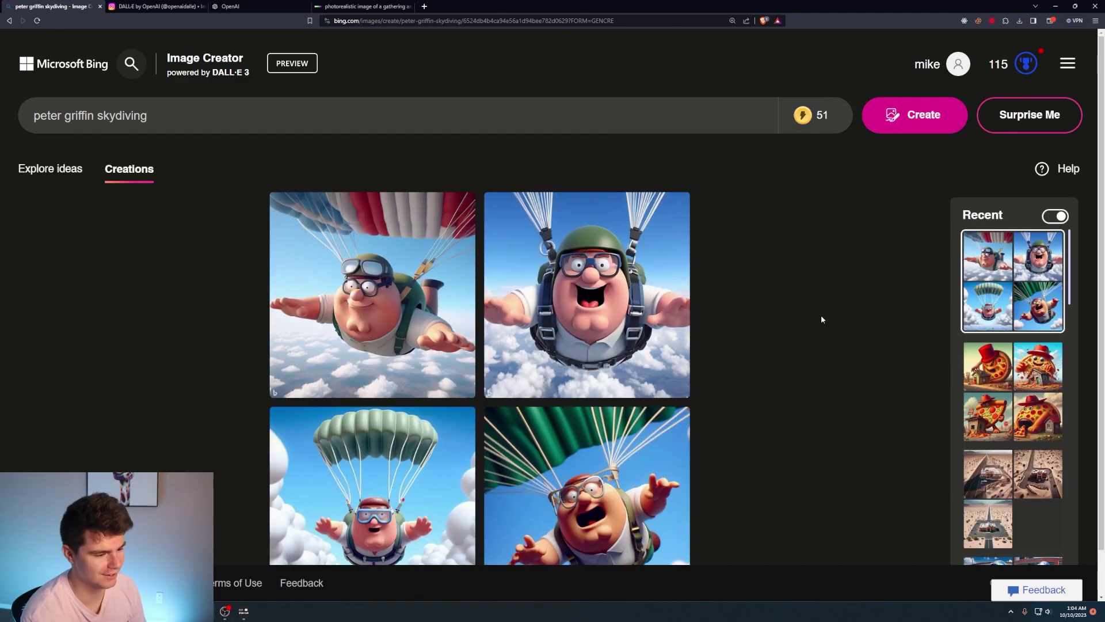
{"action": "left_click", "coordinate": [420, 323]}
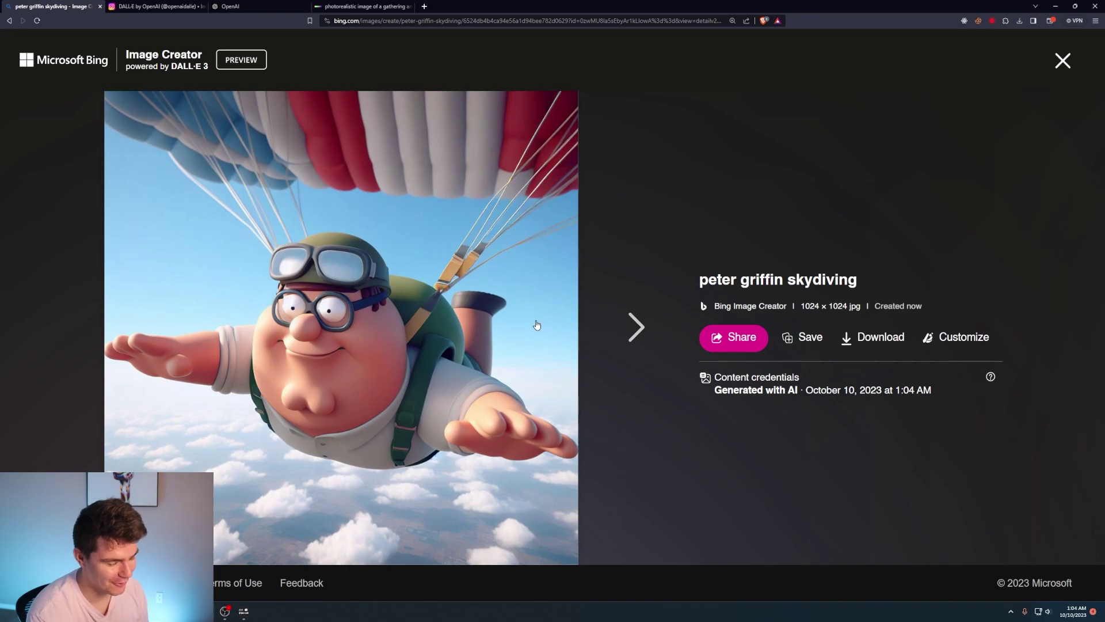
{"action": "left_click", "coordinate": [637, 328]}
{"action": "left_click", "coordinate": [637, 329]}
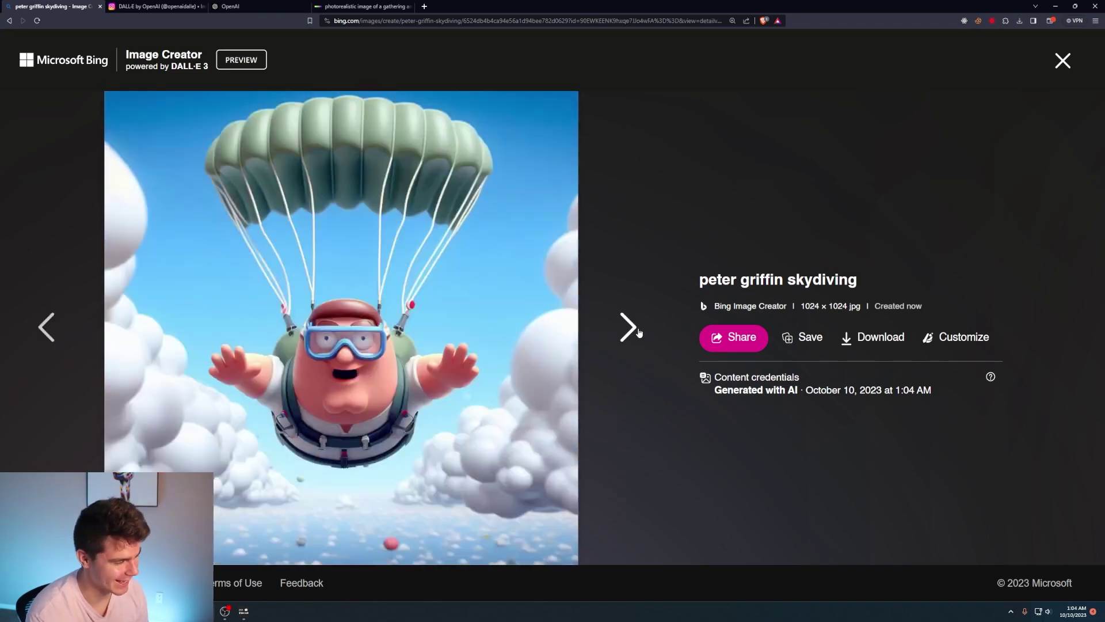
{"action": "left_click", "coordinate": [637, 332]}
{"action": "key", "text": "Left"}
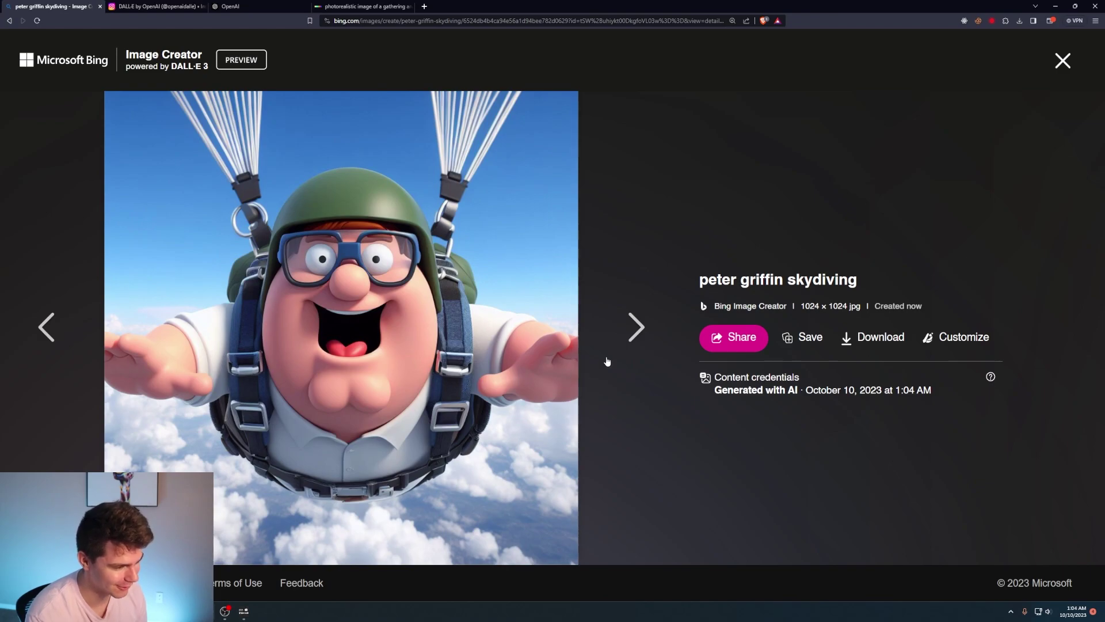
{"action": "key", "text": "Left"}
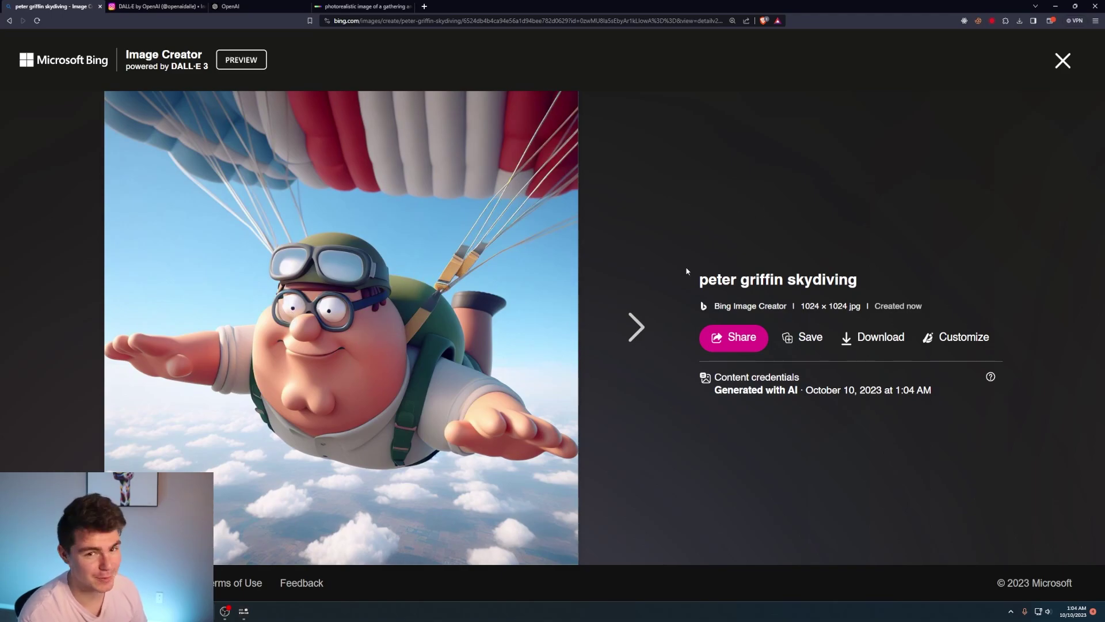
{"action": "key", "text": "Escape"}
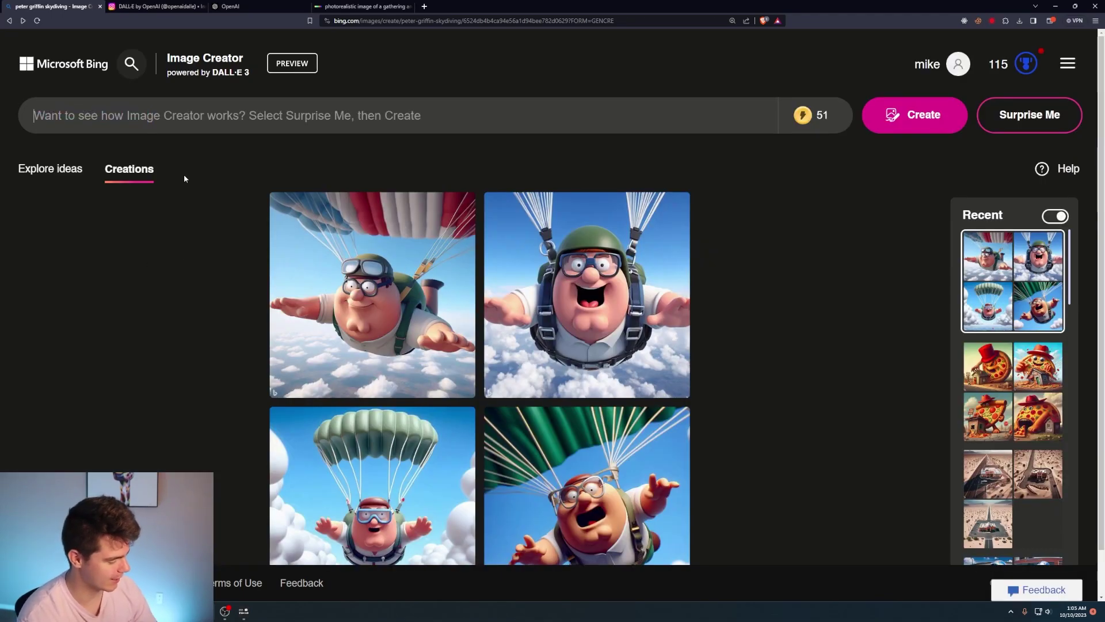
Resubmit the Yoshi, Tony the Tiger and Chester dinner-party prompt and browse all three images.
{"action": "key", "text": "alt+Left"}
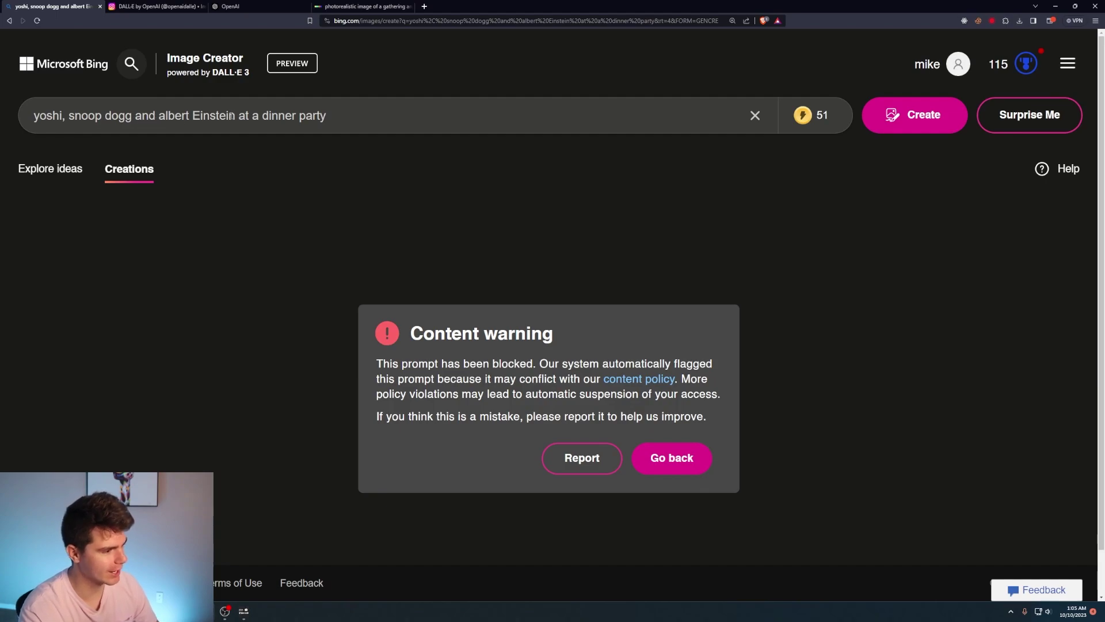
{"action": "key", "text": "alt+Left"}
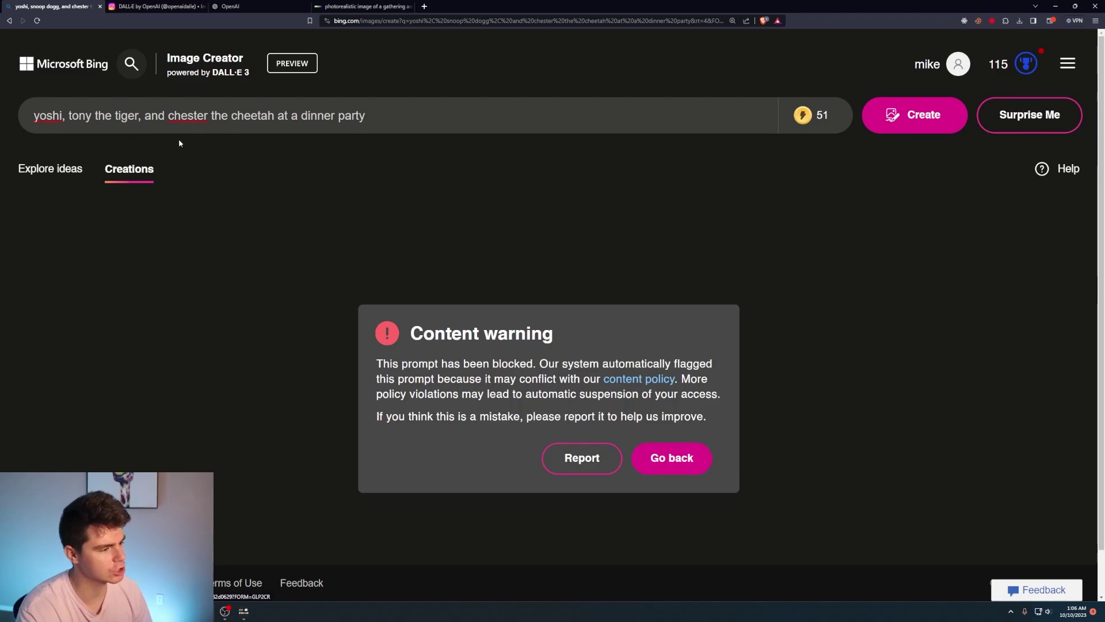
{"action": "left_click", "coordinate": [908, 117]}
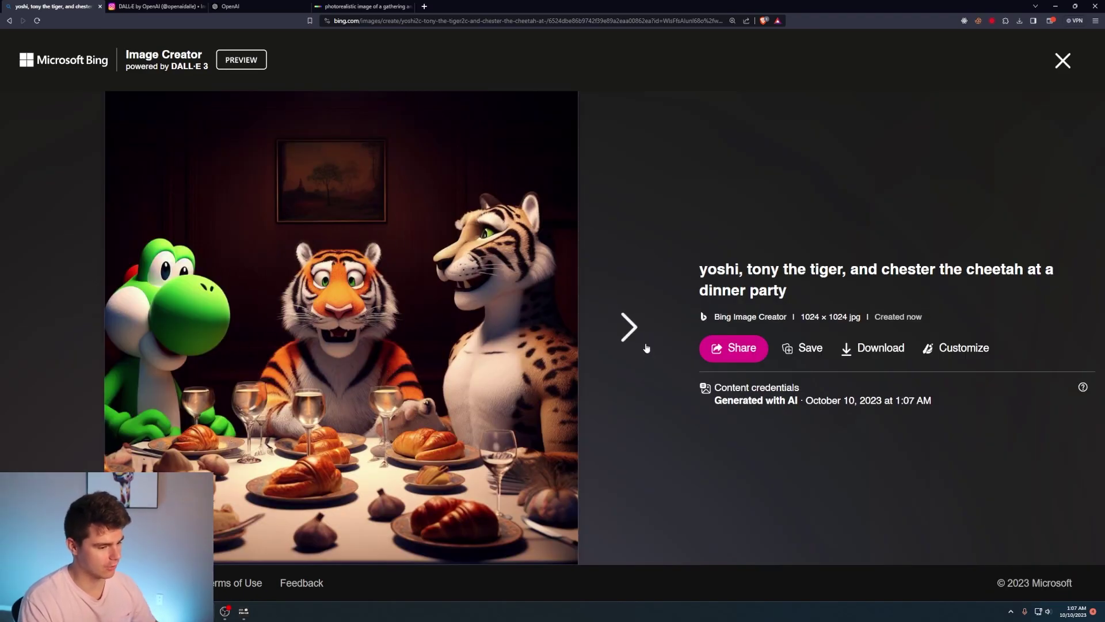
{"action": "left_click", "coordinate": [633, 327]}
{"action": "left_click", "coordinate": [52, 346]}
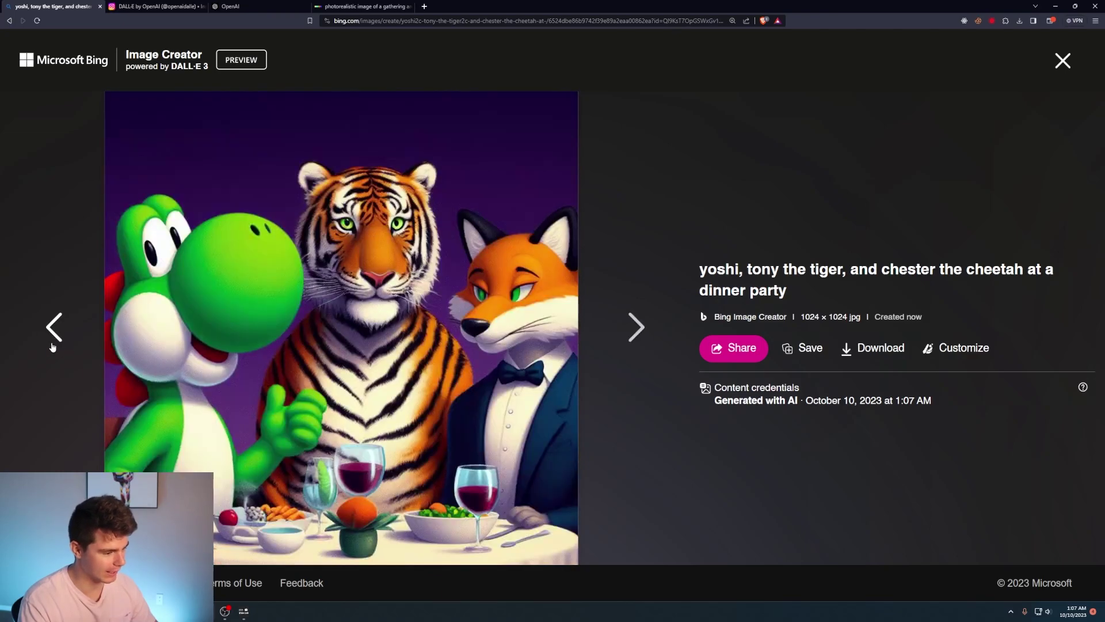
{"action": "left_click", "coordinate": [52, 346]}
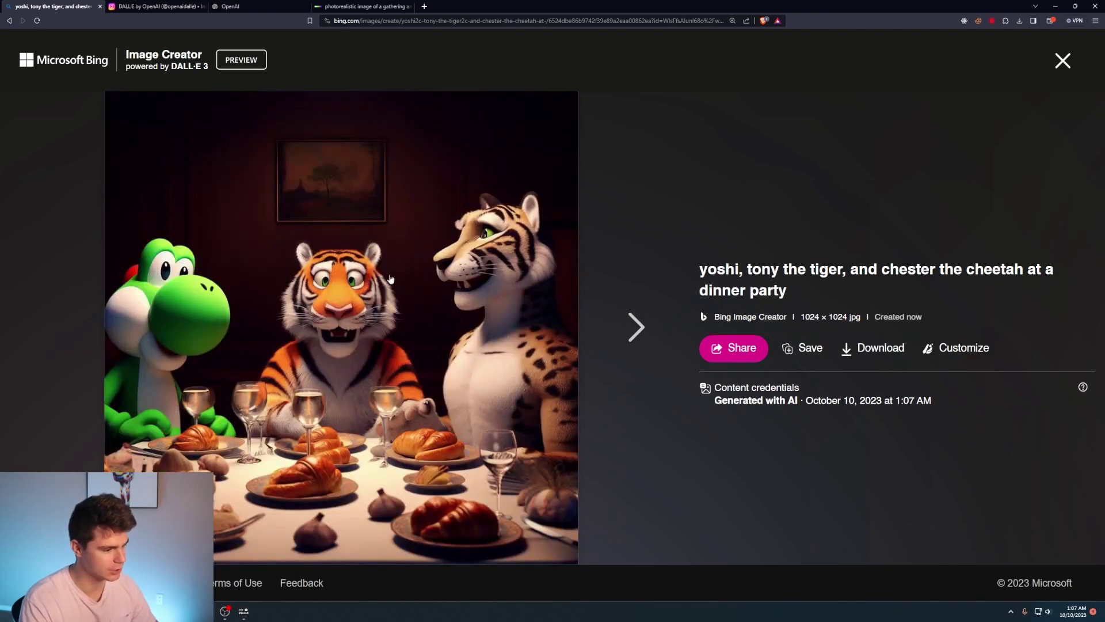
{"action": "left_click", "coordinate": [628, 328]}
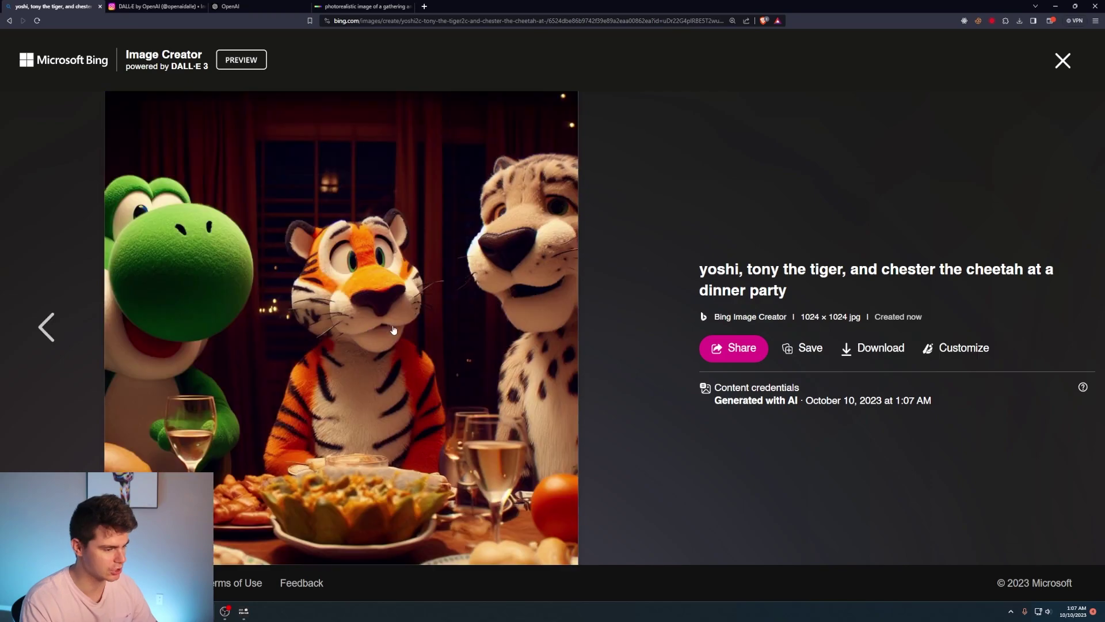
{"action": "left_click", "coordinate": [1061, 61]}
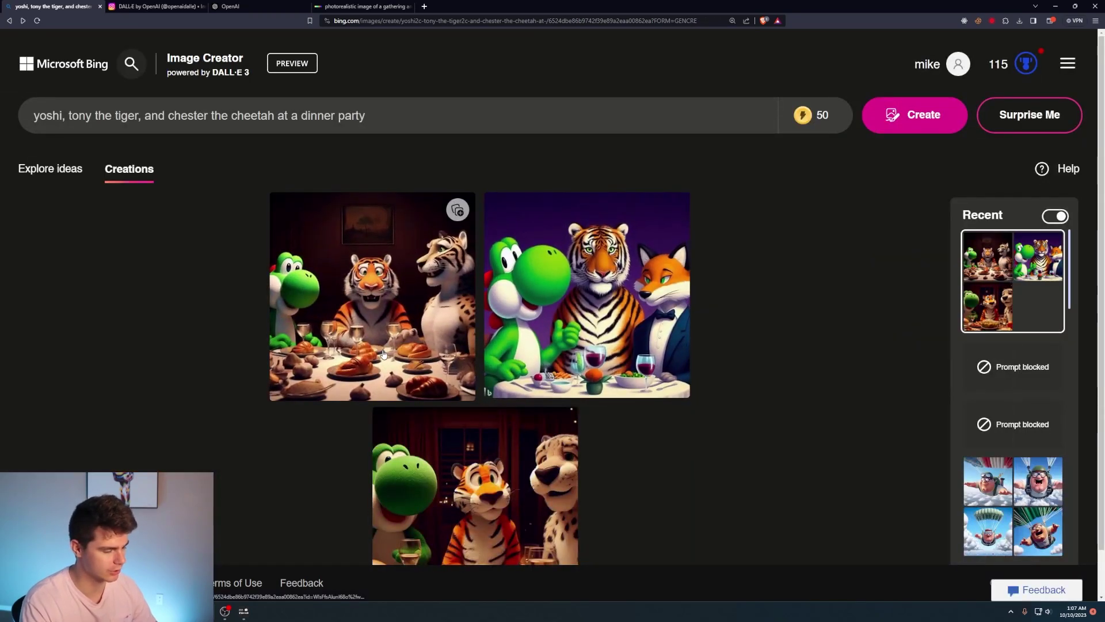
Copy the dinner-party prompt into DALL·E and browse its clay-like animal results.
{"action": "key", "text": "ctrl+a"}
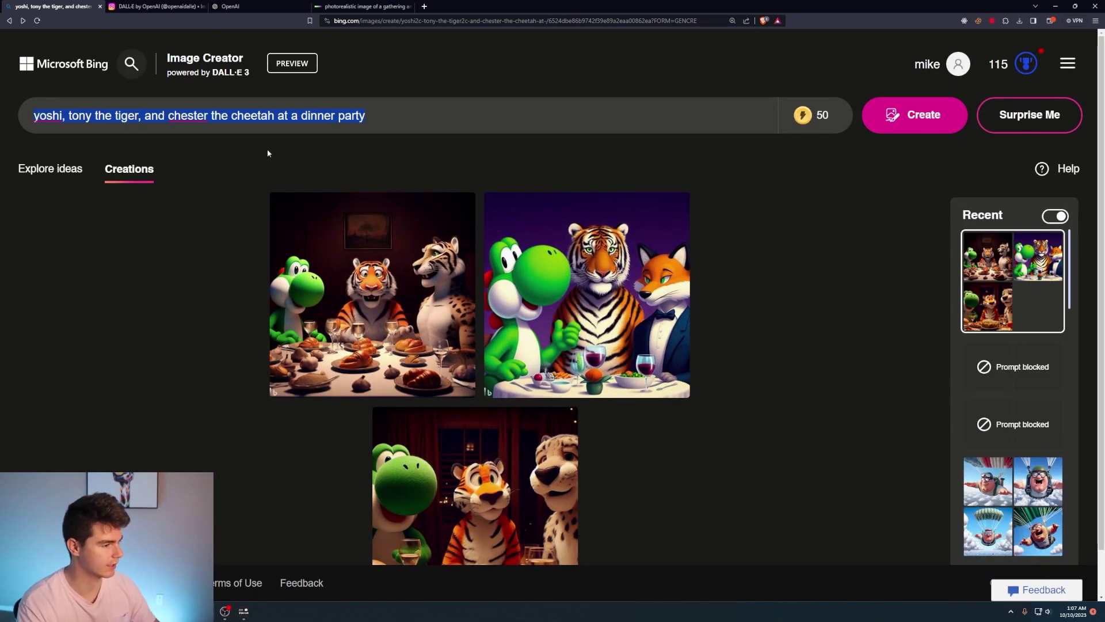
{"action": "left_click", "coordinate": [362, 6]}
{"action": "key", "text": "shift+Left"}
{"action": "key", "text": "shift+Left"}
{"action": "key", "text": "shift+Left"}
{"action": "key", "text": "shift+Left"}
{"action": "key", "text": "shift+Left"}
{"action": "key", "text": "shift+Left"}
{"action": "key", "text": "shift+Left"}
{"action": "key", "text": "shift+Left"}
{"action": "key", "text": "shift+Left"}
{"action": "key", "text": "shift+Left"}
{"action": "key", "text": "shift+Left"}
{"action": "key", "text": "shift+Left"}
{"action": "key", "text": "shift+Left"}
{"action": "key", "text": "shift+Left"}
{"action": "key", "text": "shift+Left"}
{"action": "key", "text": "shift+Left"}
{"action": "key", "text": "shift+Left"}
{"action": "key", "text": "shift+Left"}
{"action": "key", "text": "shift+Left"}
{"action": "key", "text": "shift+Left"}
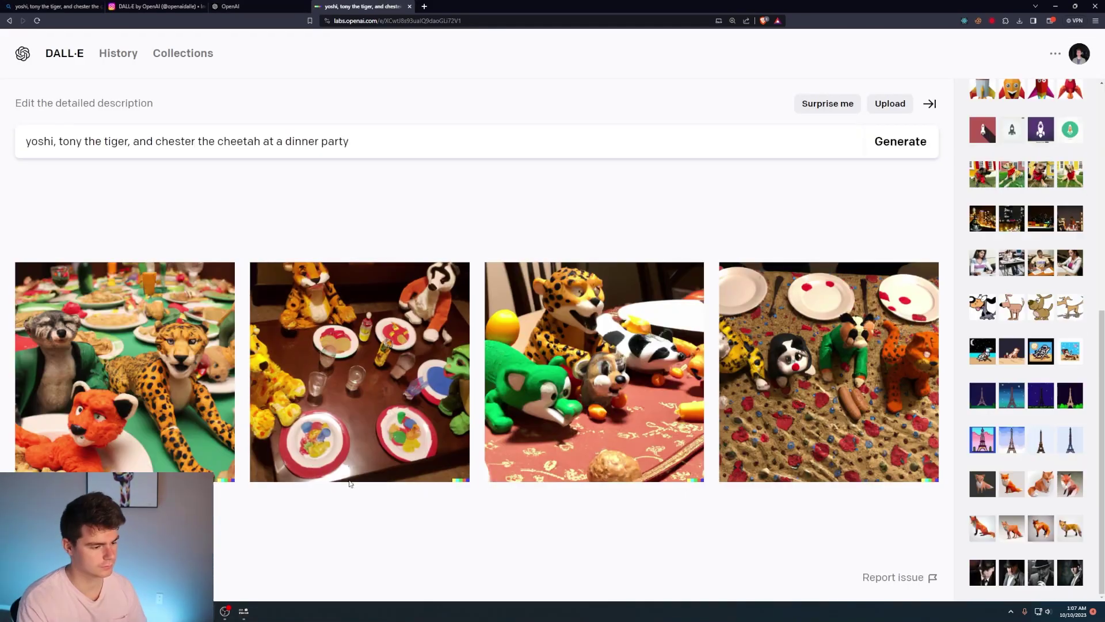
{"action": "left_click", "coordinate": [59, 370]}
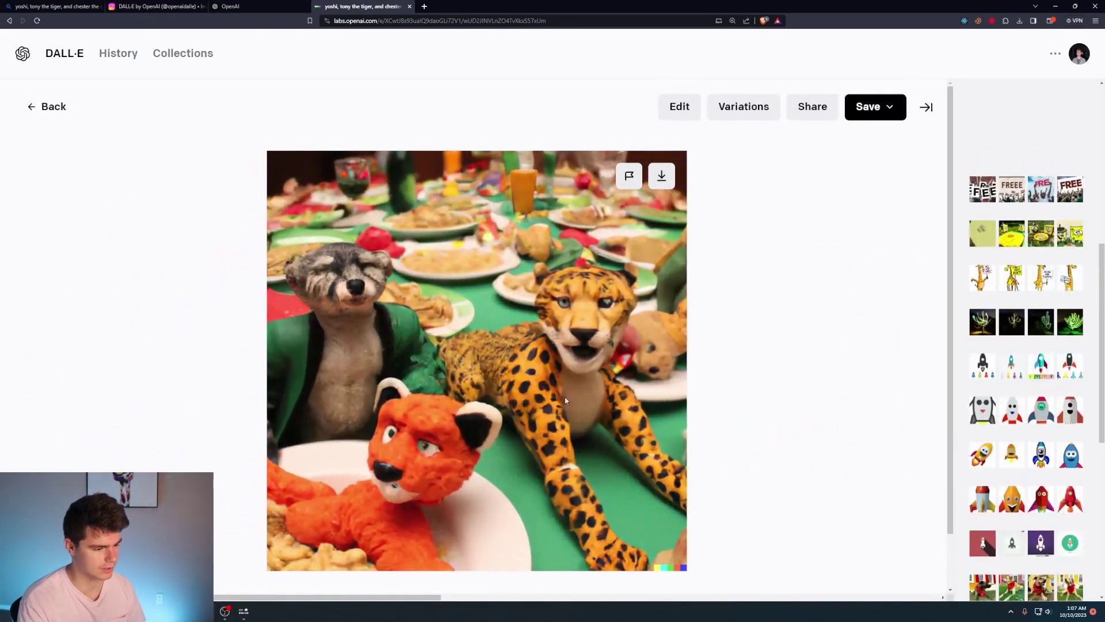
{"action": "key", "text": "Right"}
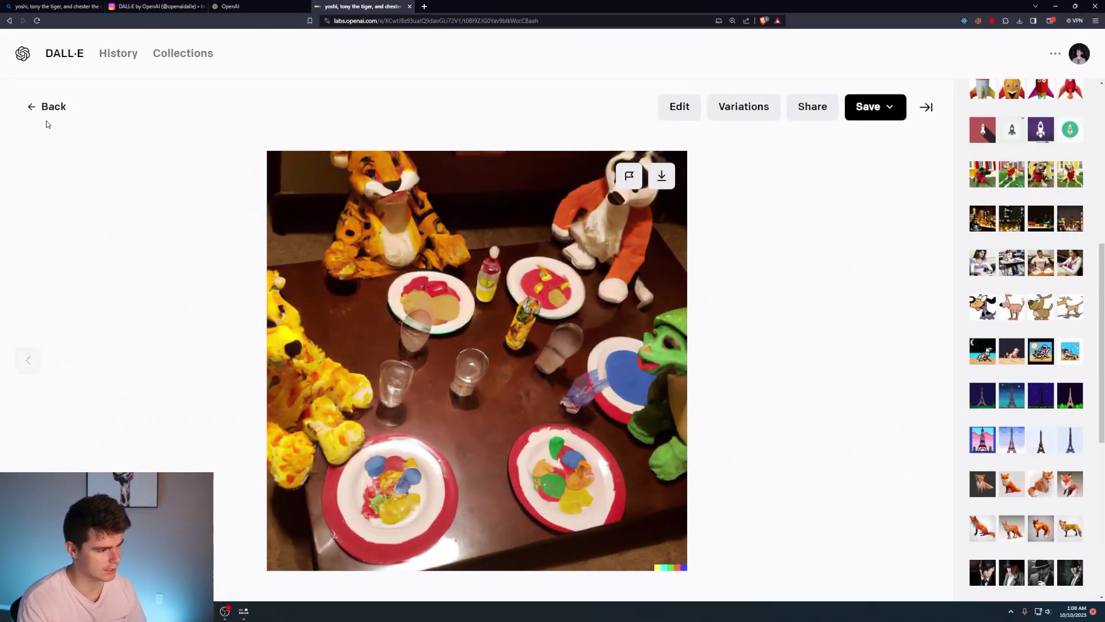
{"action": "key", "text": "Right"}
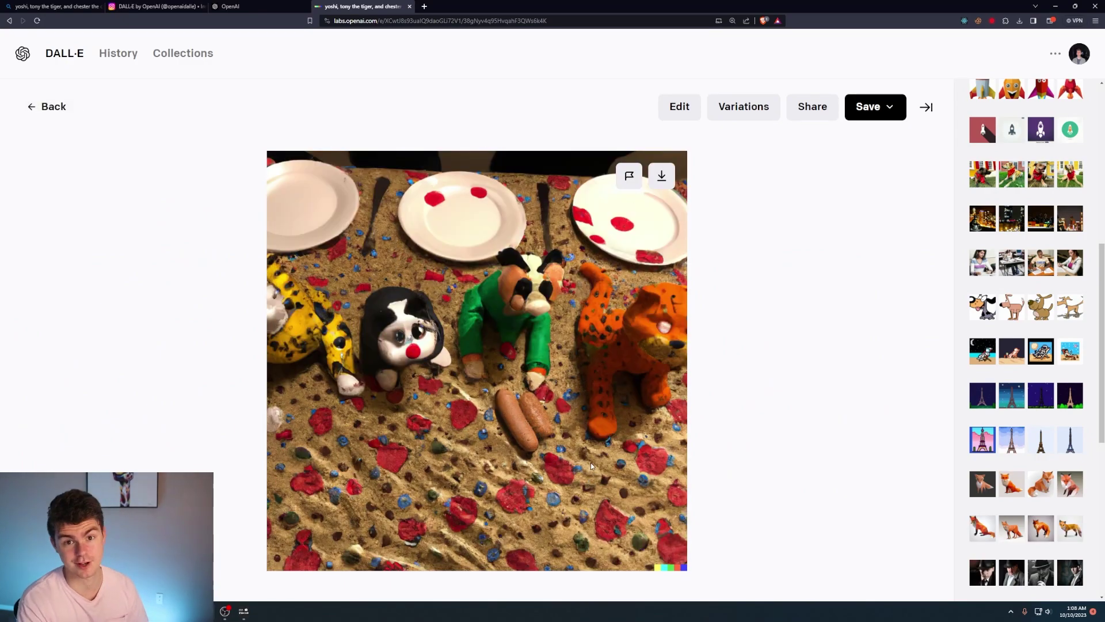
{"action": "key", "text": "ctrl+Tab"}
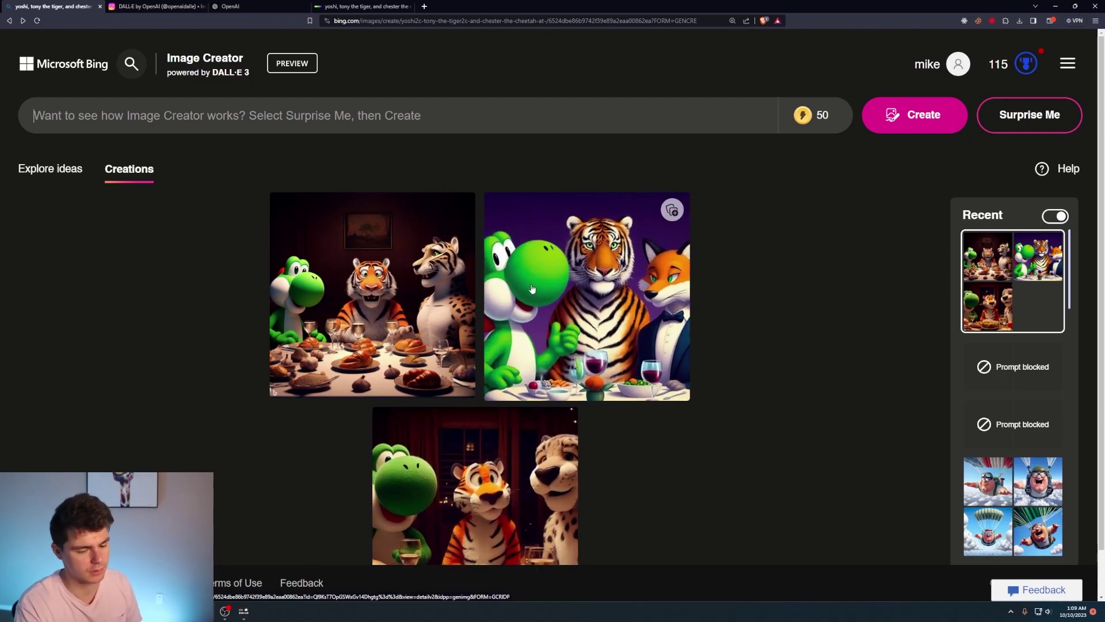
Generate 'ash from pokemon at a waterpark' images and browse all four full-size.
{"action": "type", "text": "ash from pokemon at a waterpark"}
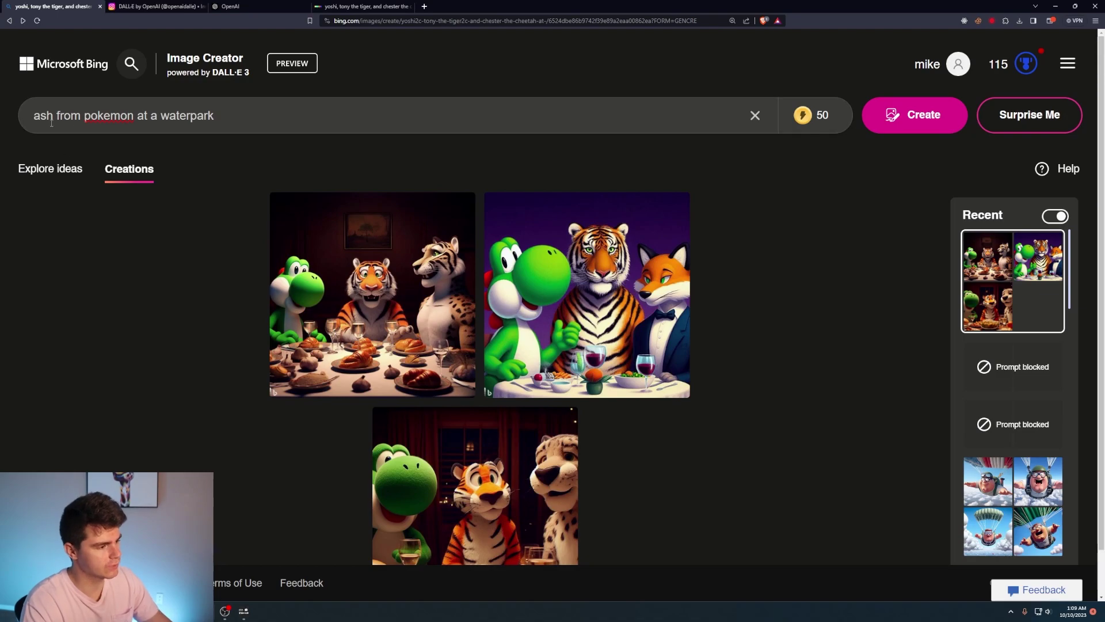
{"action": "left_click", "coordinate": [918, 120]}
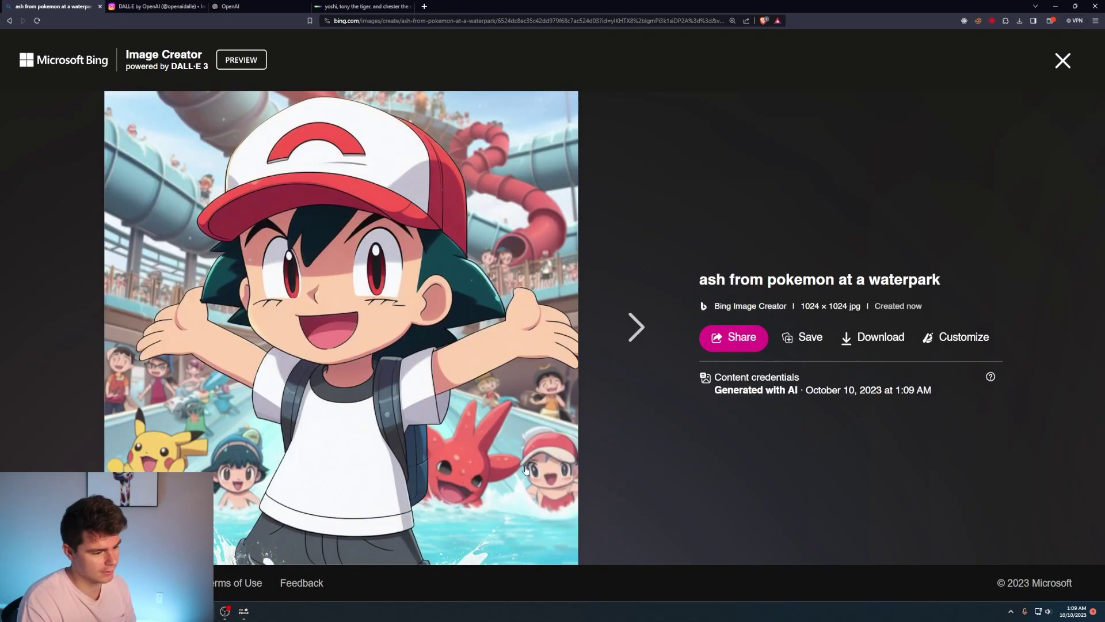
{"action": "left_click", "coordinate": [351, 288]}
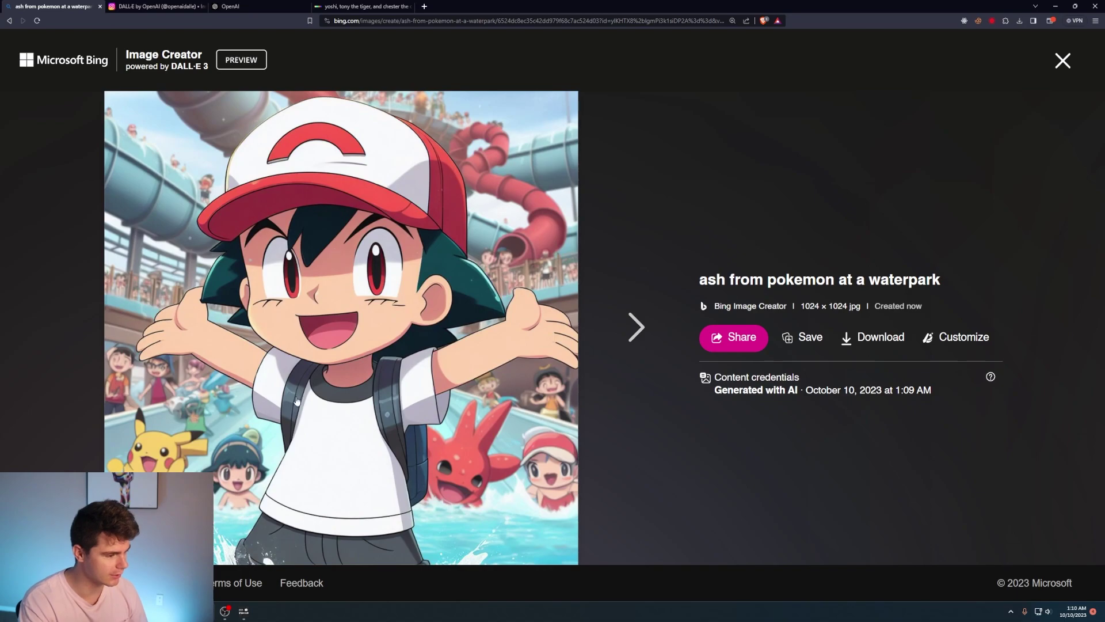
{"action": "left_click", "coordinate": [636, 327]}
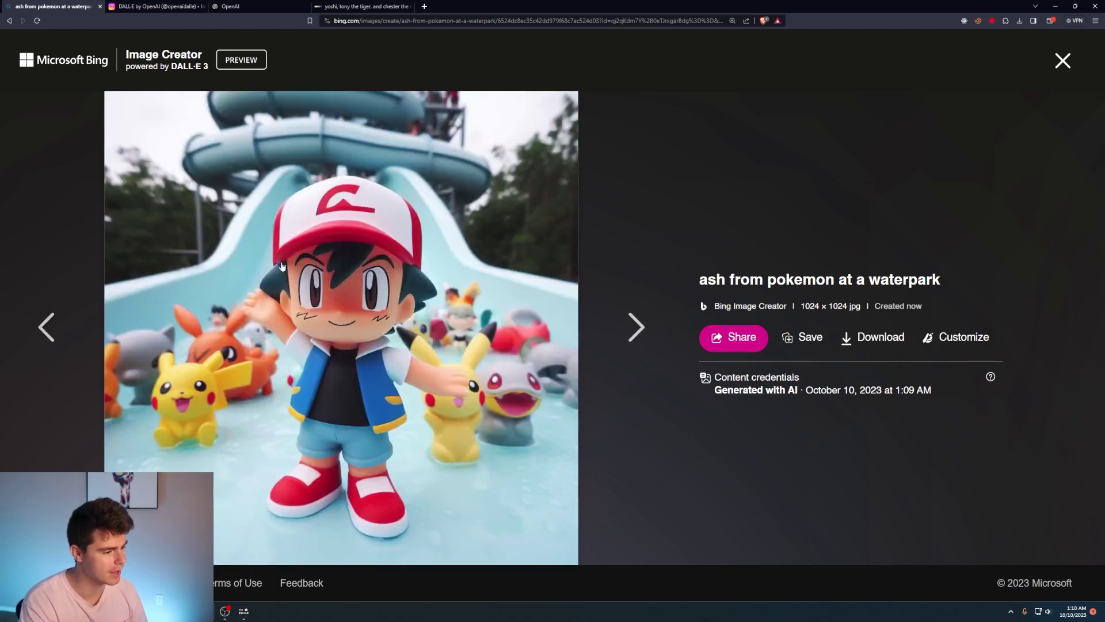
{"action": "left_click", "coordinate": [636, 327]}
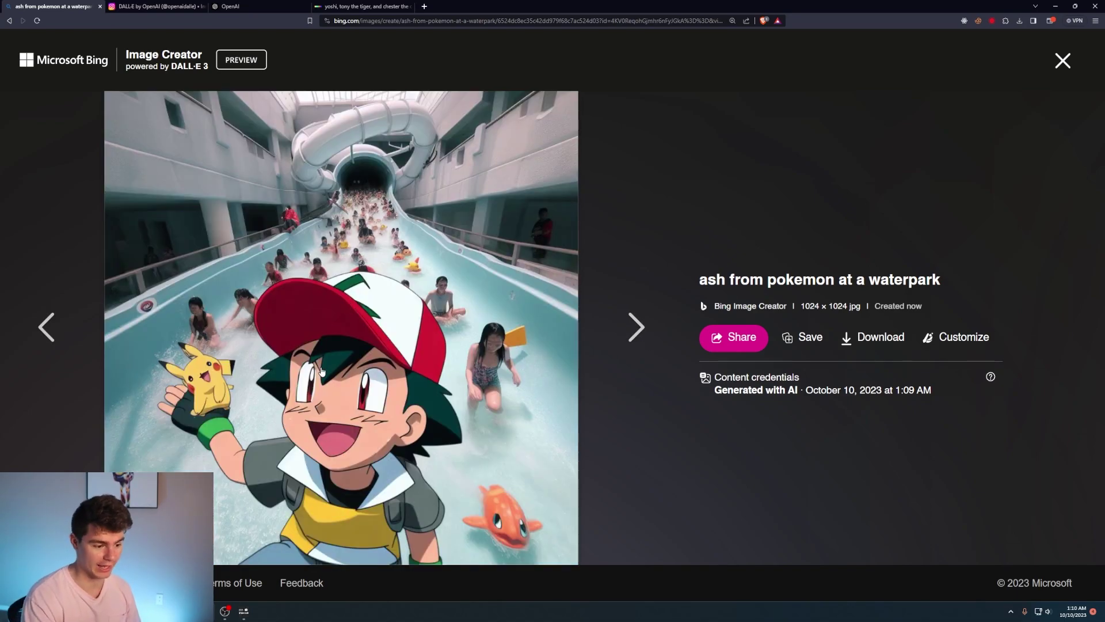
{"action": "key", "text": "Right"}
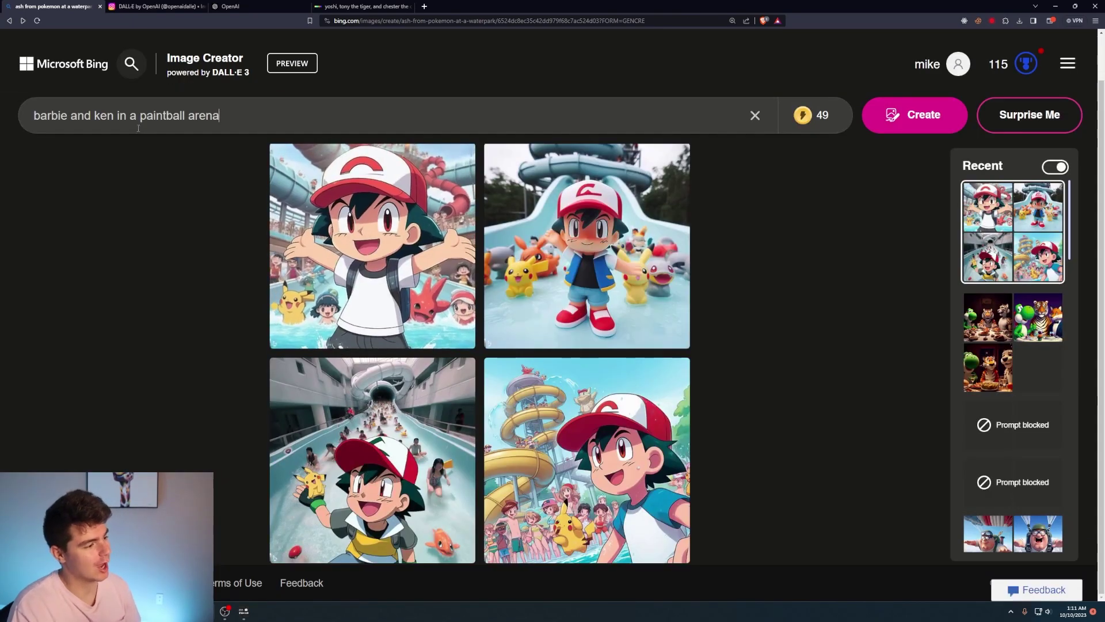
Create 'barbie and ken in a paintball arena' images, browse the three results, then return to the grid.
{"action": "key", "text": "Return"}
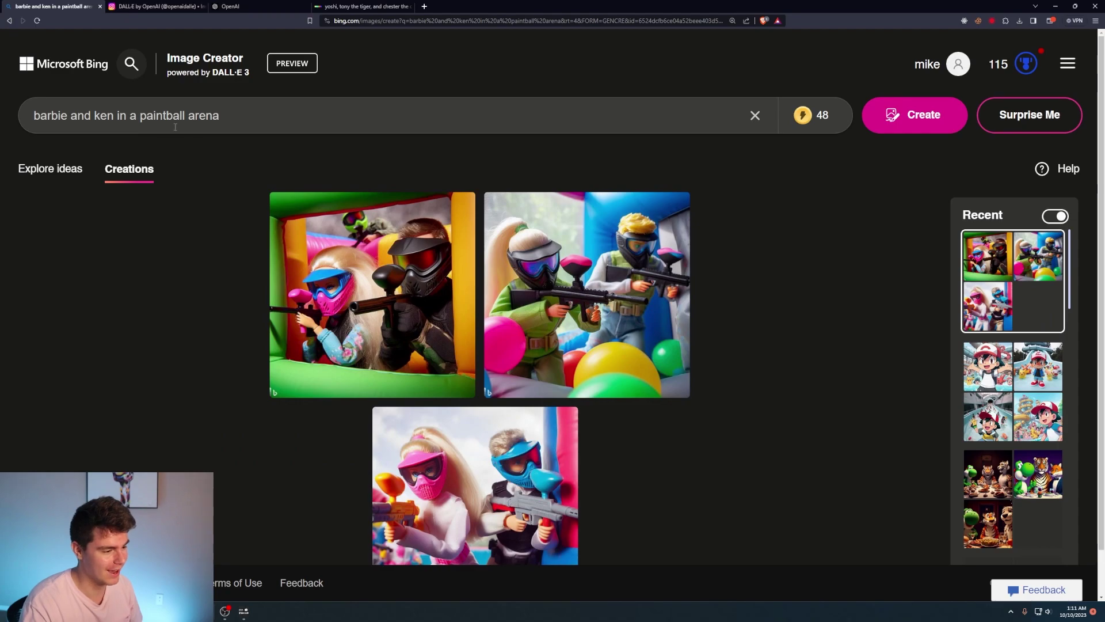
{"action": "left_click", "coordinate": [283, 239]}
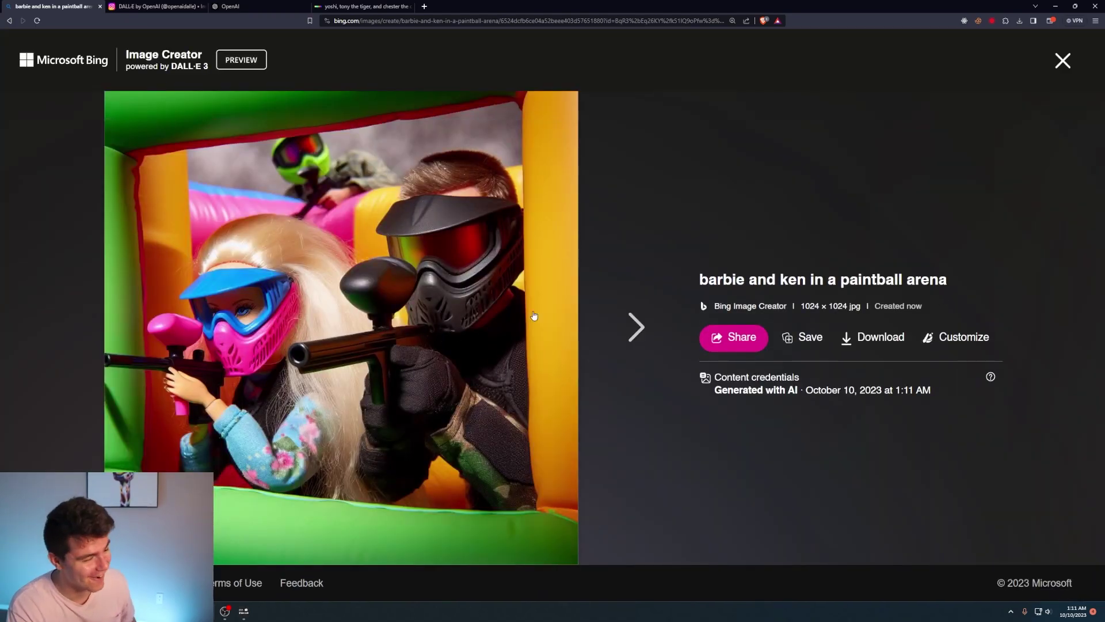
{"action": "left_click", "coordinate": [635, 333]}
{"action": "left_click", "coordinate": [629, 327]}
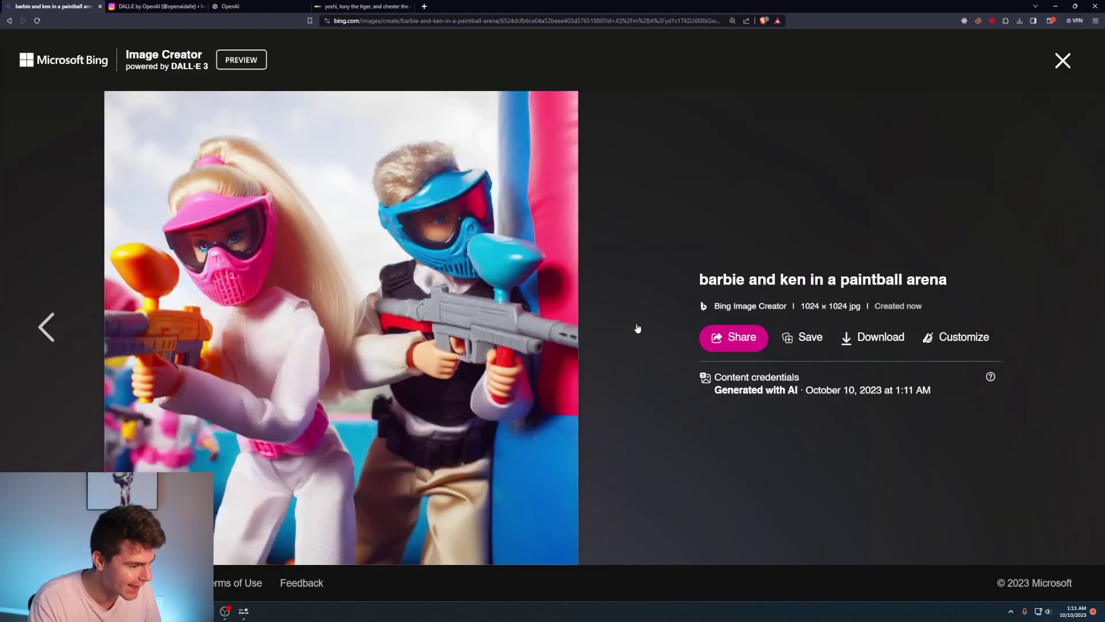
{"action": "left_click", "coordinate": [65, 332]}
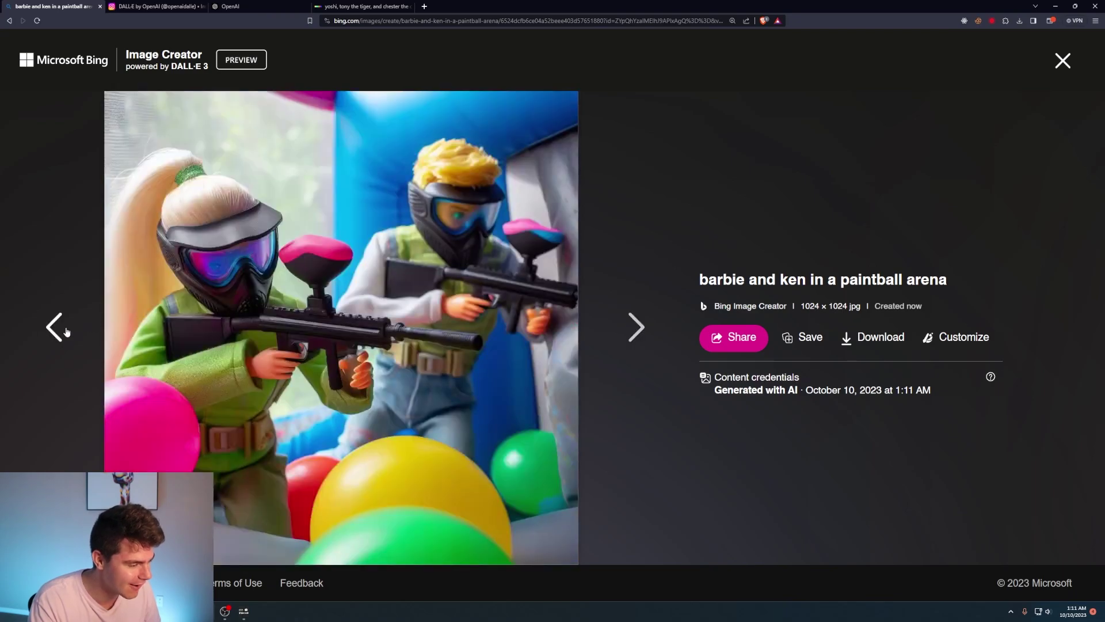
{"action": "left_click", "coordinate": [645, 327]}
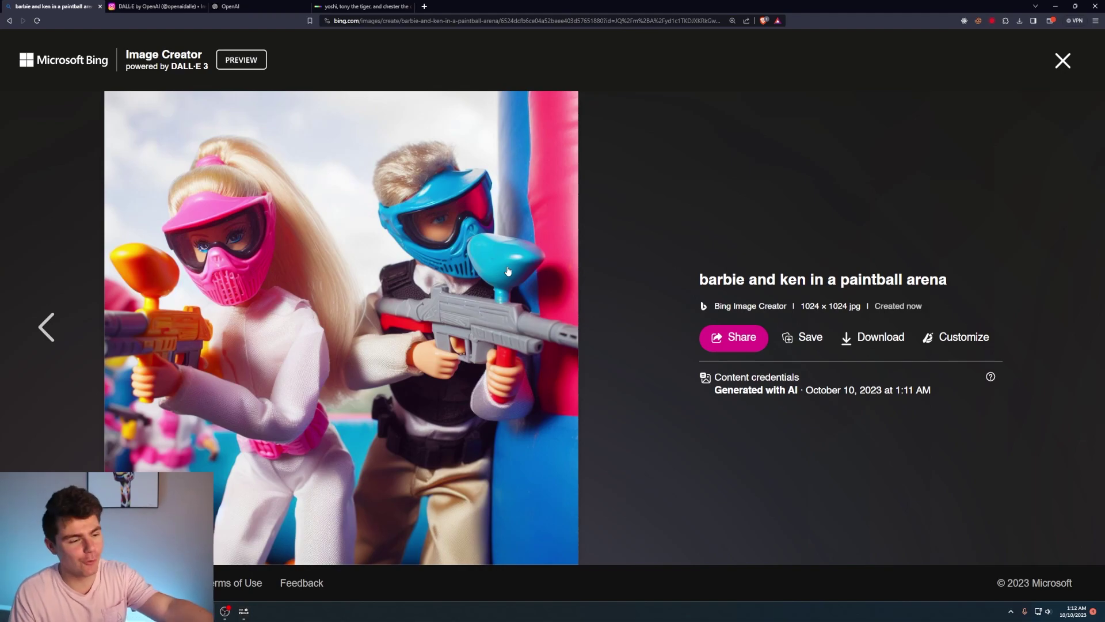
{"action": "key", "text": "alt+Left"}
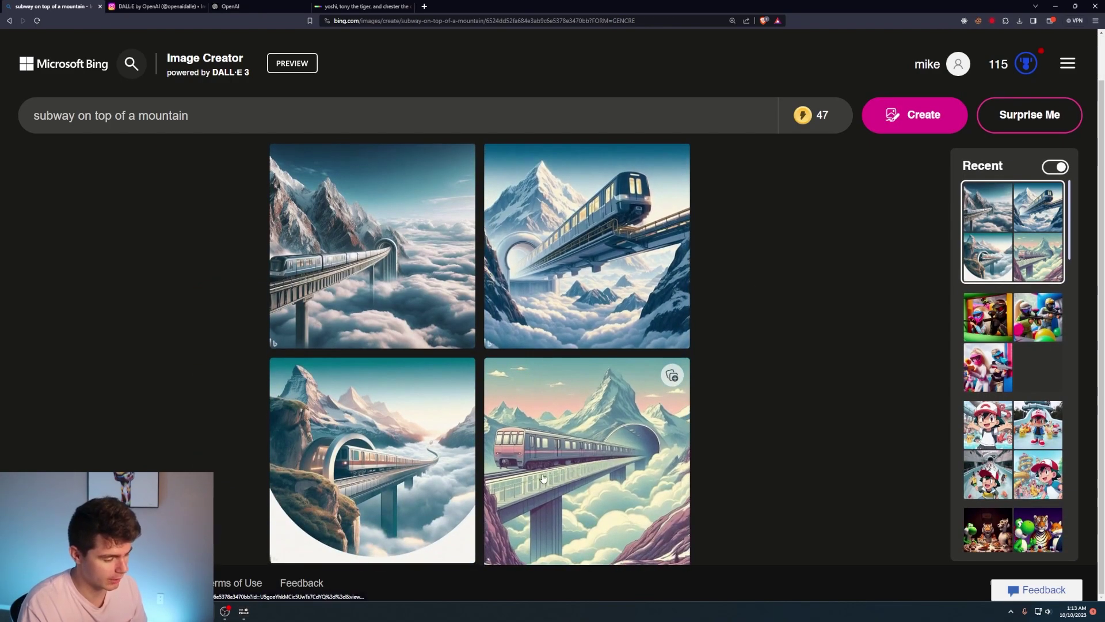
Browse the four 'subway on top of a mountain' images full-size, then close the viewer.
{"action": "left_click", "coordinate": [542, 478]}
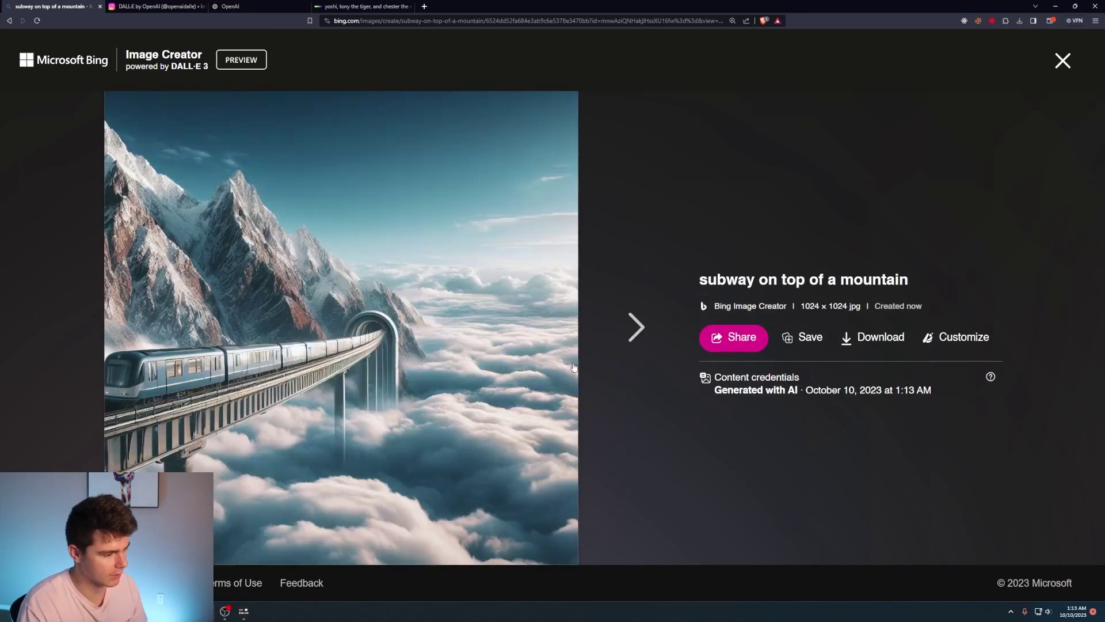
{"action": "left_click", "coordinate": [636, 327]}
{"action": "left_click", "coordinate": [636, 327]}
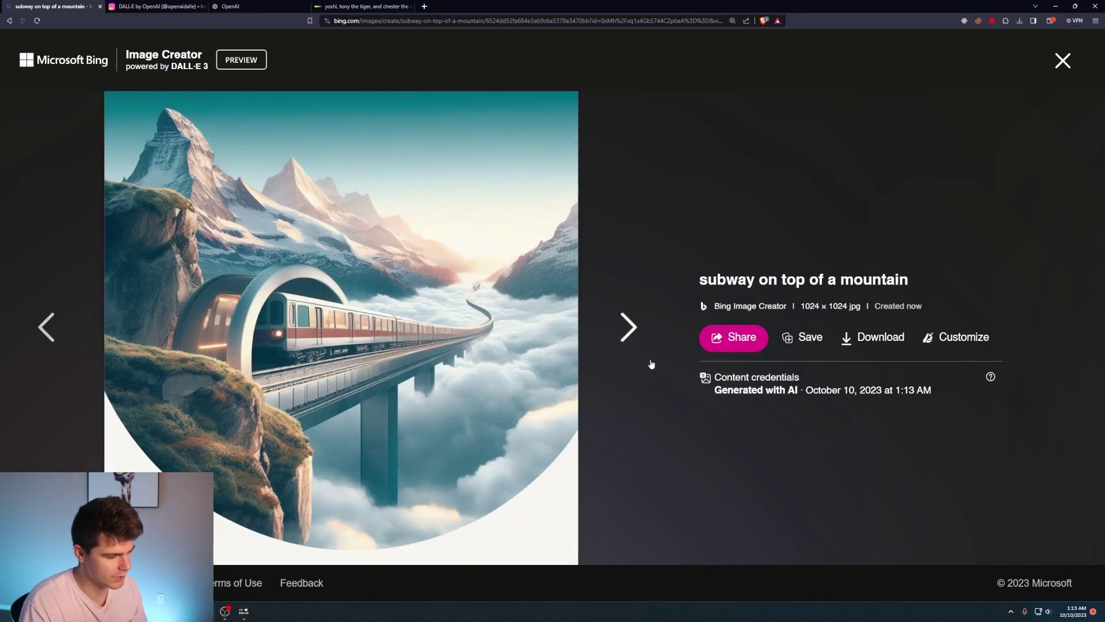
{"action": "left_click", "coordinate": [628, 330]}
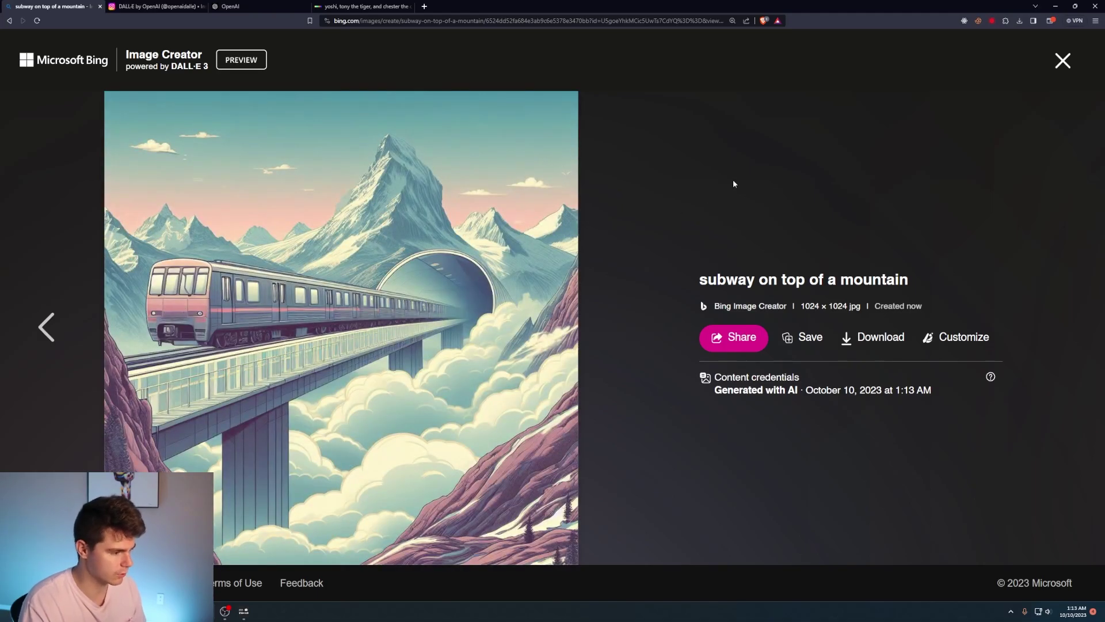
{"action": "left_click", "coordinate": [1058, 62]}
Add 'restuarant' after 'subway' in the prompt, regenerate, and browse the restaurant images.
{"action": "left_click", "coordinate": [79, 116]}
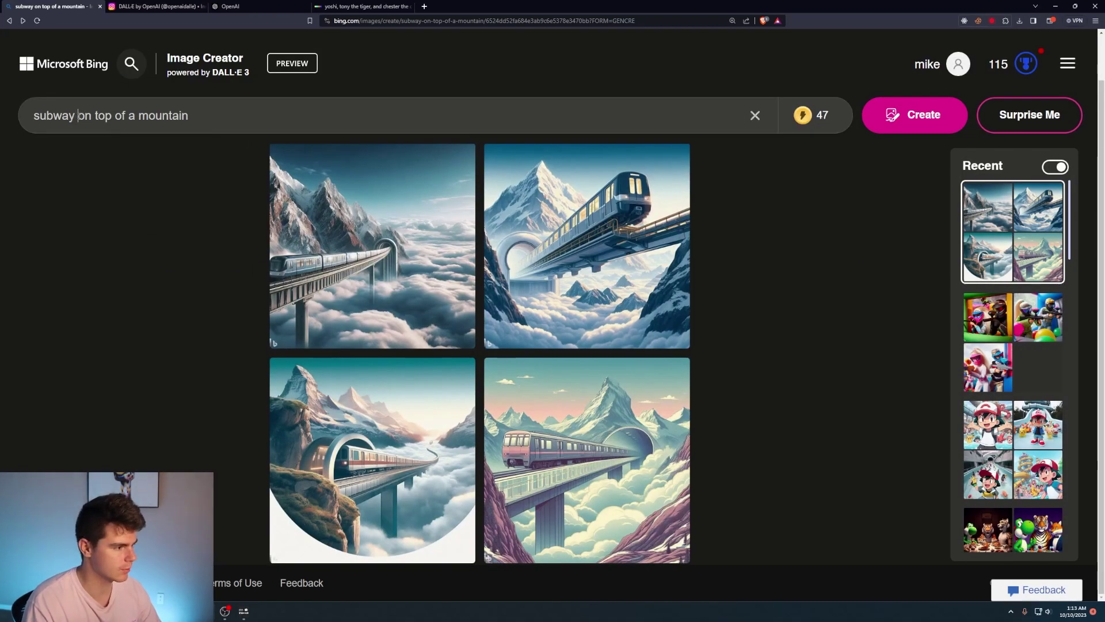
{"action": "type", "text": "restuarant"}
{"action": "key", "text": "Return"}
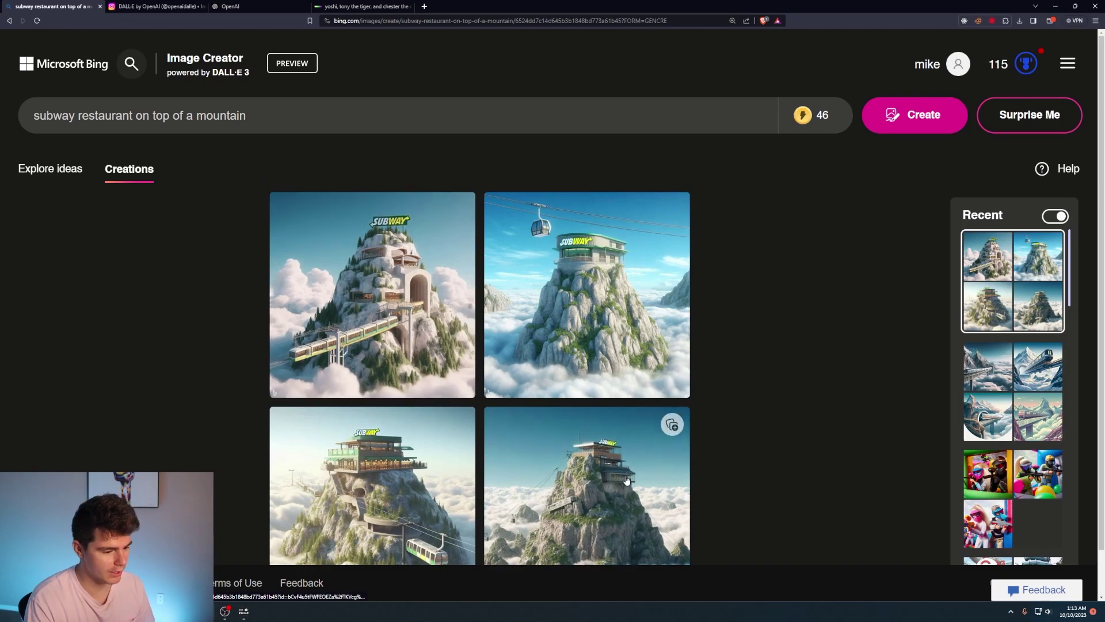
{"action": "left_click", "coordinate": [626, 478]}
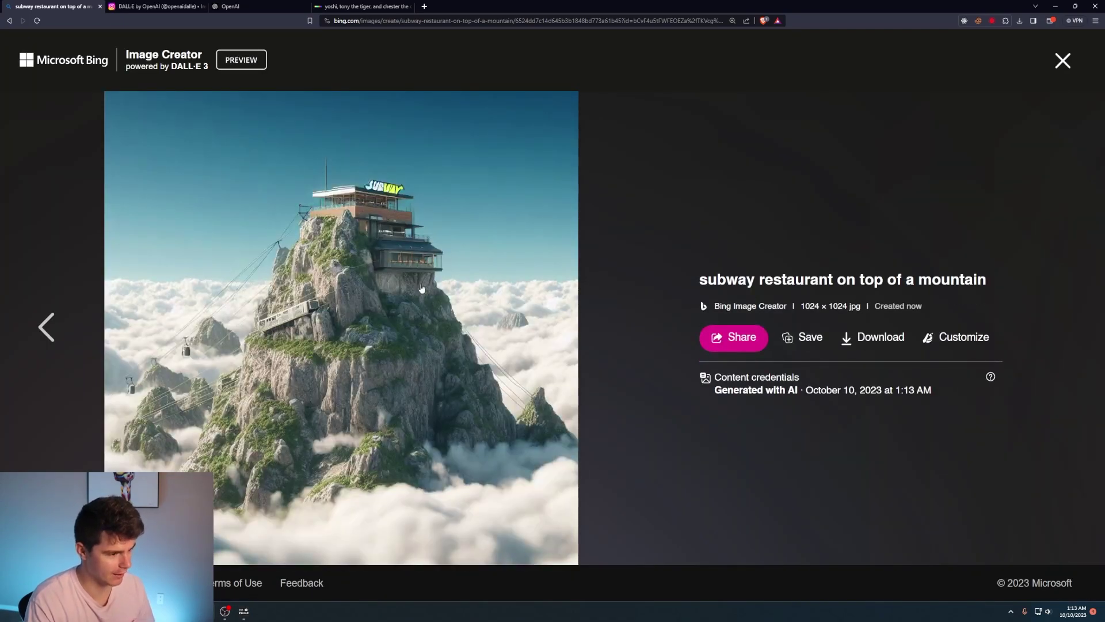
{"action": "left_click", "coordinate": [46, 327]}
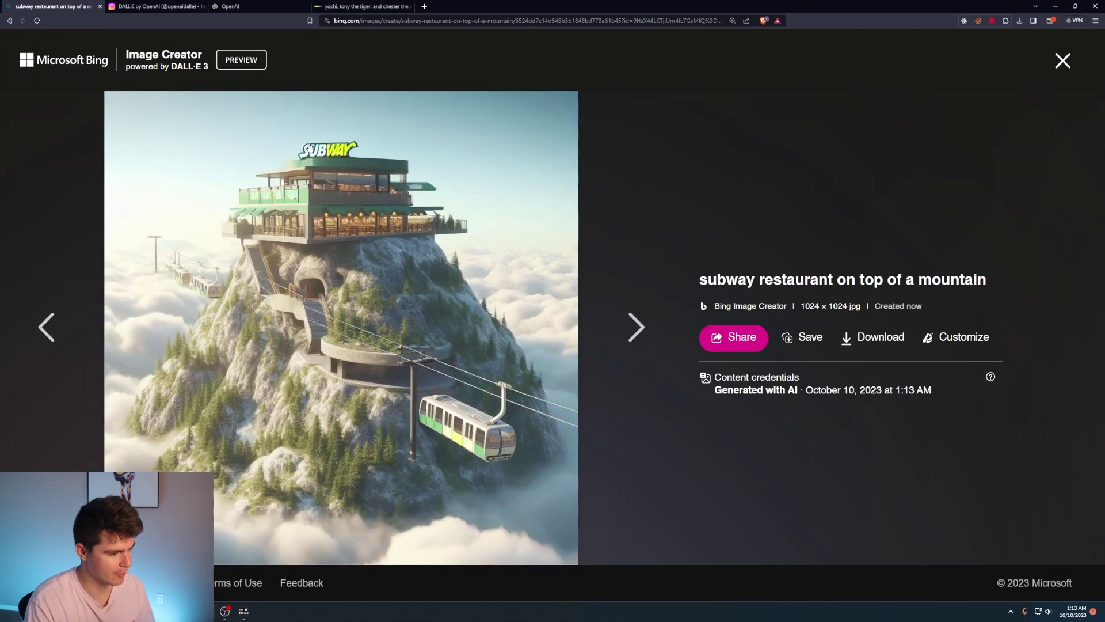
{"action": "key", "text": "Left"}
{"action": "left_click", "coordinate": [49, 333]}
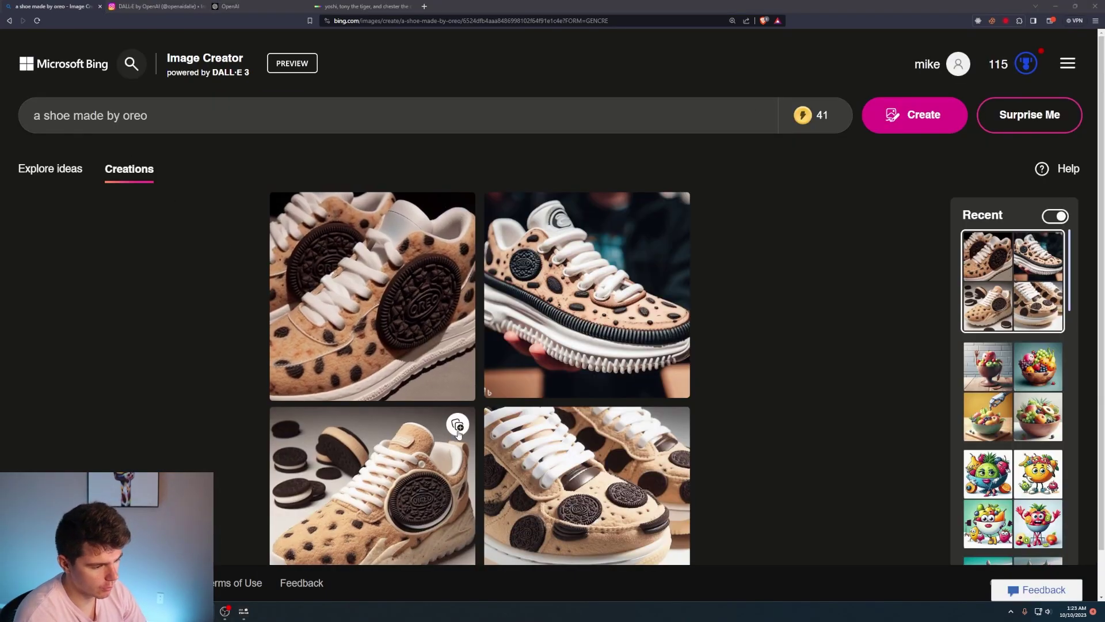
View the 'a shoe made by oreo' sneakers full-size, stepping forward then back.
{"action": "left_click", "coordinate": [496, 340]}
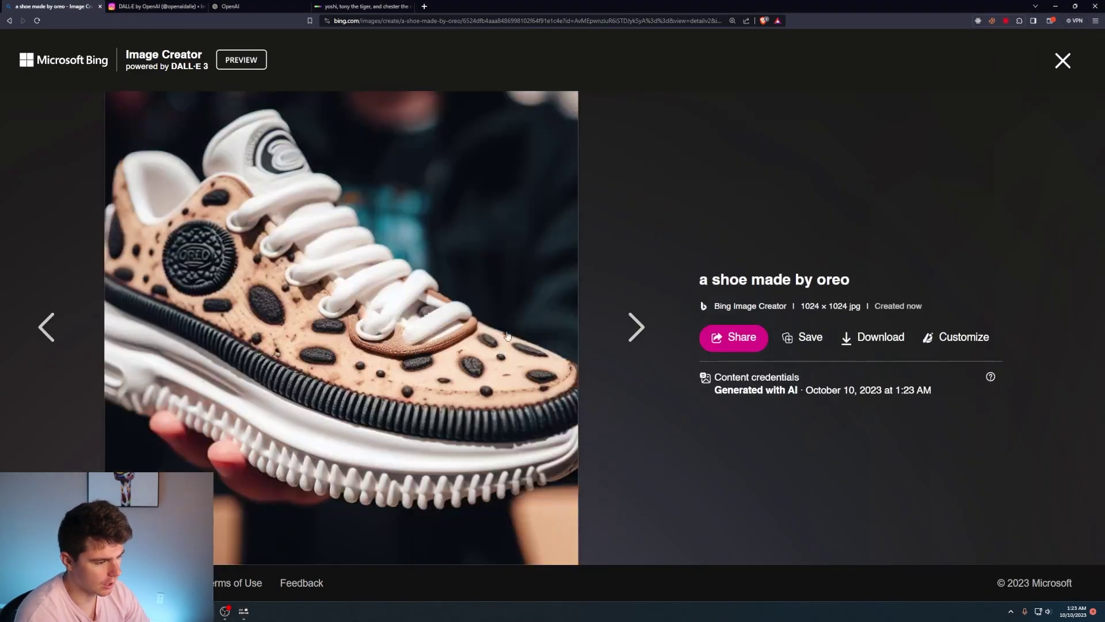
{"action": "left_click", "coordinate": [629, 327]}
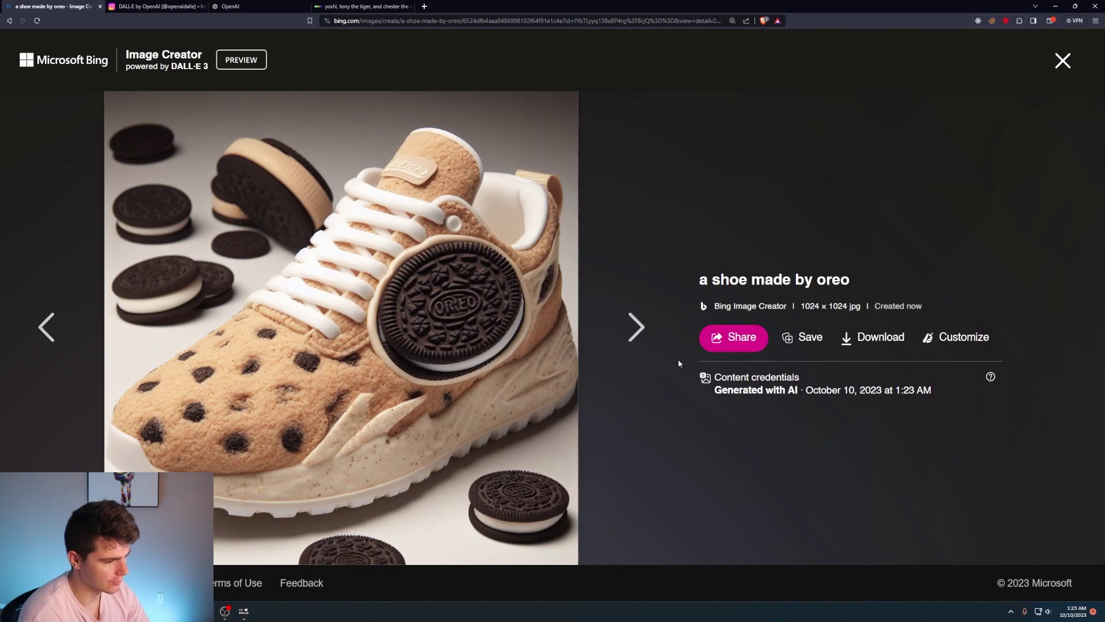
{"action": "left_click", "coordinate": [629, 327]}
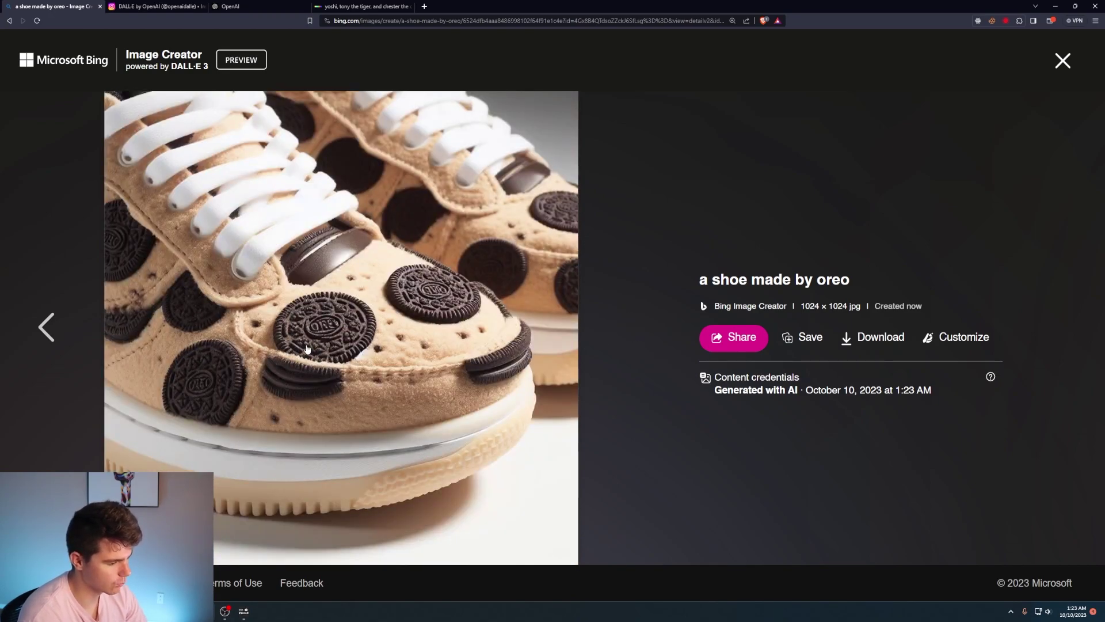
{"action": "left_click", "coordinate": [49, 326]}
{"action": "left_click", "coordinate": [49, 327]}
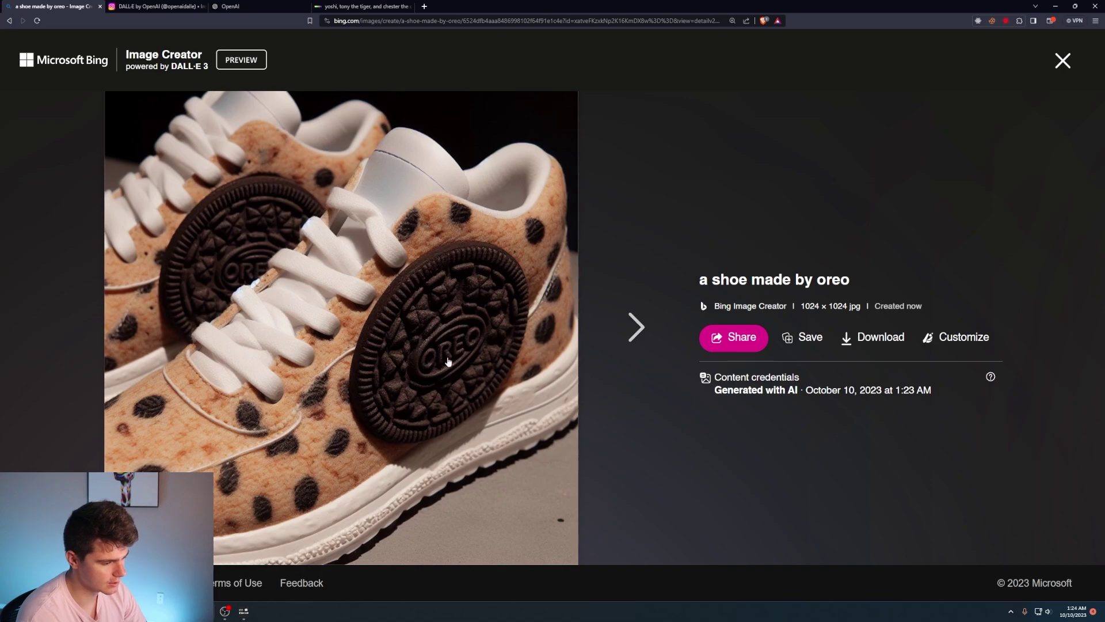
Close the Oreo shoe viewer and select the 'dimly lit room' and kitchen wording to rewrite the prompt.
{"action": "key", "text": "Escape"}
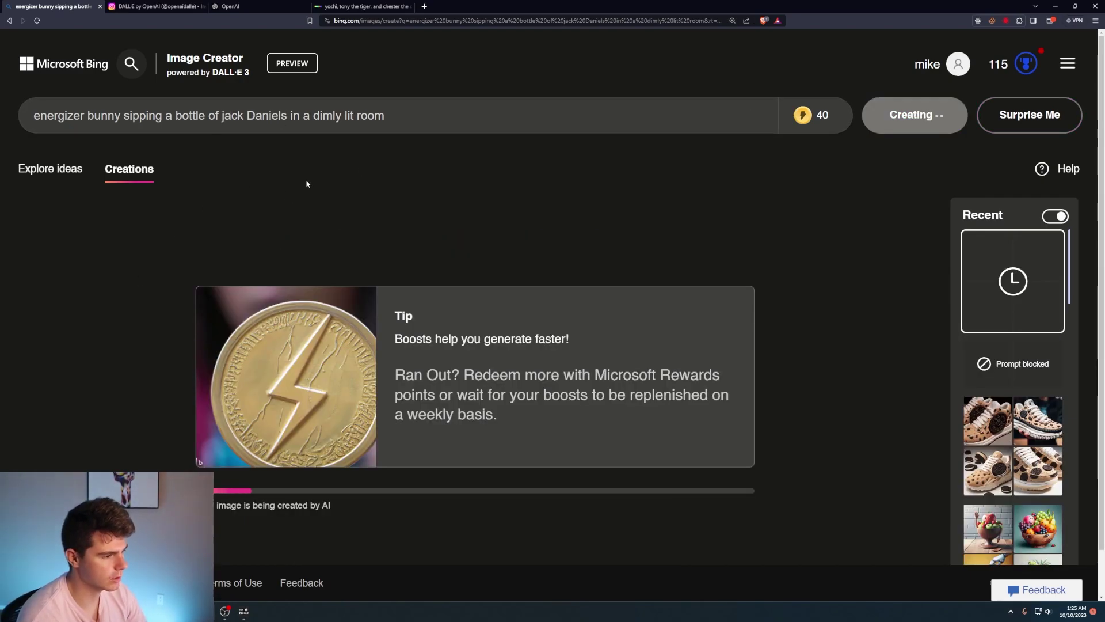
{"action": "left_click_drag", "start_coordinate": [304, 116], "coordinate": [369, 116]}
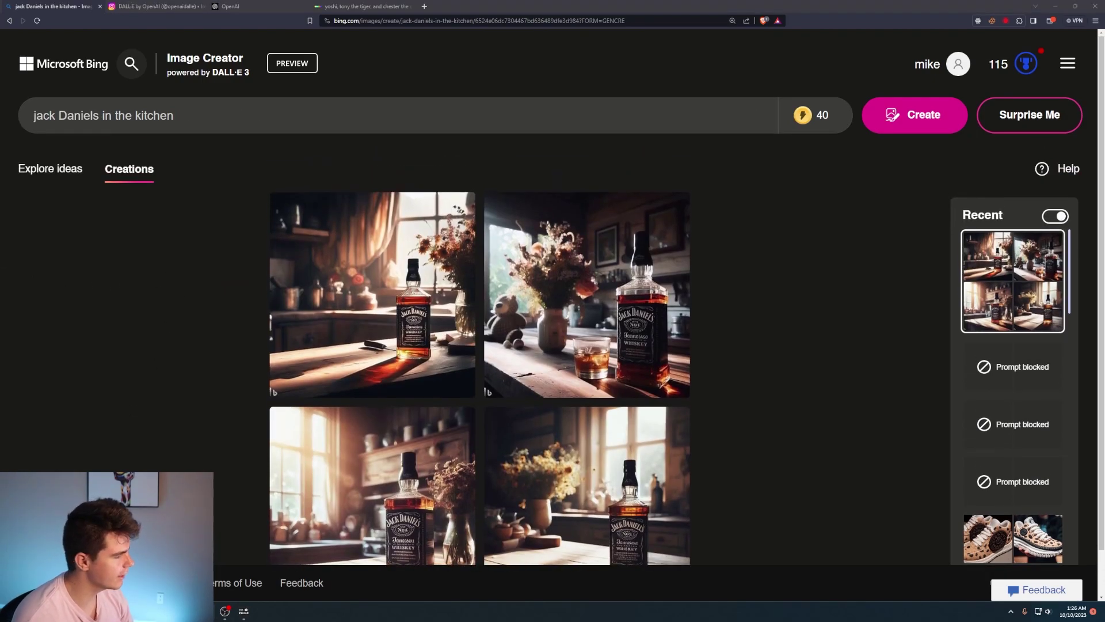
{"action": "left_click_drag", "start_coordinate": [43, 116], "coordinate": [190, 124]}
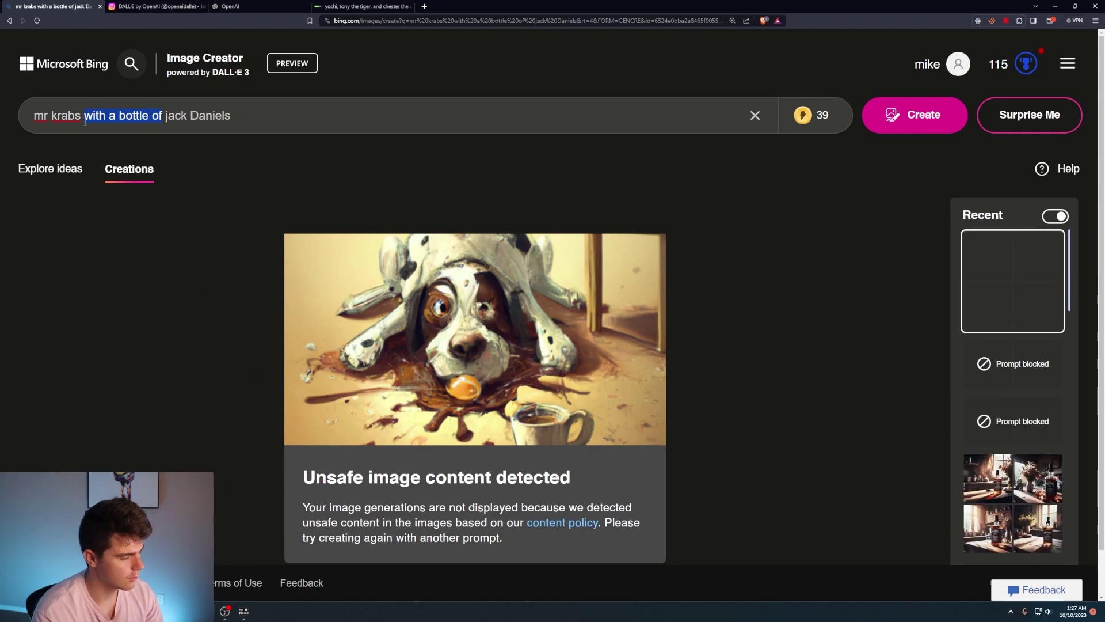
Shorten the prompt to 'mr krabs jack Daniels', create it, and browse the Mr Krabs images full-size.
{"action": "key", "text": "BackSpace"}
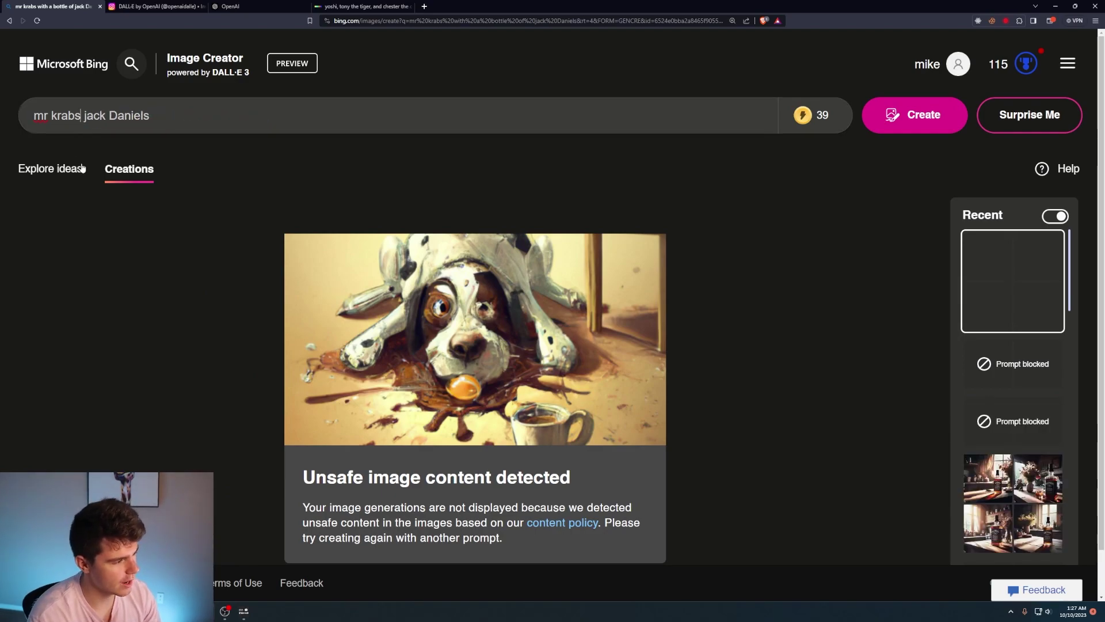
{"action": "left_click", "coordinate": [892, 114]}
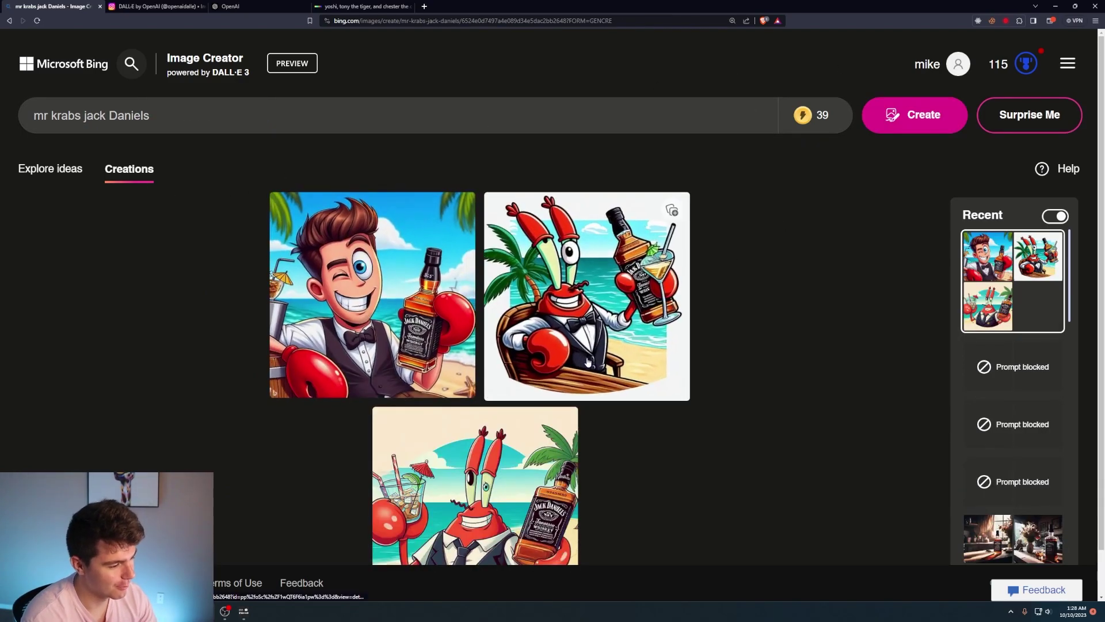
{"action": "left_click", "coordinate": [556, 277]}
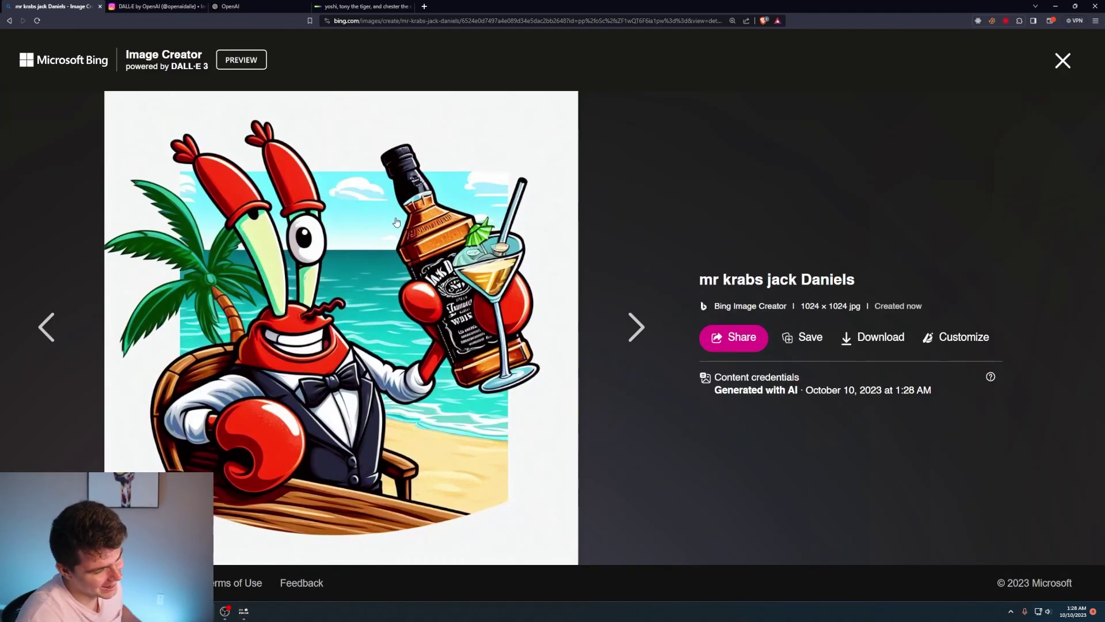
{"action": "left_click", "coordinate": [631, 333]}
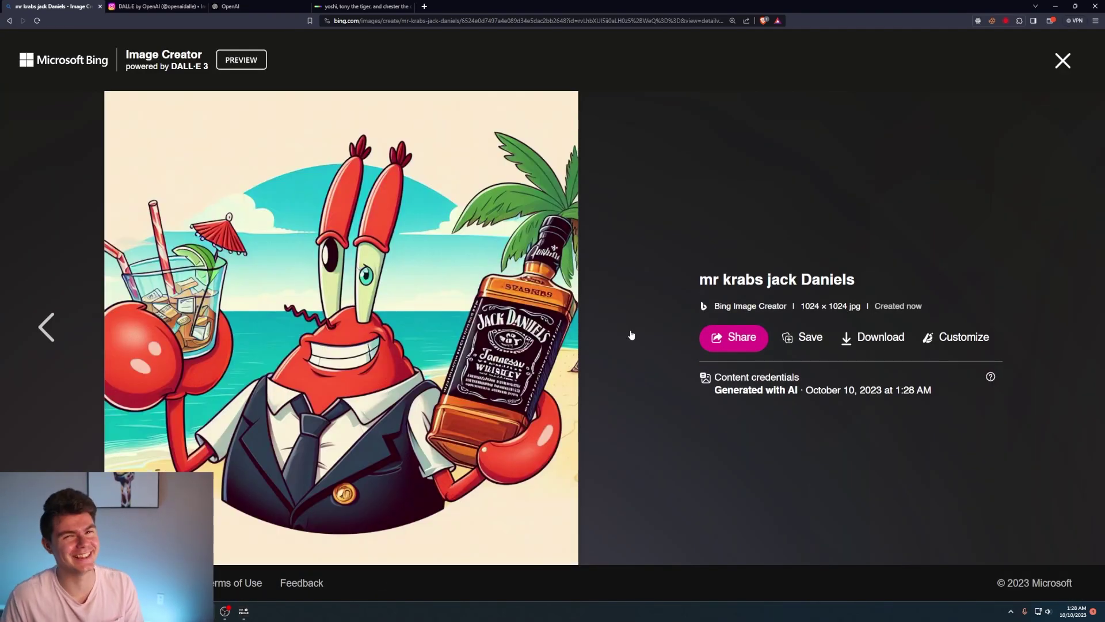
{"action": "left_click", "coordinate": [53, 326]}
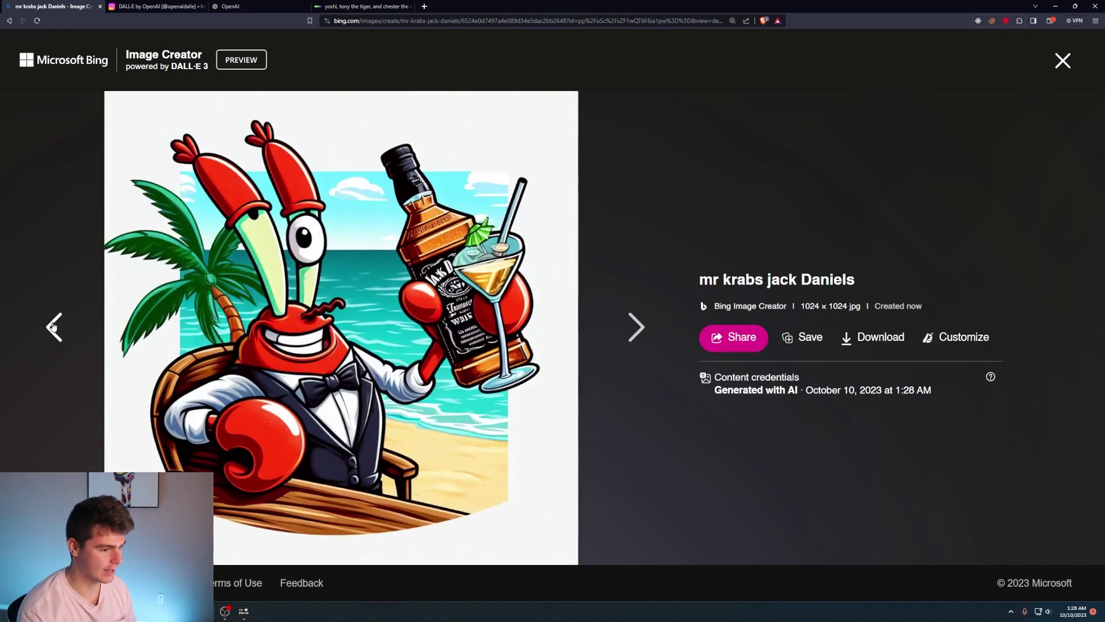
{"action": "left_click", "coordinate": [52, 327]}
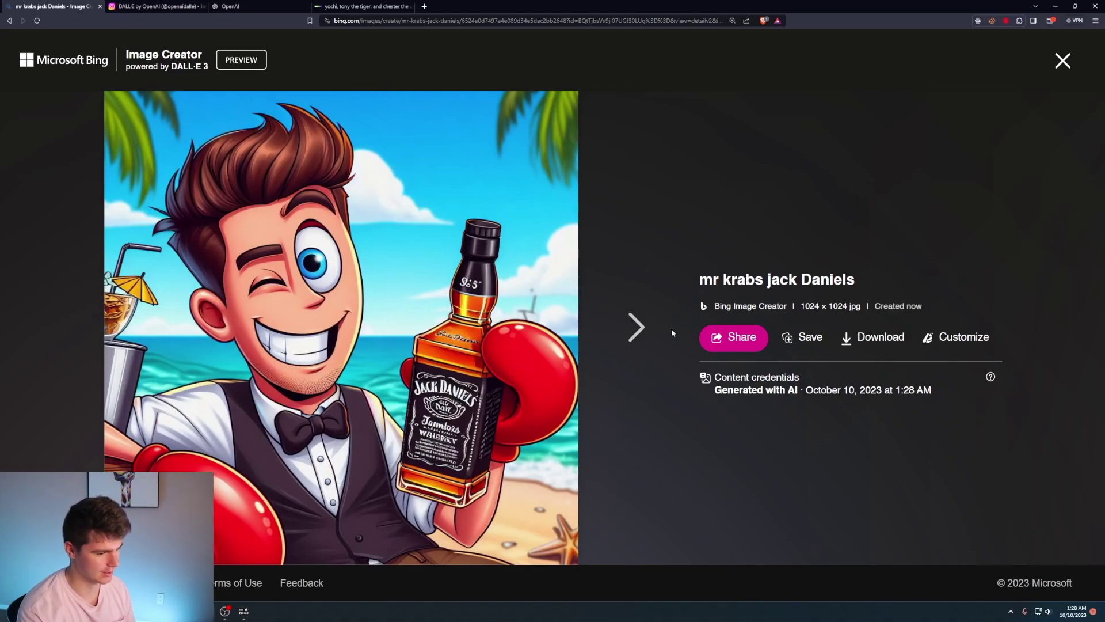
{"action": "left_click", "coordinate": [636, 334]}
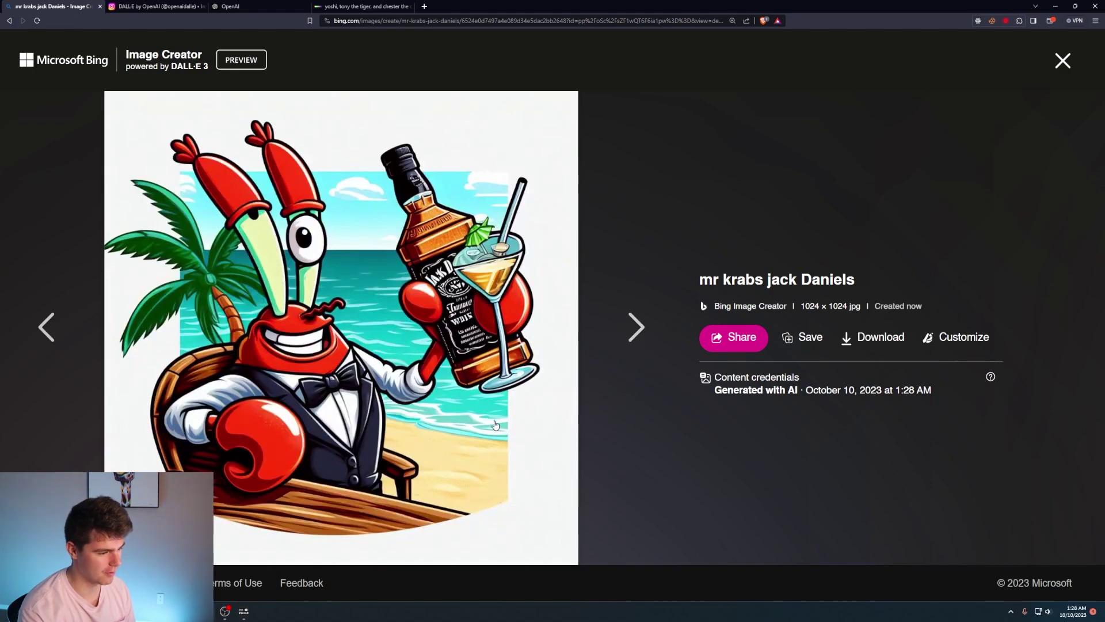
{"action": "left_click", "coordinate": [636, 327]}
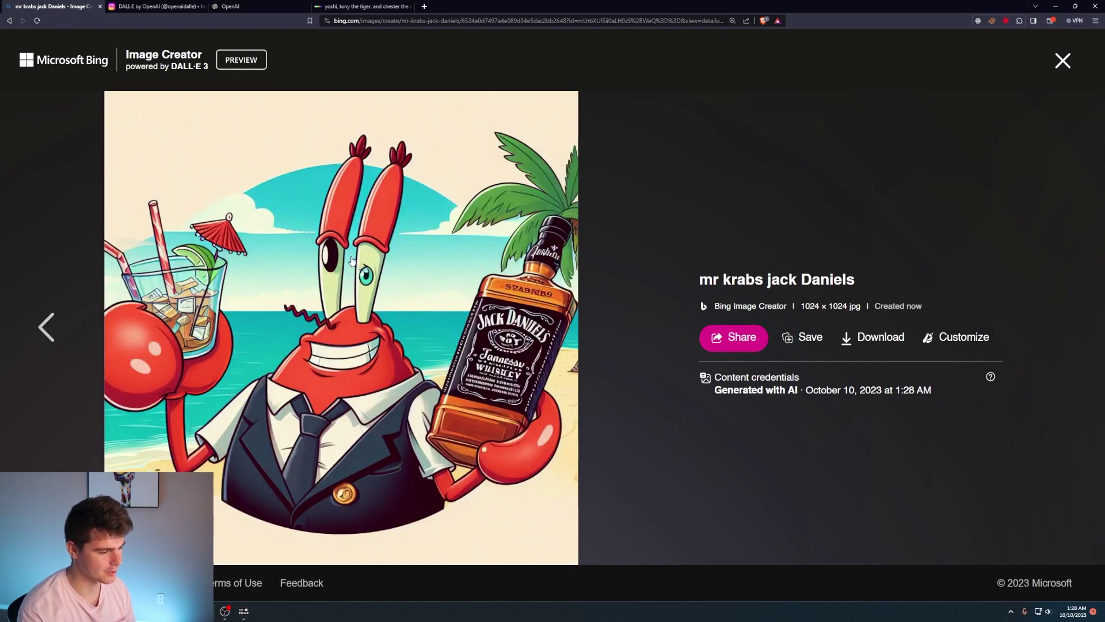